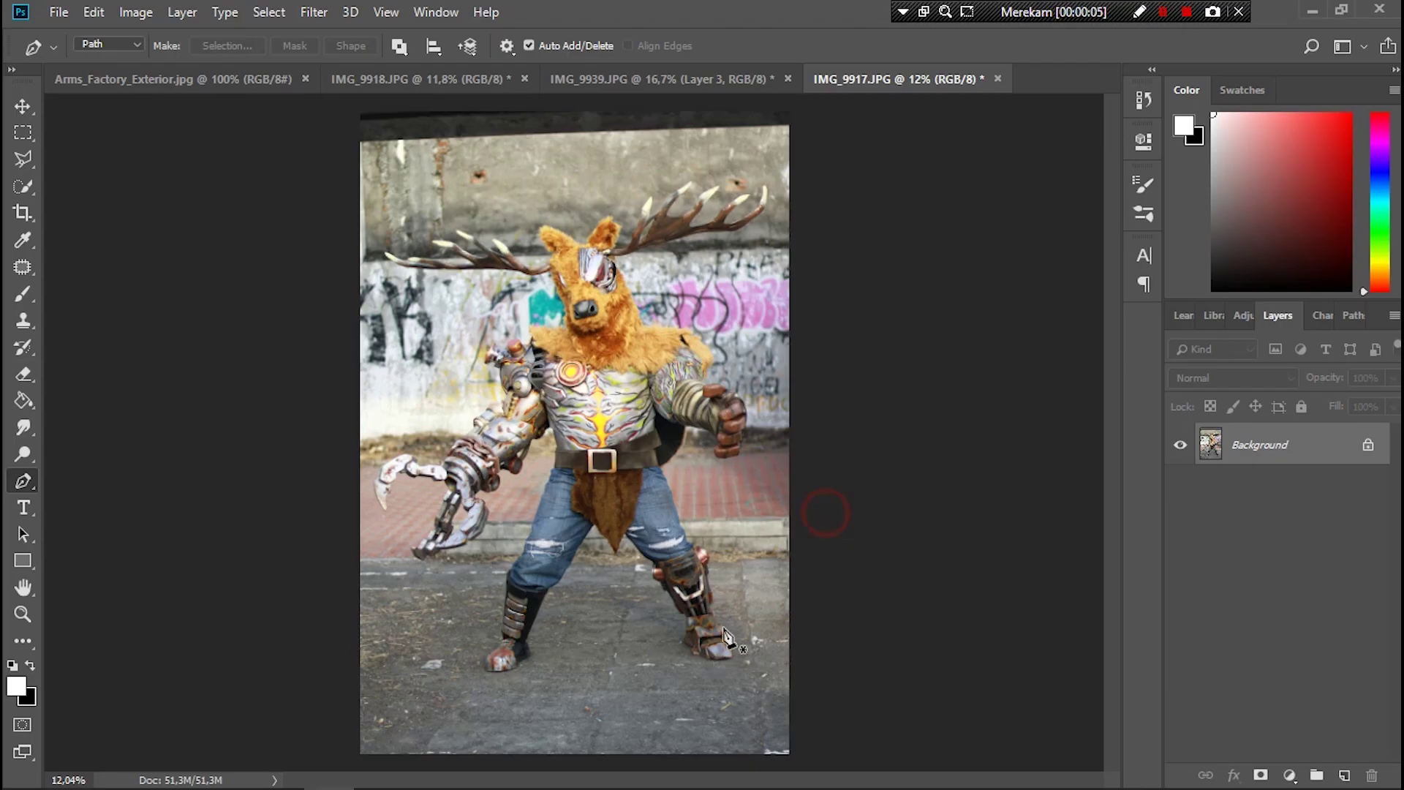
Step: Zoom in on the cosplayer's right boot in IMG_9917.JPG
{"action": "scroll", "coordinate": [704, 636], "scroll_direction": "up", "scroll_amount": 5}
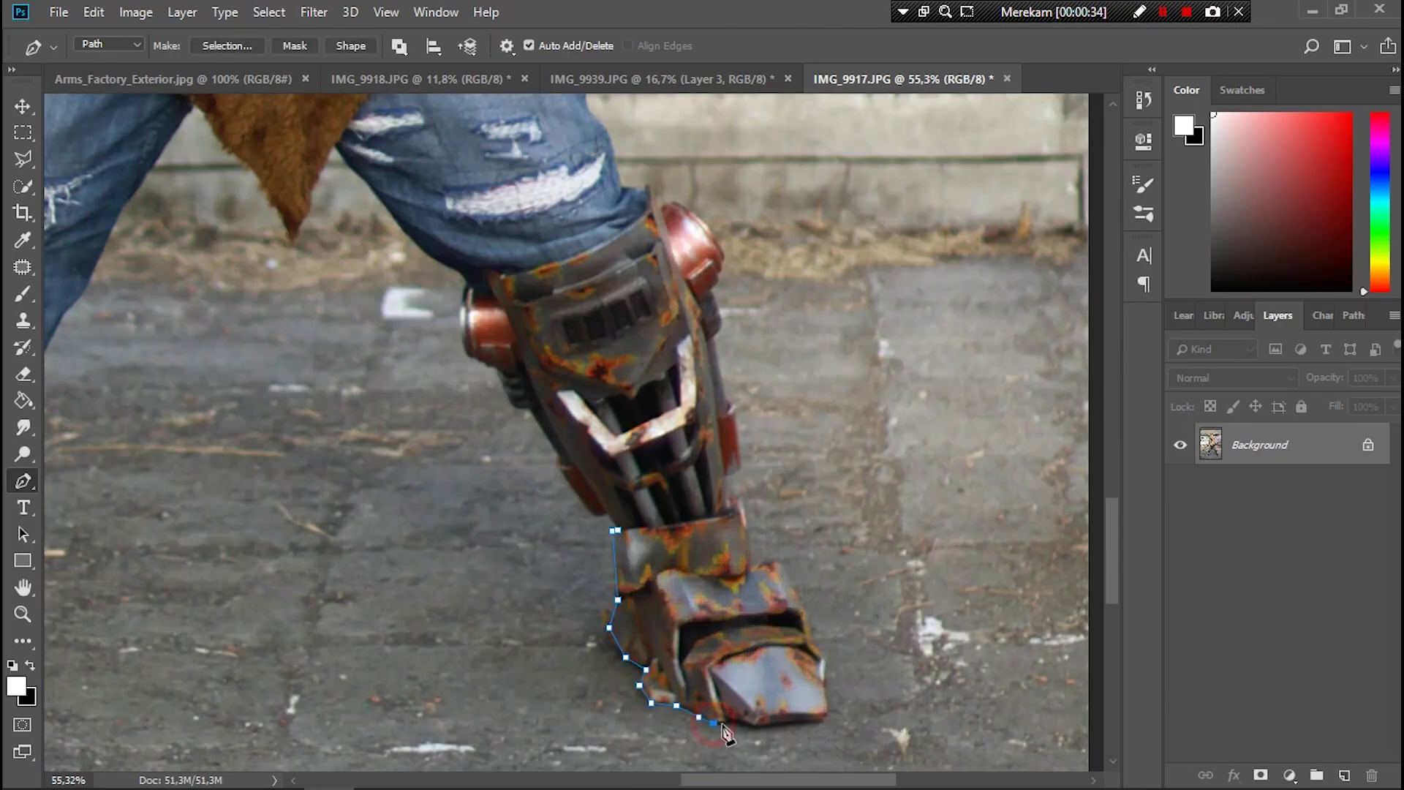
Step: Start the Pen path at the boot's front, around the toe and along the sole
{"action": "left_click", "coordinate": [754, 727]}
{"action": "left_click", "coordinate": [822, 724]}
{"action": "left_click", "coordinate": [826, 686]}
{"action": "left_click", "coordinate": [813, 646]}
{"action": "left_click", "coordinate": [805, 613]}
{"action": "left_click", "coordinate": [779, 564]}
{"action": "scroll", "coordinate": [724, 323], "scroll_direction": "up", "scroll_amount": 5}
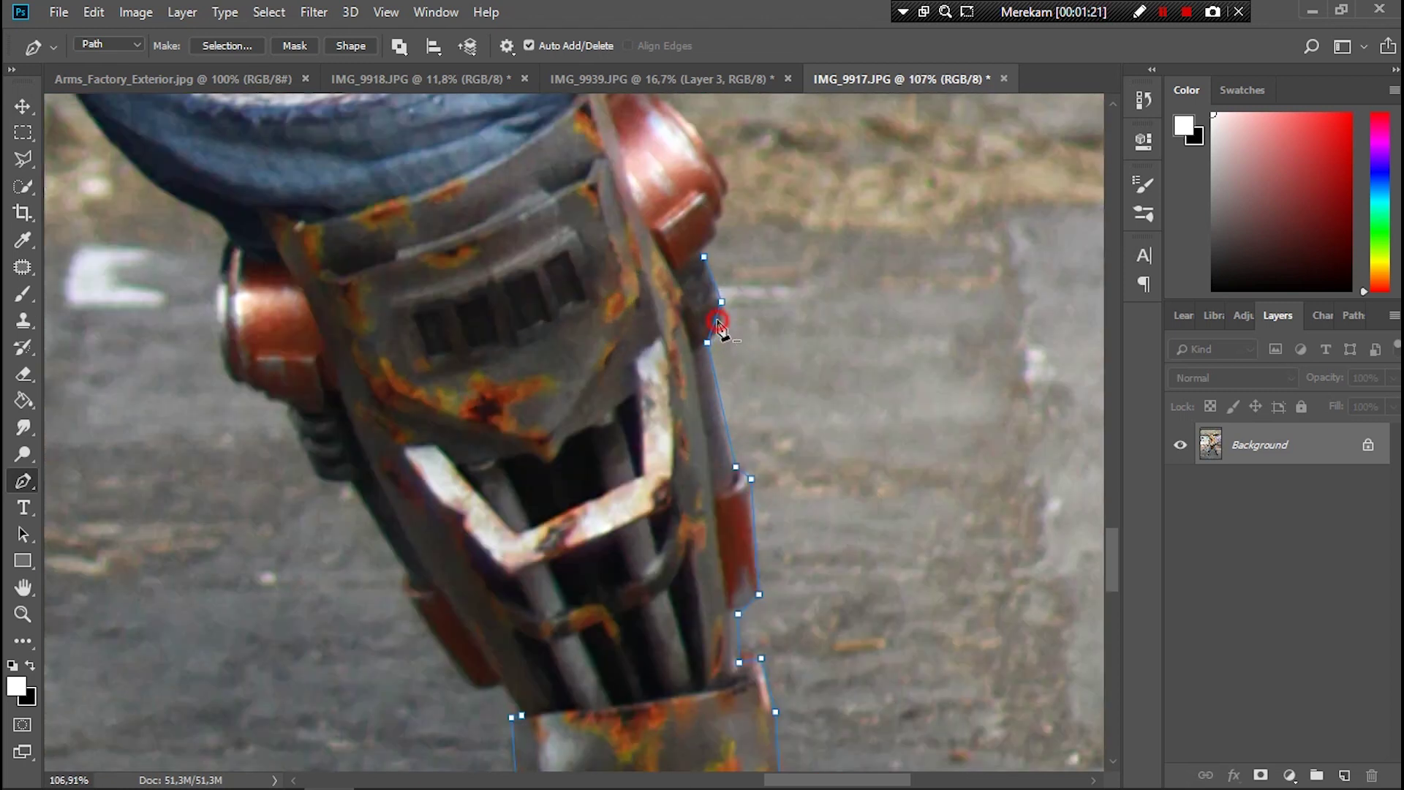
{"action": "scroll", "coordinate": [658, 329], "scroll_direction": "up", "scroll_amount": 3}
Step: Extend the path up the boot edge, leg armour and jeans' edge
{"action": "left_click", "coordinate": [605, 416]}
{"action": "left_click", "coordinate": [579, 376]}
{"action": "left_click", "coordinate": [516, 336]}
{"action": "left_click", "coordinate": [504, 281]}
{"action": "left_click", "coordinate": [464, 234]}
{"action": "scroll", "coordinate": [426, 314], "scroll_direction": "up", "scroll_amount": 5}
{"action": "left_click", "coordinate": [419, 306]}
{"action": "left_click", "coordinate": [394, 217]}
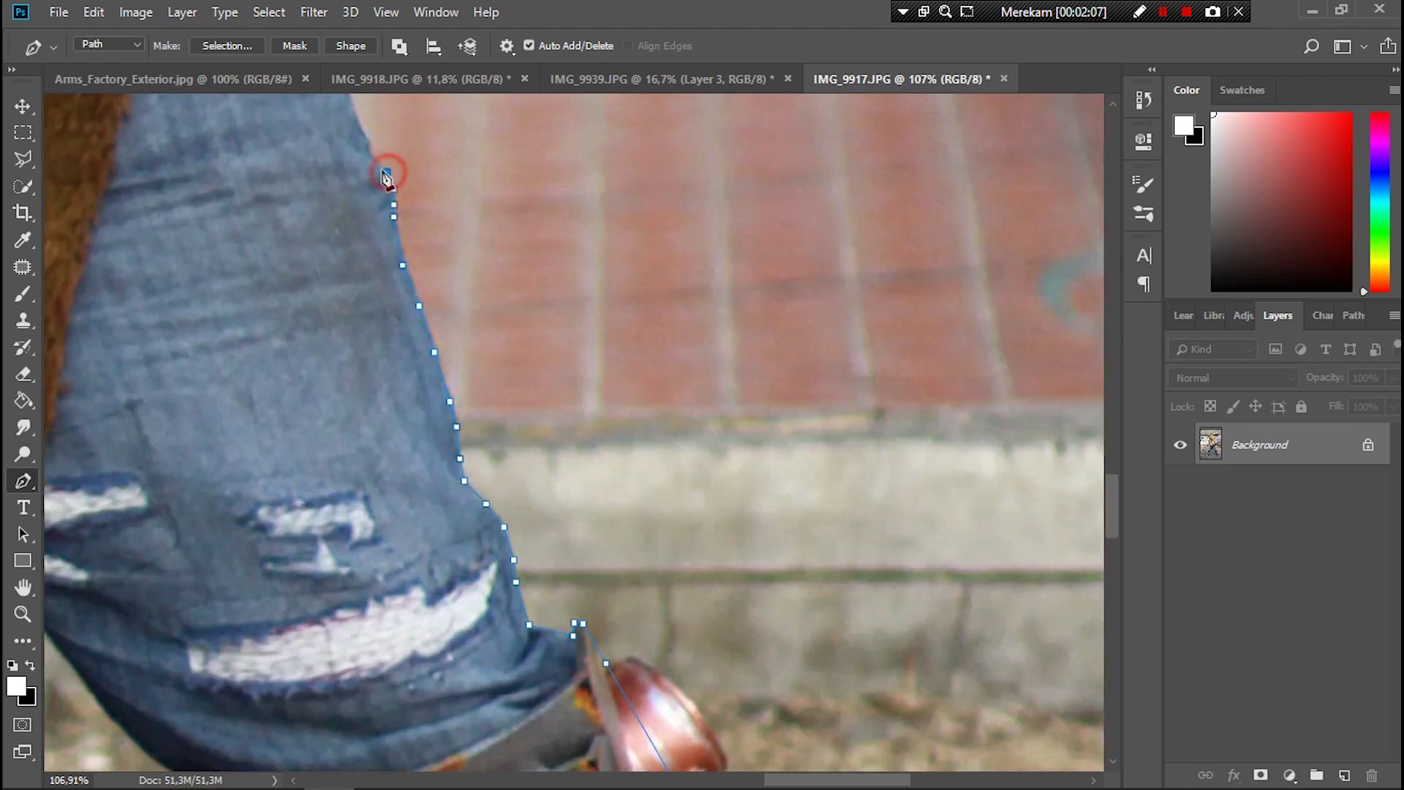
{"action": "scroll", "coordinate": [390, 183], "scroll_direction": "up", "scroll_amount": 5}
{"action": "left_click", "coordinate": [354, 329]}
{"action": "left_click", "coordinate": [309, 205]}
{"action": "scroll", "coordinate": [366, 251], "scroll_direction": "up", "scroll_amount": 2}
{"action": "scroll", "coordinate": [512, 263], "scroll_direction": "up", "scroll_amount": 10}
Step: Trace the path along the sleeve edge, down the fingers and under them
{"action": "left_click", "coordinate": [630, 249]}
{"action": "left_click", "coordinate": [697, 253]}
{"action": "left_click", "coordinate": [977, 398]}
{"action": "left_click", "coordinate": [1032, 469]}
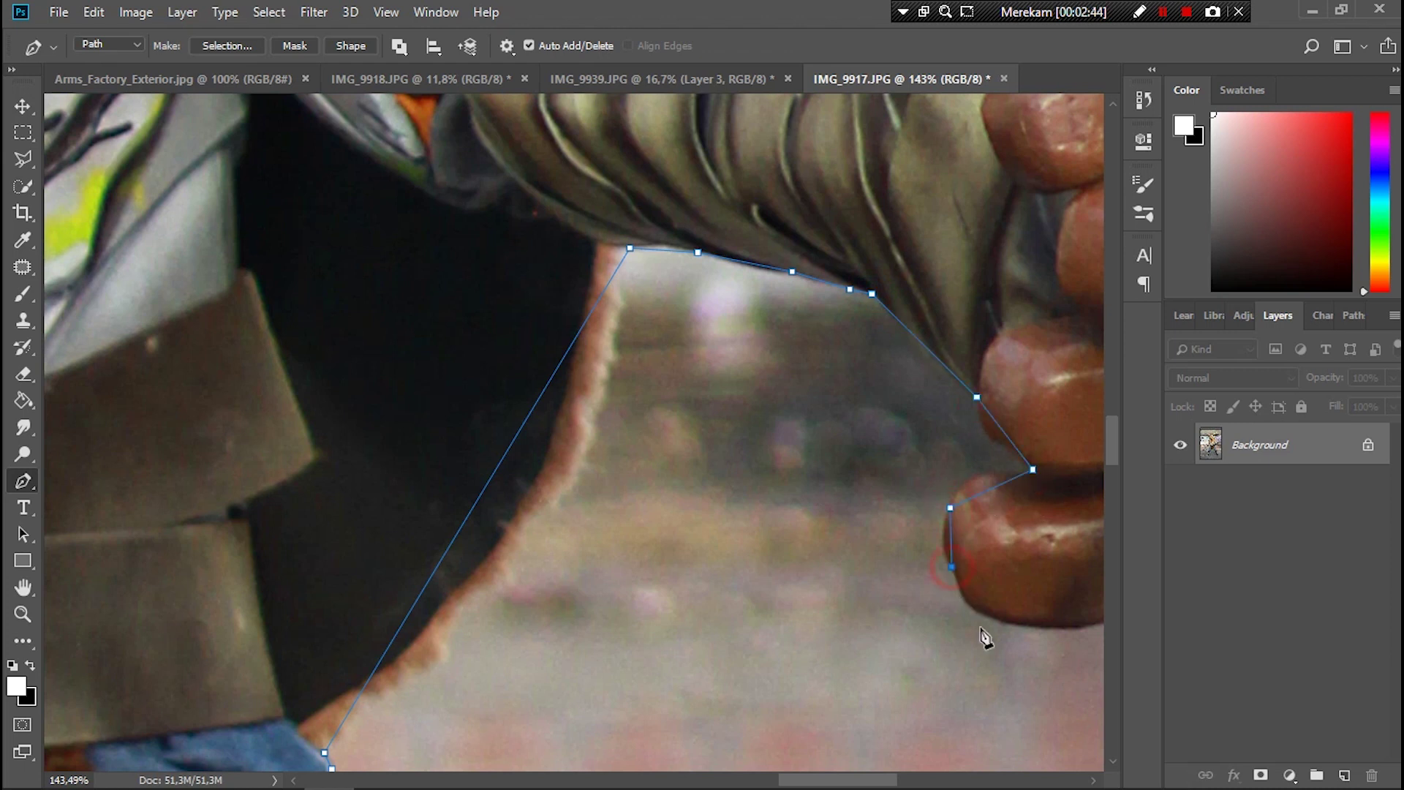
{"action": "left_click", "coordinate": [1003, 620]}
{"action": "scroll", "coordinate": [1004, 620], "scroll_direction": "right", "scroll_amount": 5}
{"action": "left_click", "coordinate": [681, 618]}
{"action": "left_click", "coordinate": [775, 591]}
Step: Outline the fist's right edge and top, then extend toward the antlers
{"action": "left_click", "coordinate": [877, 235]}
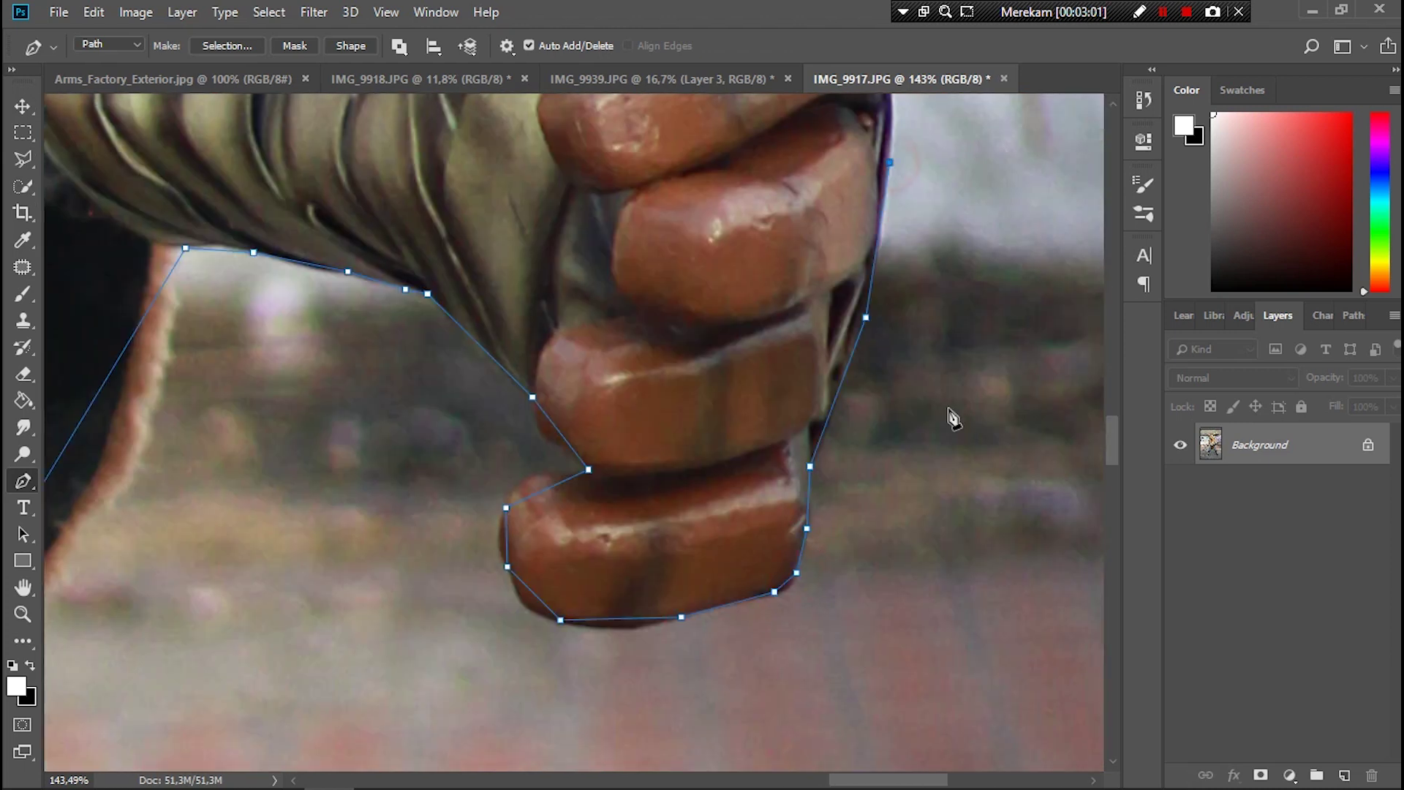
{"action": "scroll", "coordinate": [951, 417], "scroll_direction": "up", "scroll_amount": 5}
{"action": "left_click", "coordinate": [867, 291]}
{"action": "left_click", "coordinate": [786, 170]}
{"action": "left_click", "coordinate": [744, 131]}
{"action": "scroll", "coordinate": [732, 131], "scroll_direction": "up", "scroll_amount": 3}
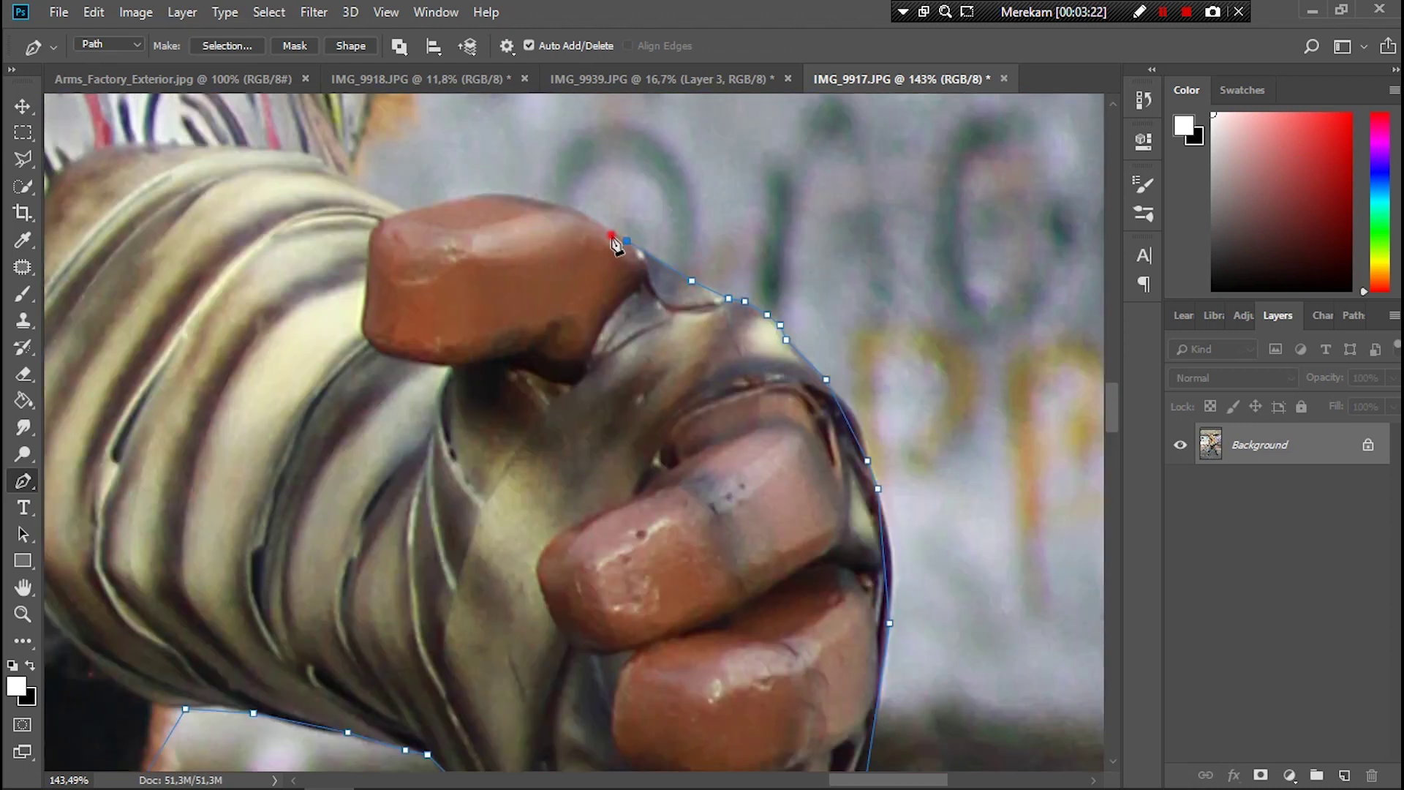
{"action": "scroll", "coordinate": [446, 215], "scroll_direction": "down", "scroll_amount": 5}
{"action": "left_click", "coordinate": [464, 329]}
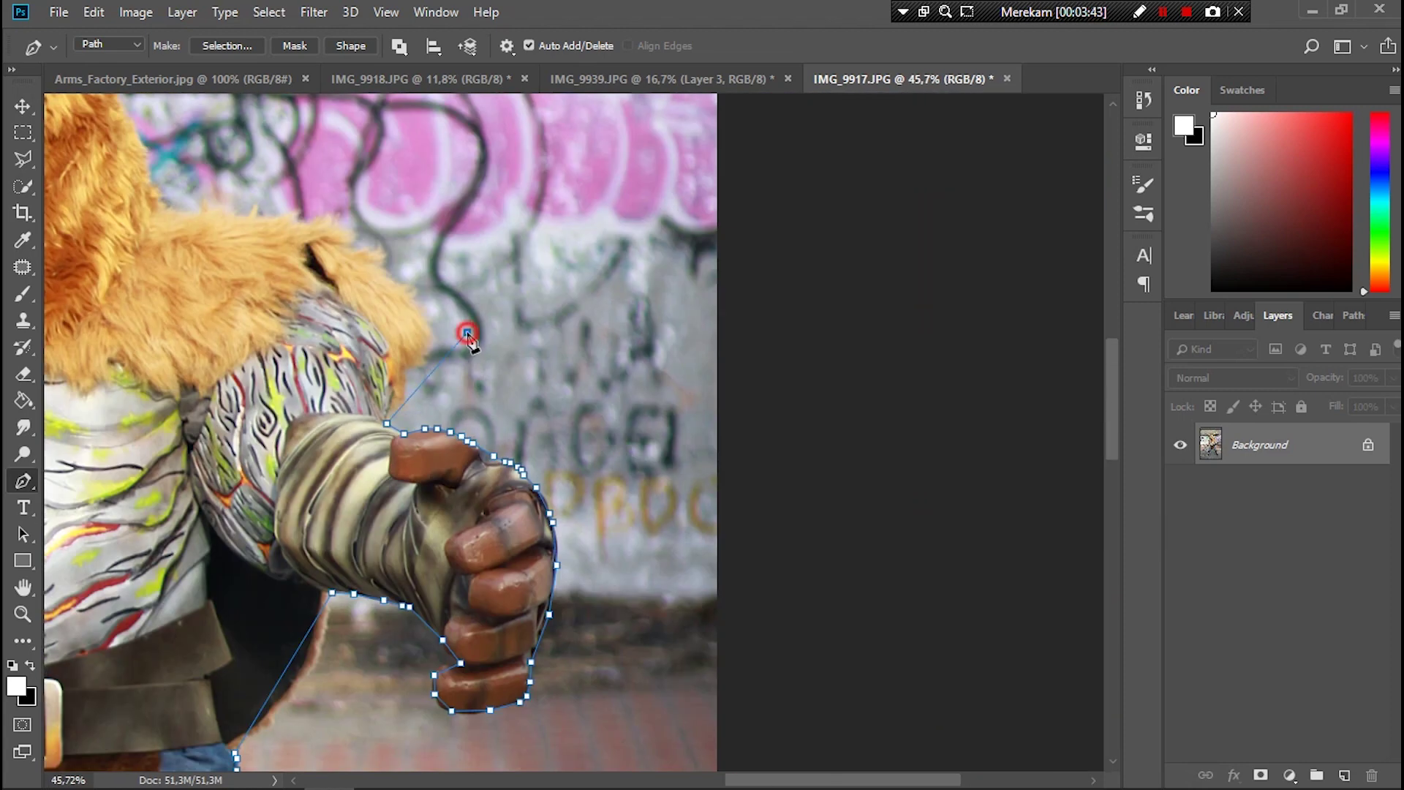
{"action": "scroll", "coordinate": [731, 366], "scroll_direction": "up", "scroll_amount": 2}
{"action": "left_click", "coordinate": [967, 194]}
Step: Carry the path above the antlers and down around the shoulder cannon's cap
{"action": "scroll", "coordinate": [991, 212], "scroll_direction": "up", "scroll_amount": 3}
{"action": "left_click", "coordinate": [119, 203]}
{"action": "scroll", "coordinate": [589, 517], "scroll_direction": "left", "scroll_amount": 4}
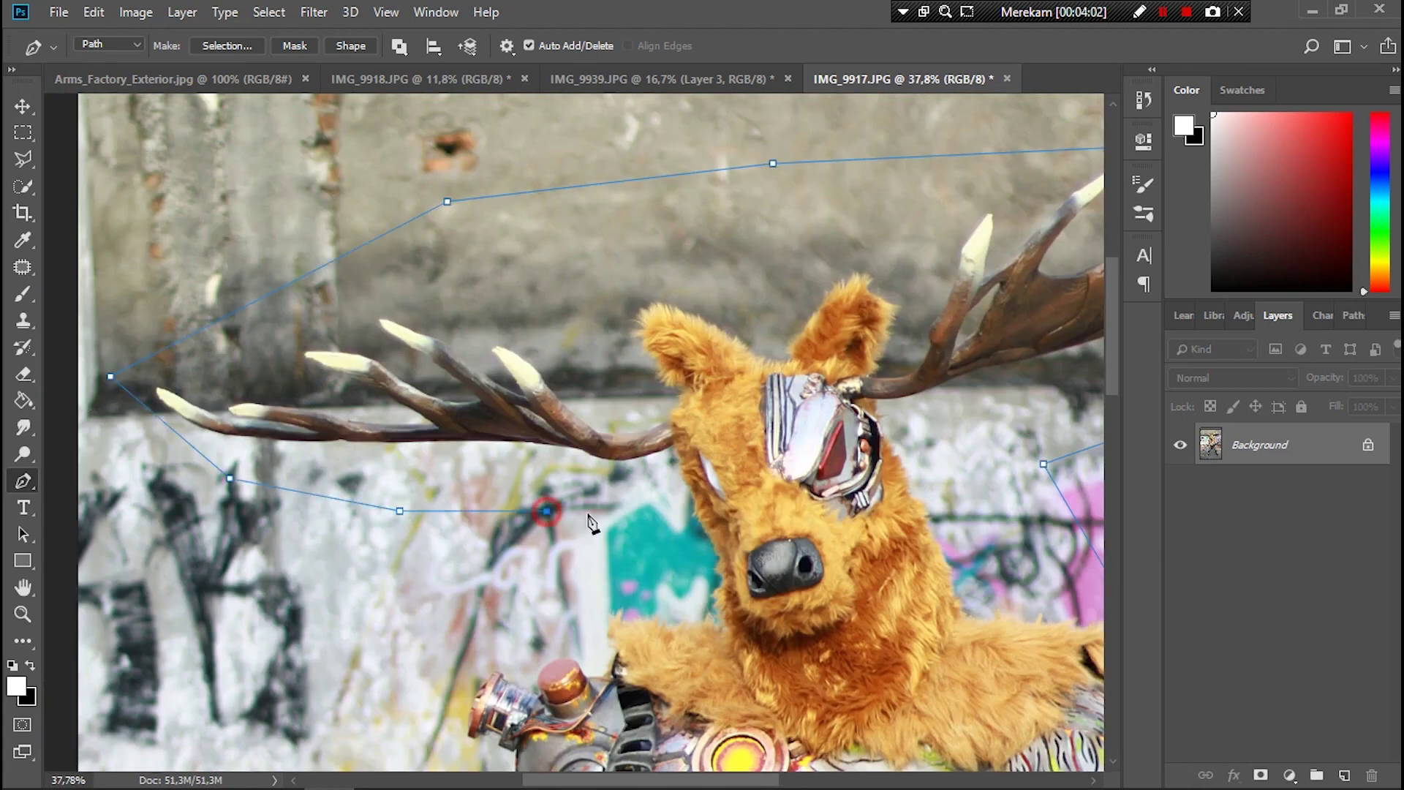
{"action": "scroll", "coordinate": [589, 517], "scroll_direction": "up", "scroll_amount": 2}
{"action": "left_click", "coordinate": [504, 193]}
{"action": "left_click", "coordinate": [573, 504]}
{"action": "left_click", "coordinate": [548, 480]}
{"action": "left_click", "coordinate": [489, 516]}
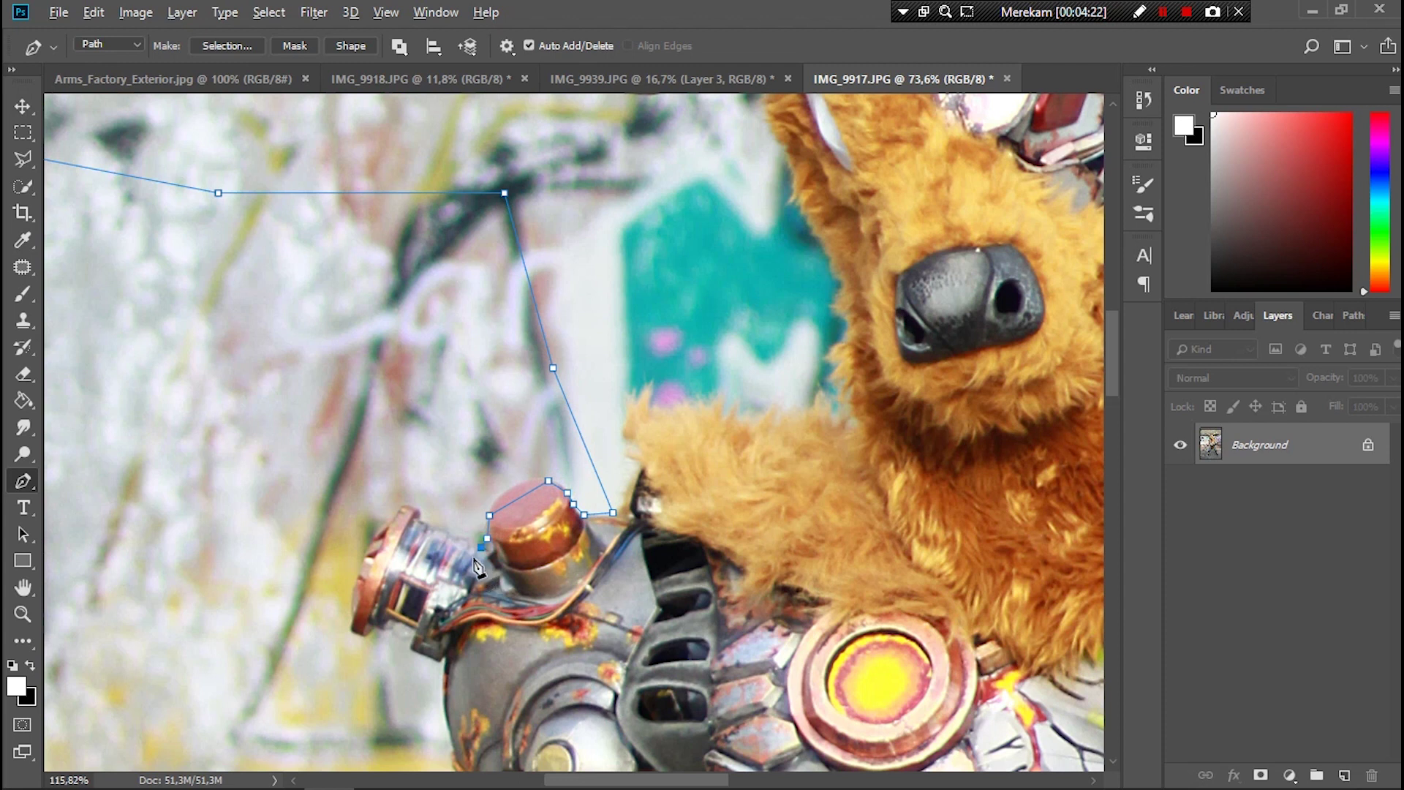
Step: Trace the path along the cannon barrel, its end, front rim and underside
{"action": "scroll", "coordinate": [475, 557], "scroll_direction": "up", "scroll_amount": 3}
{"action": "left_click", "coordinate": [401, 499]}
{"action": "left_click", "coordinate": [360, 462]}
{"action": "left_click", "coordinate": [292, 505]}
{"action": "left_click", "coordinate": [268, 549]}
{"action": "left_click", "coordinate": [243, 611]}
{"action": "left_click", "coordinate": [323, 698]}
{"action": "left_click", "coordinate": [330, 710]}
{"action": "left_click", "coordinate": [340, 706]}
{"action": "left_click", "coordinate": [349, 709]}
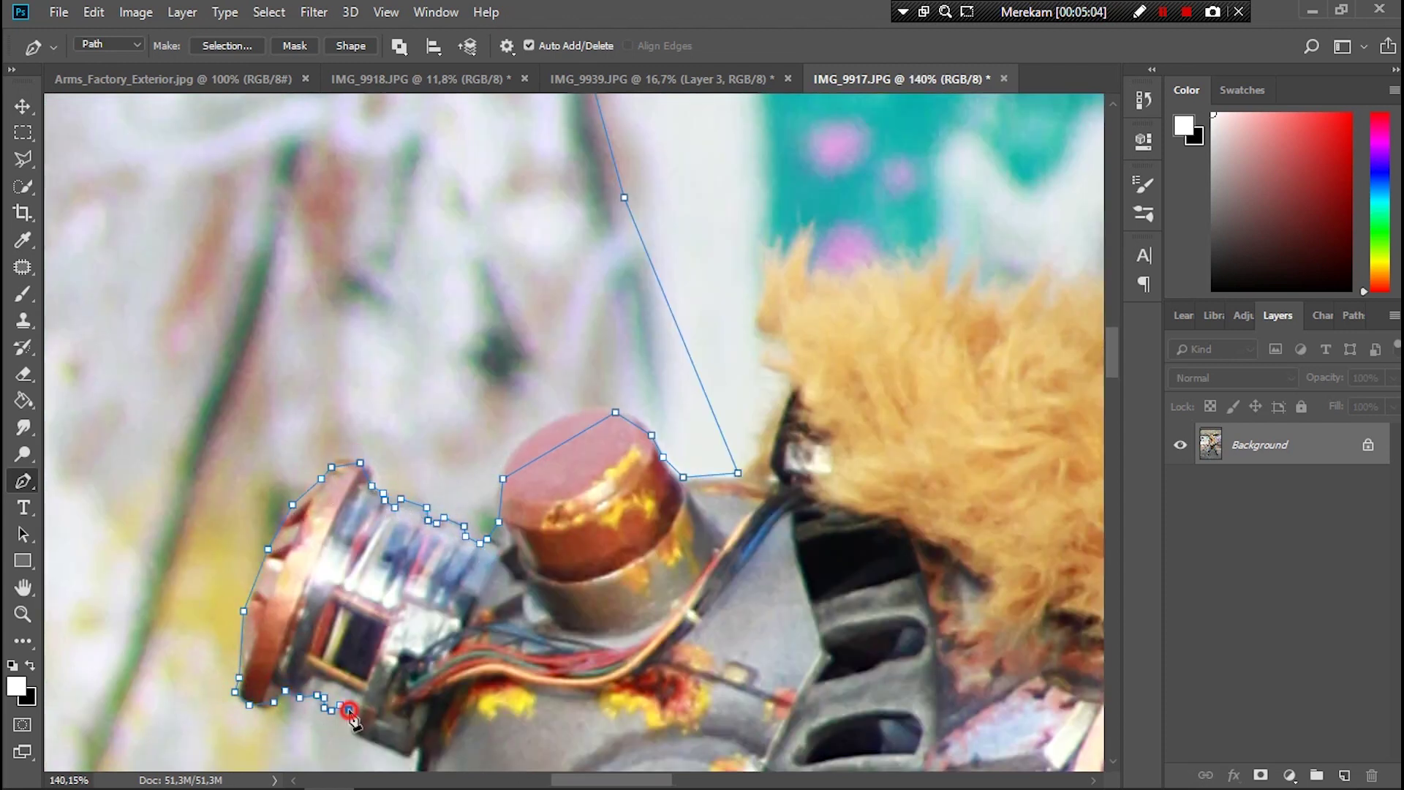
Step: Outline down the robot arm's edge, around the small cable and across the pipe
{"action": "left_click", "coordinate": [388, 749]}
{"action": "left_click", "coordinate": [416, 750]}
{"action": "scroll", "coordinate": [416, 750], "scroll_direction": "down", "scroll_amount": 5}
{"action": "left_click", "coordinate": [431, 552]}
{"action": "left_click", "coordinate": [494, 692]}
{"action": "scroll", "coordinate": [494, 691], "scroll_direction": "down", "scroll_amount": 3}
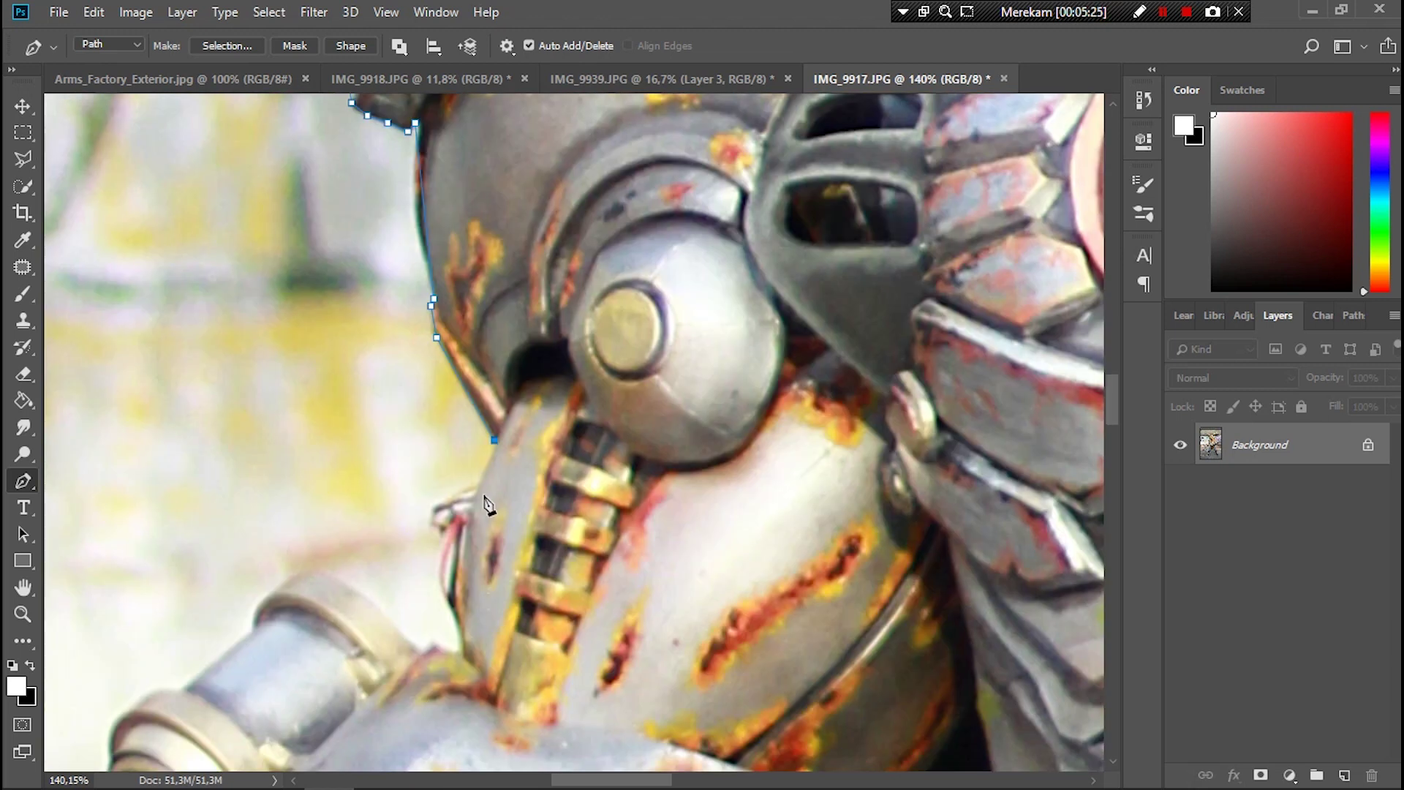
{"action": "left_click", "coordinate": [447, 597]}
{"action": "left_click", "coordinate": [460, 650]}
{"action": "left_click", "coordinate": [432, 637]}
{"action": "left_click", "coordinate": [418, 648]}
{"action": "left_click", "coordinate": [355, 589]}
{"action": "left_click", "coordinate": [264, 600]}
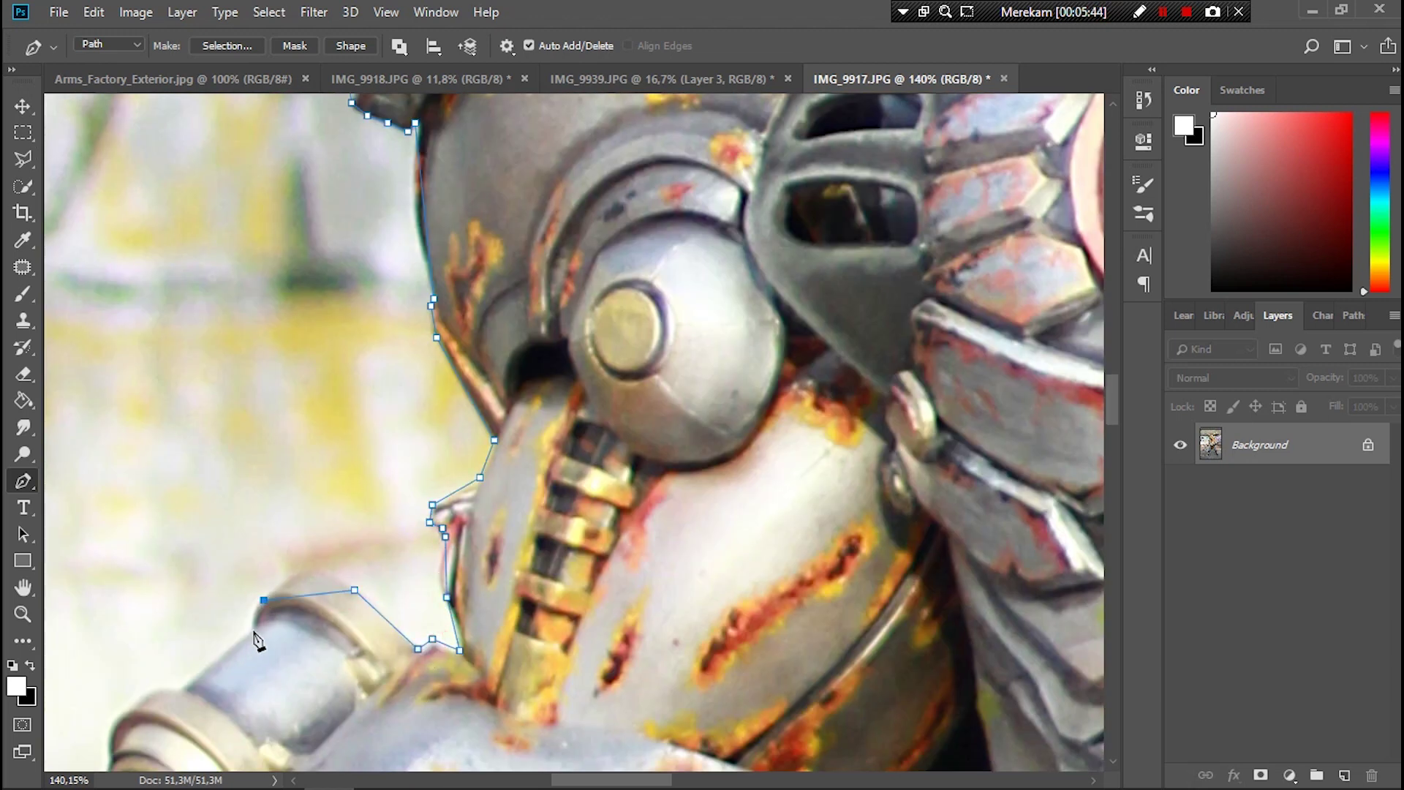
Step: Continue the path down the robotic arm, then fit the whole figure in view
{"action": "scroll", "coordinate": [139, 706], "scroll_direction": "down", "scroll_amount": 3}
{"action": "left_click", "coordinate": [145, 555]}
{"action": "scroll", "coordinate": [168, 658], "scroll_direction": "down", "scroll_amount": 3}
{"action": "scroll", "coordinate": [168, 659], "scroll_direction": "left", "scroll_amount": 5}
{"action": "left_click", "coordinate": [404, 377]}
{"action": "left_click", "coordinate": [329, 444]}
{"action": "left_click", "coordinate": [169, 649]}
{"action": "scroll", "coordinate": [171, 652], "scroll_direction": "down", "scroll_amount": 3}
{"action": "scroll", "coordinate": [170, 651], "scroll_direction": "left", "scroll_amount": 3}
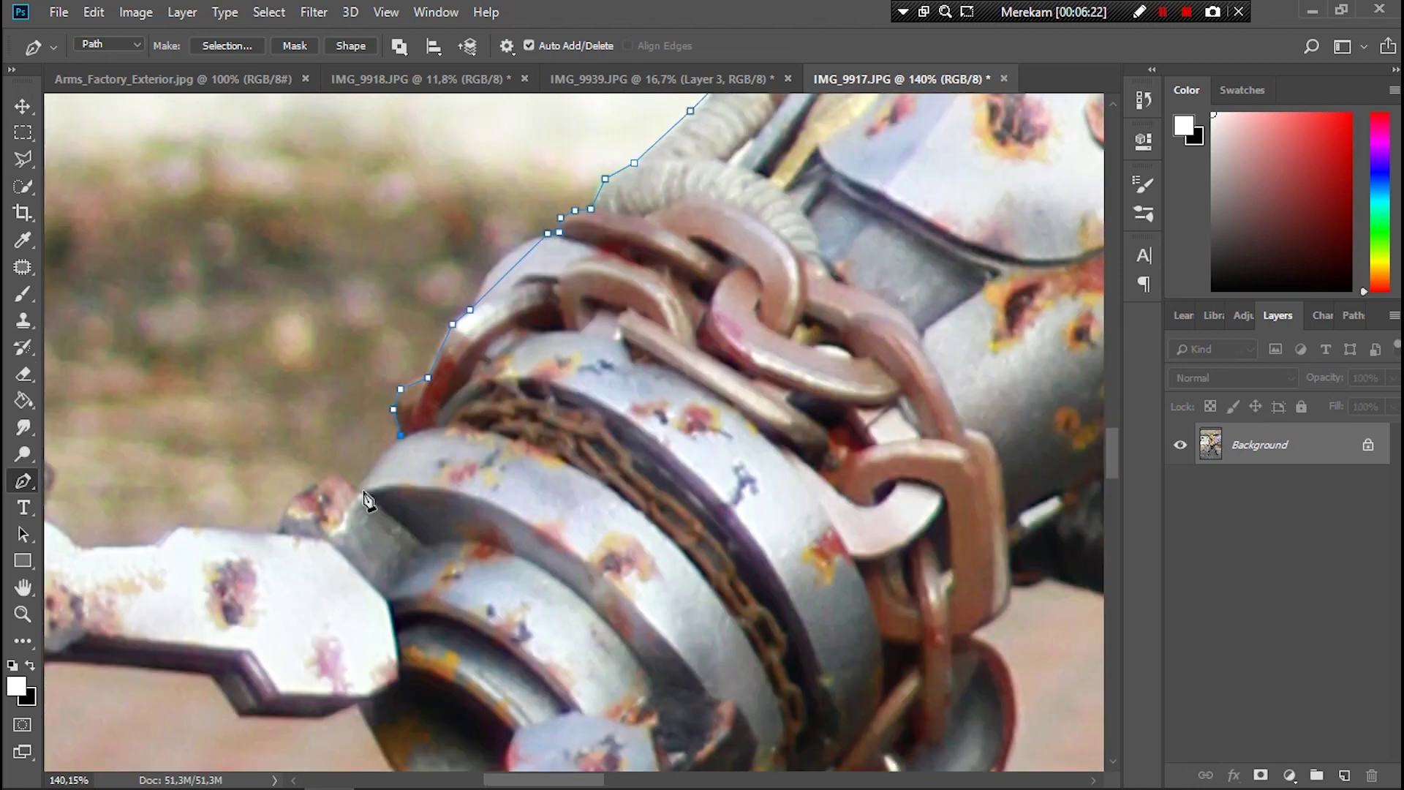
{"action": "key", "text": "ctrl+0"}
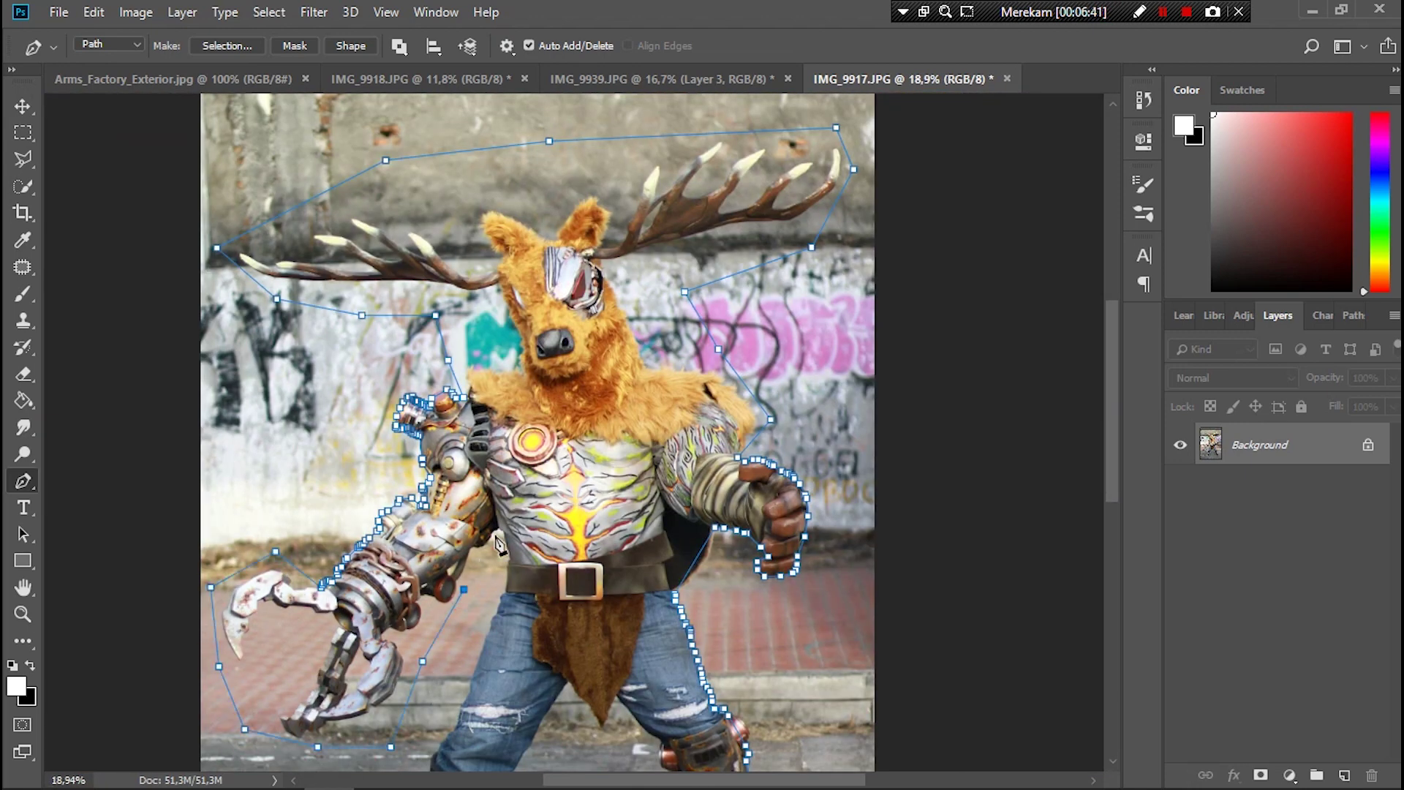
{"action": "scroll", "coordinate": [530, 453], "scroll_direction": "up", "scroll_amount": 5}
{"action": "left_click", "coordinate": [504, 435]}
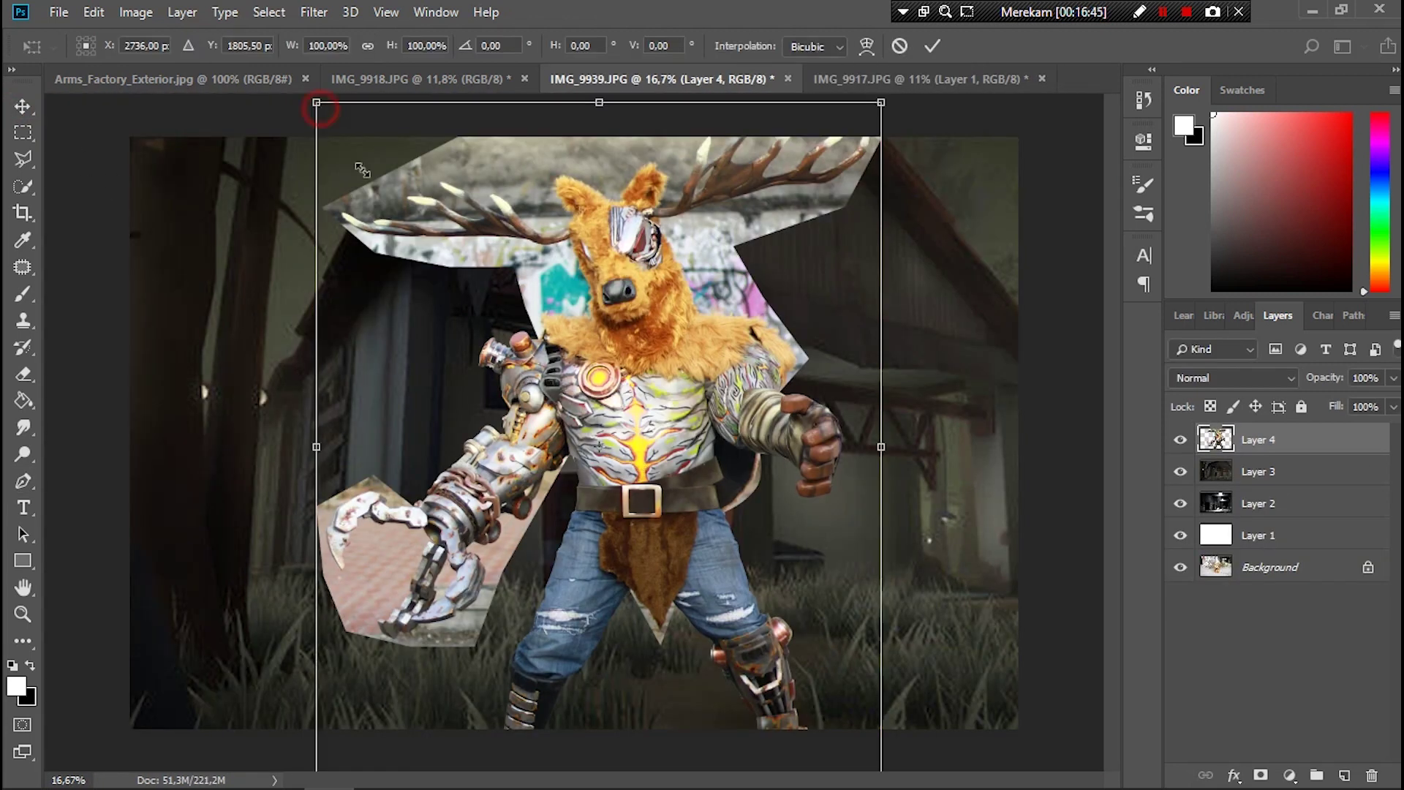
Step: Commit the cut-out's transform and narrow Layer 2 to about 86% width
{"action": "left_click", "coordinate": [932, 45]}
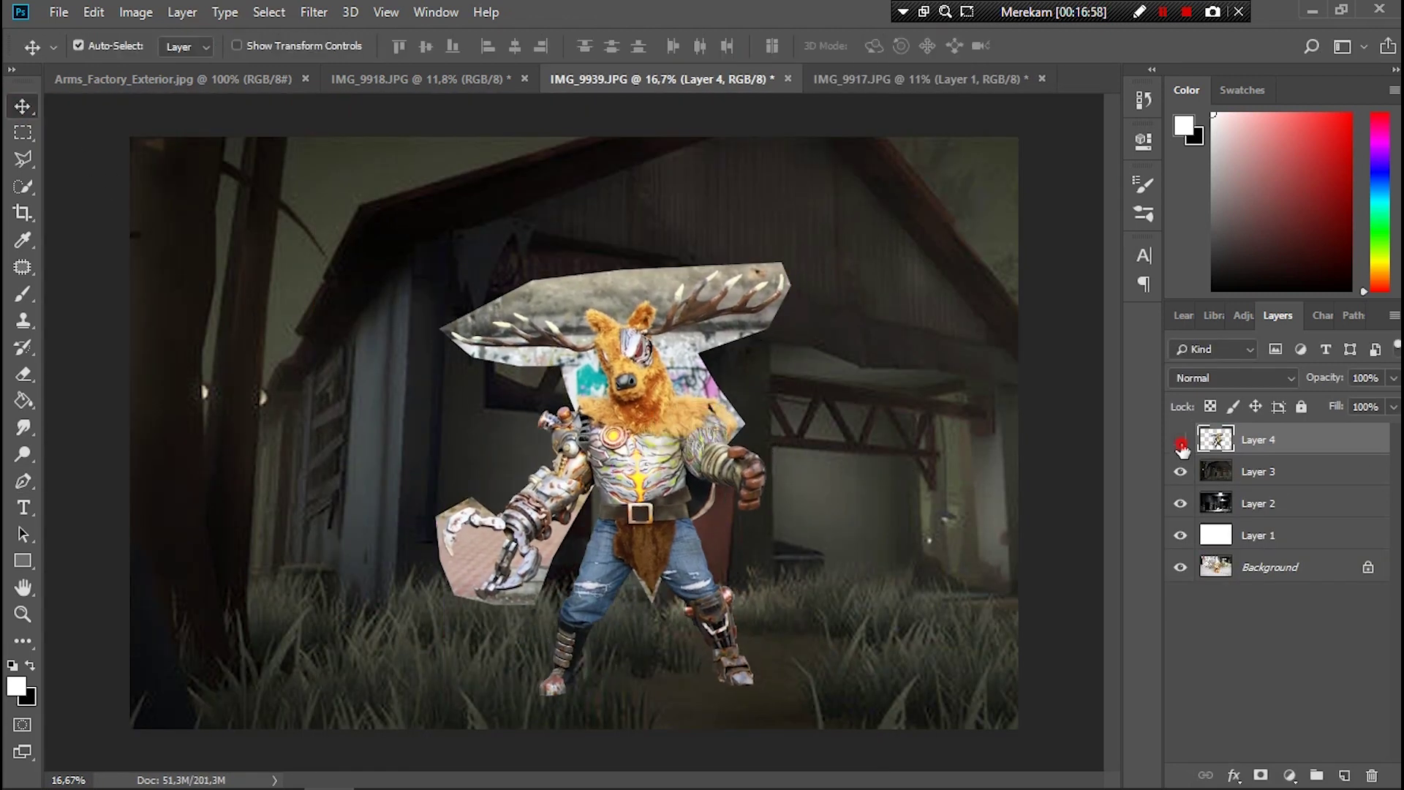
{"action": "left_click", "coordinate": [1181, 471]}
{"action": "left_click", "coordinate": [1214, 504]}
{"action": "key", "text": "ctrl+t"}
{"action": "key", "text": "ctrl+minus"}
{"action": "left_click_drag", "start_coordinate": [957, 434], "coordinate": [864, 437]}
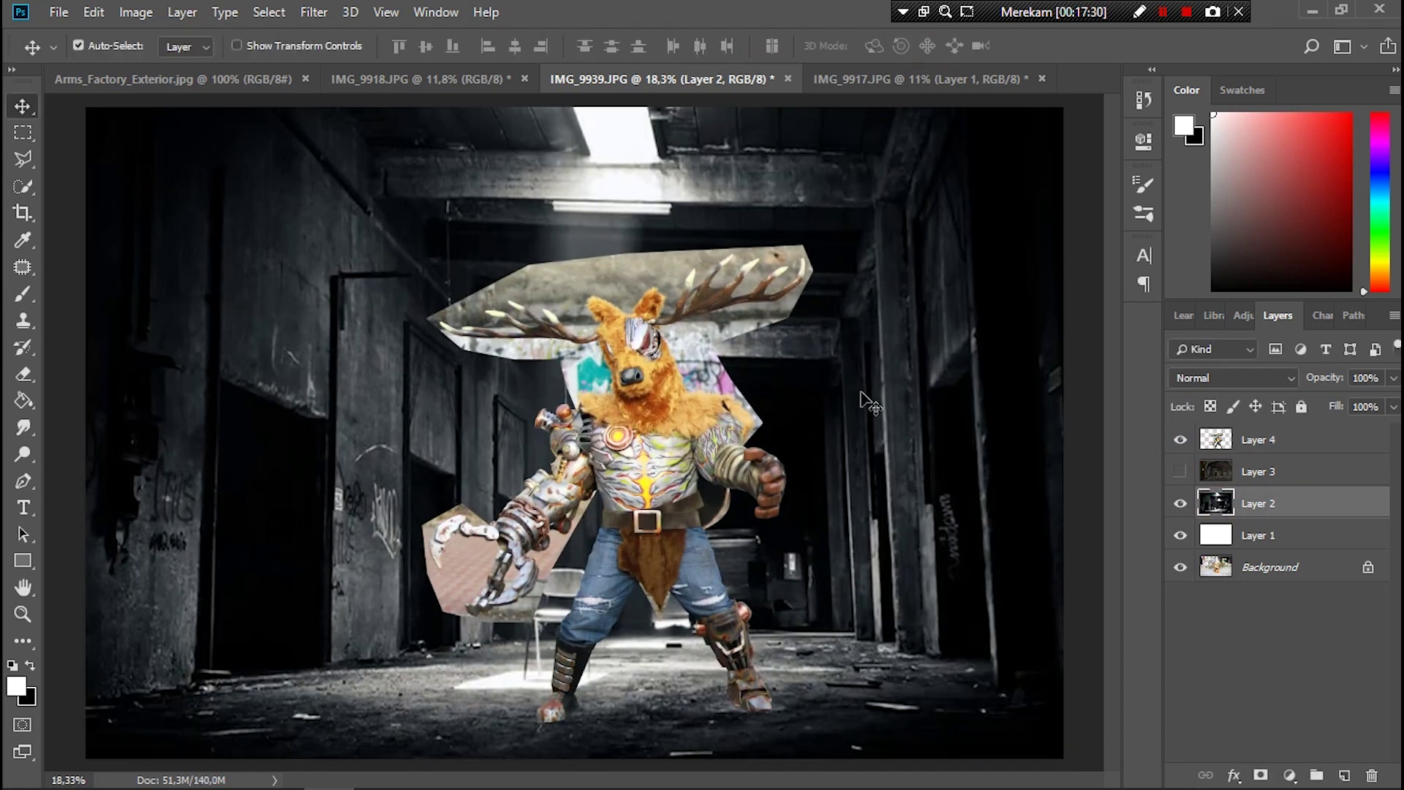
{"action": "left_click", "coordinate": [622, 496]}
Step: Show Layer 3 again and shift the cosplayer slightly upward in the barn scene
{"action": "left_click", "coordinate": [1170, 472]}
{"action": "left_click_drag", "start_coordinate": [643, 478], "coordinate": [639, 419]}
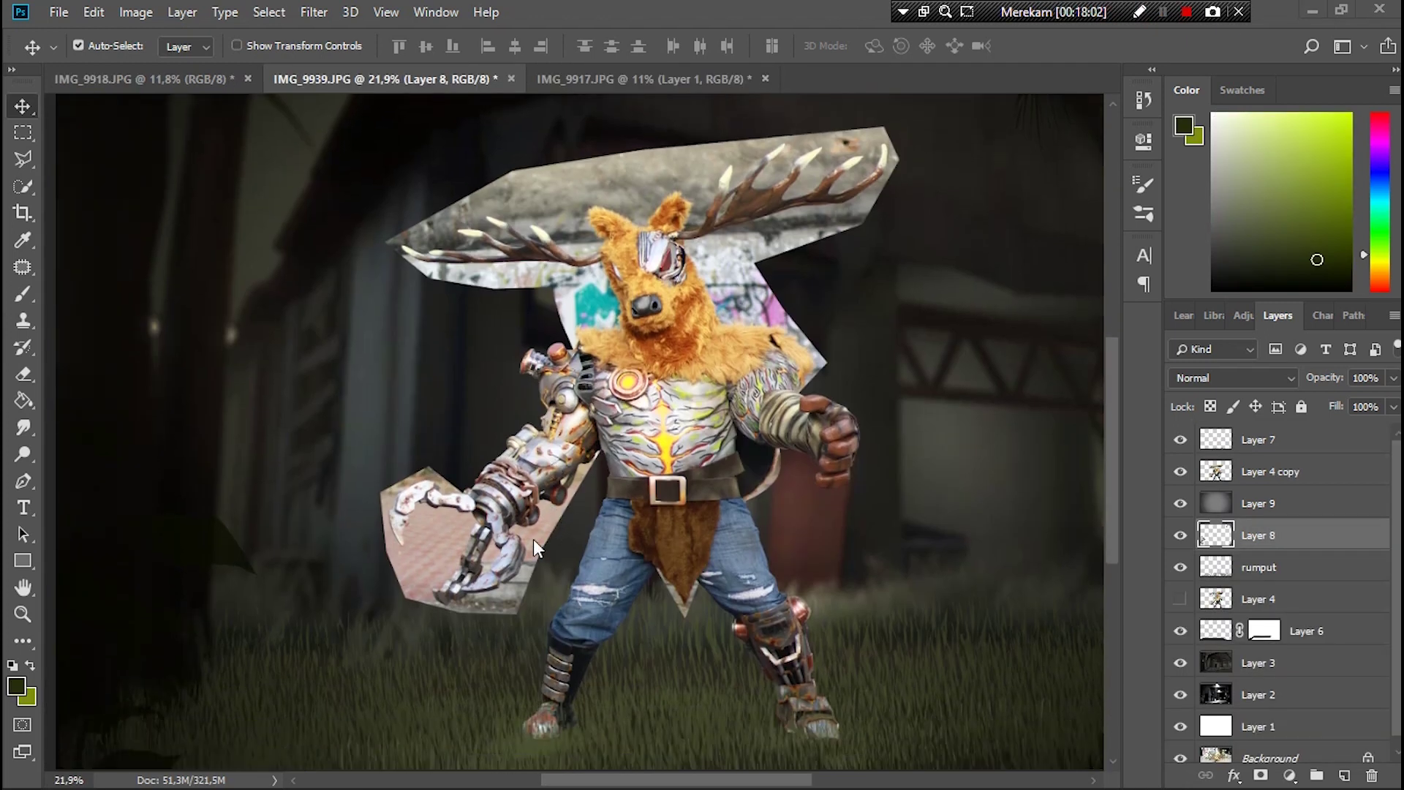
{"action": "scroll", "coordinate": [439, 512], "scroll_direction": "up", "scroll_amount": 3}
Step: With the Pen tool, trace anchor points along the claw's top edge and down its left side
{"action": "key", "text": "p"}
{"action": "scroll", "coordinate": [453, 356], "scroll_direction": "up", "scroll_amount": 5}
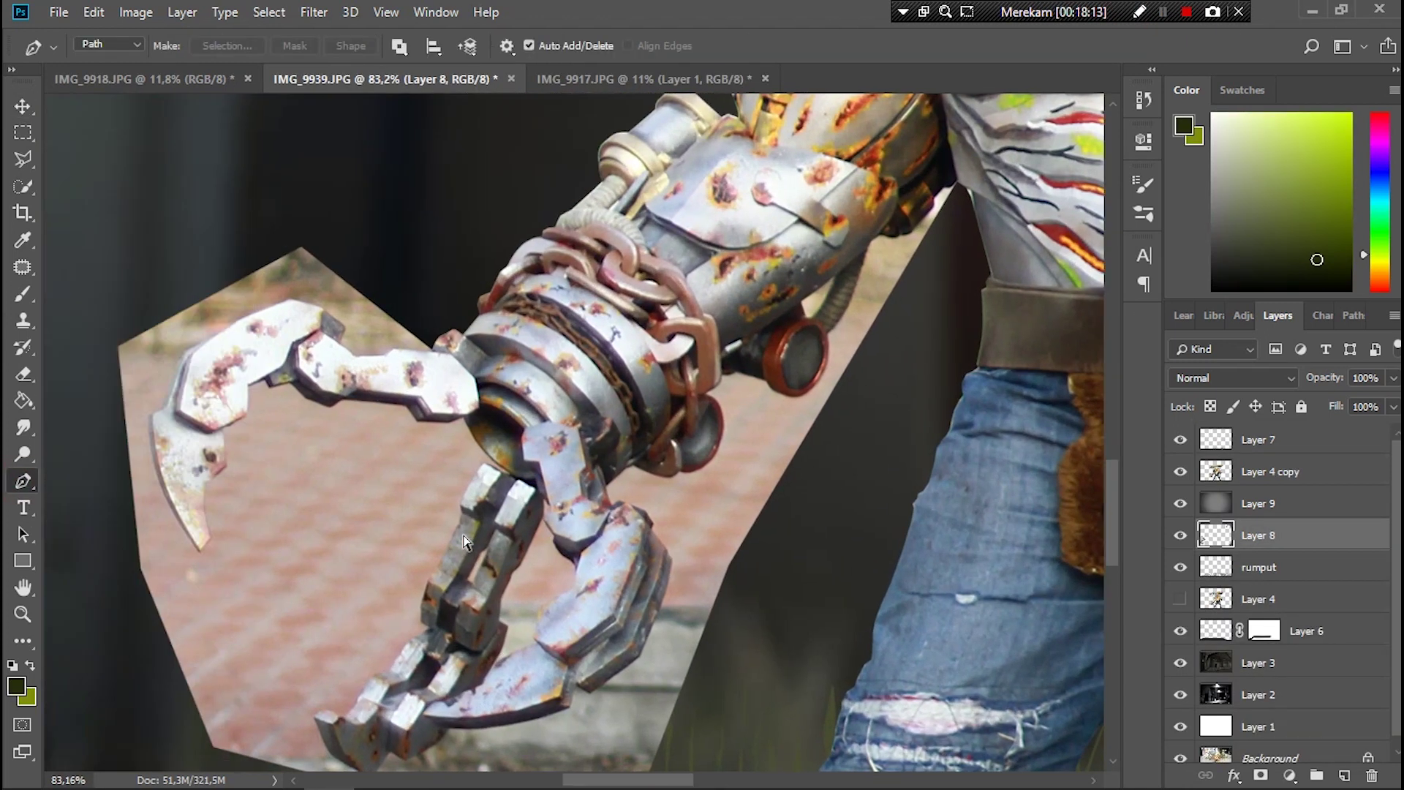
{"action": "left_click", "coordinate": [452, 340]}
{"action": "left_click", "coordinate": [395, 339]}
{"action": "left_click", "coordinate": [382, 345]}
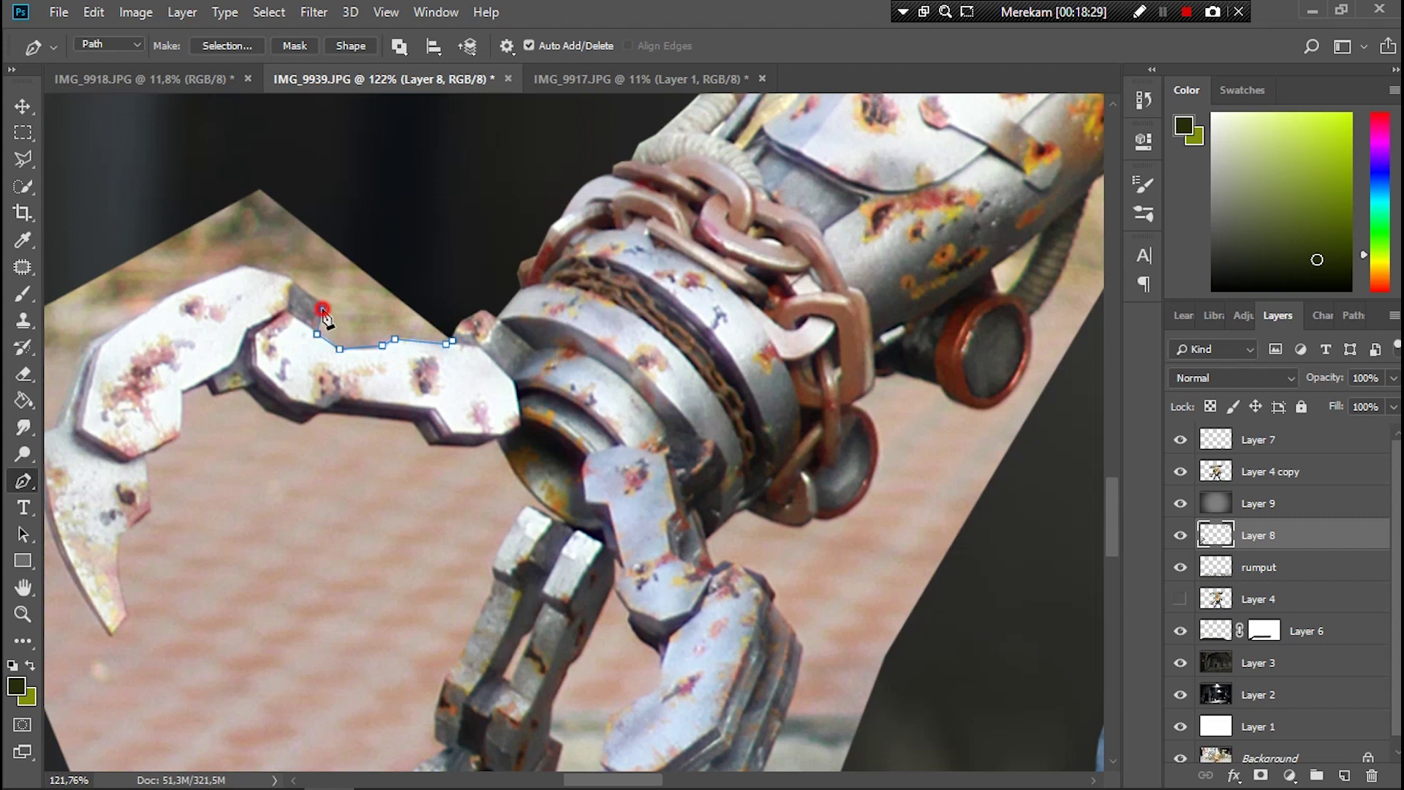
{"action": "left_click", "coordinate": [246, 268]}
{"action": "left_click", "coordinate": [174, 293]}
{"action": "left_click", "coordinate": [134, 320]}
{"action": "left_click", "coordinate": [92, 342]}
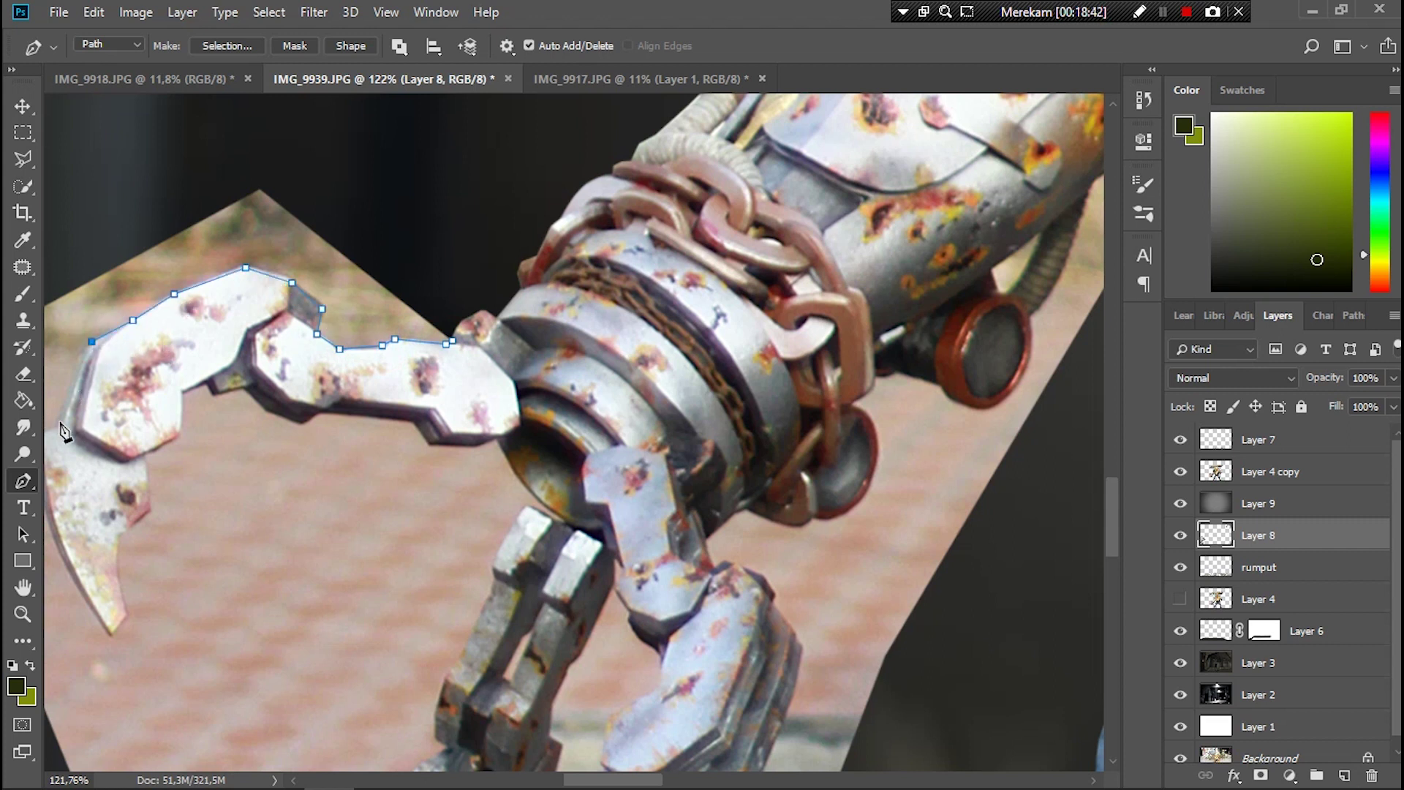
{"action": "left_click", "coordinate": [60, 420]}
Step: Carry the path around the claw tip and back up its inner edge
{"action": "scroll", "coordinate": [124, 446], "scroll_direction": "left", "scroll_amount": 2}
{"action": "left_click", "coordinate": [193, 635]}
{"action": "scroll", "coordinate": [194, 635], "scroll_direction": "up", "scroll_amount": 4}
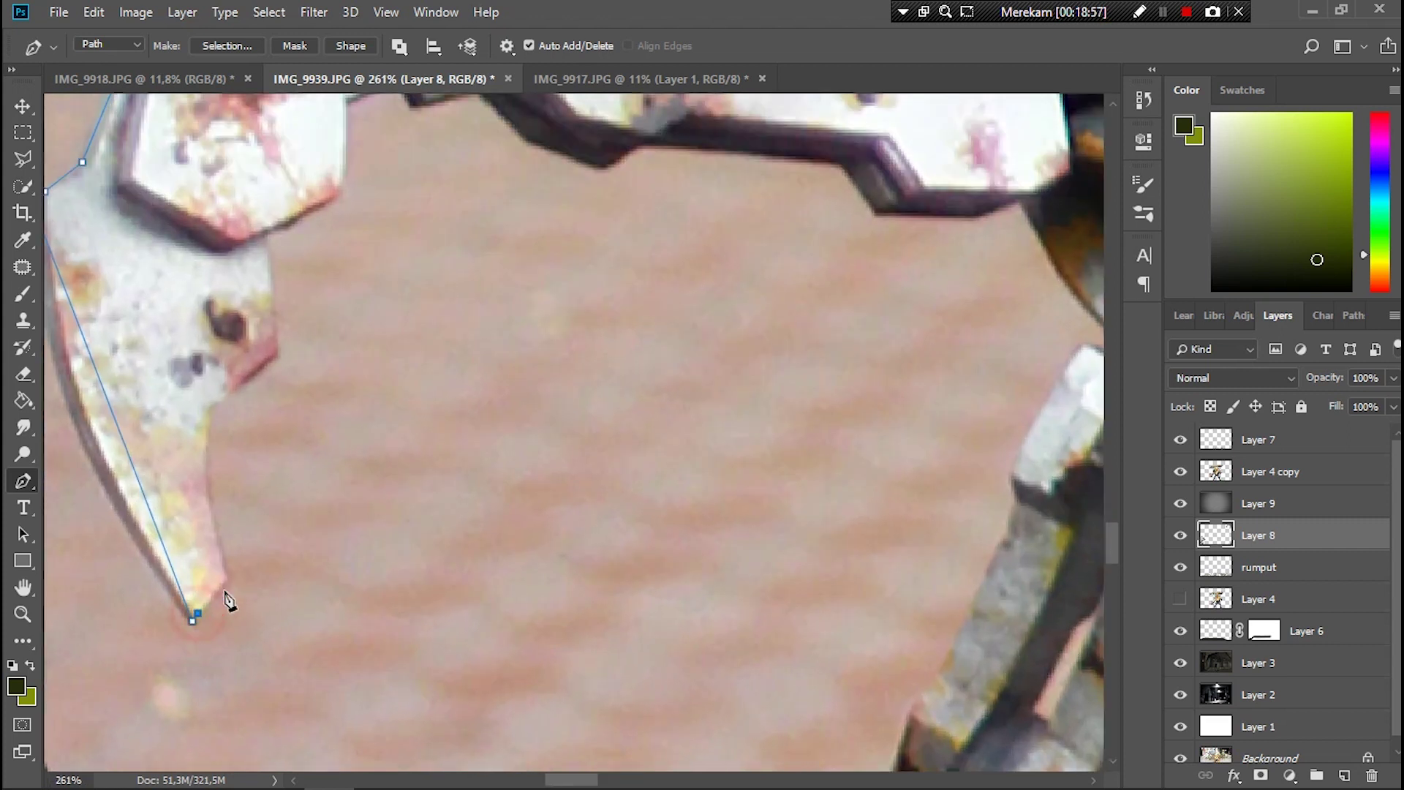
{"action": "left_click", "coordinate": [209, 412]}
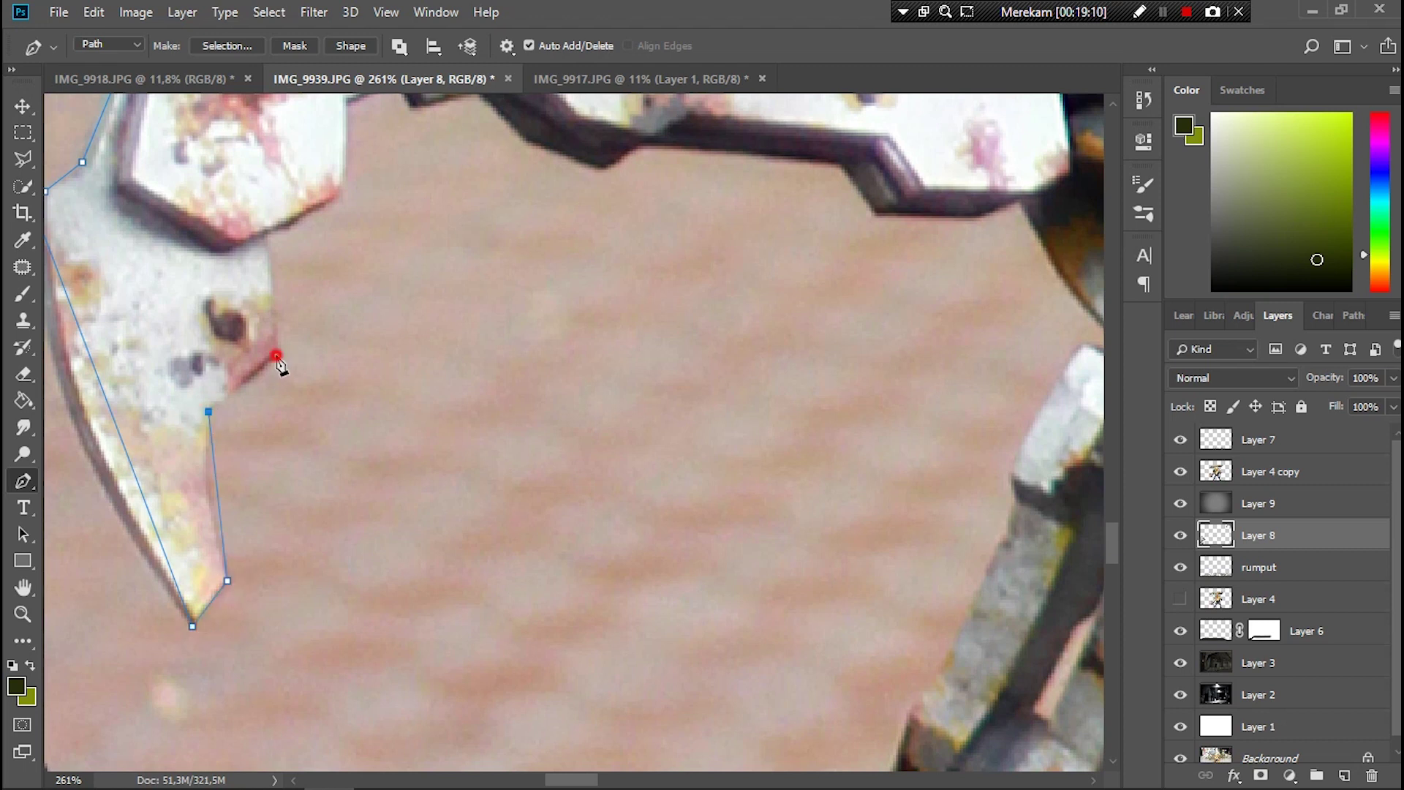
{"action": "left_click", "coordinate": [340, 197]}
{"action": "scroll", "coordinate": [404, 285], "scroll_direction": "down", "scroll_amount": 3}
{"action": "left_click", "coordinate": [371, 320]}
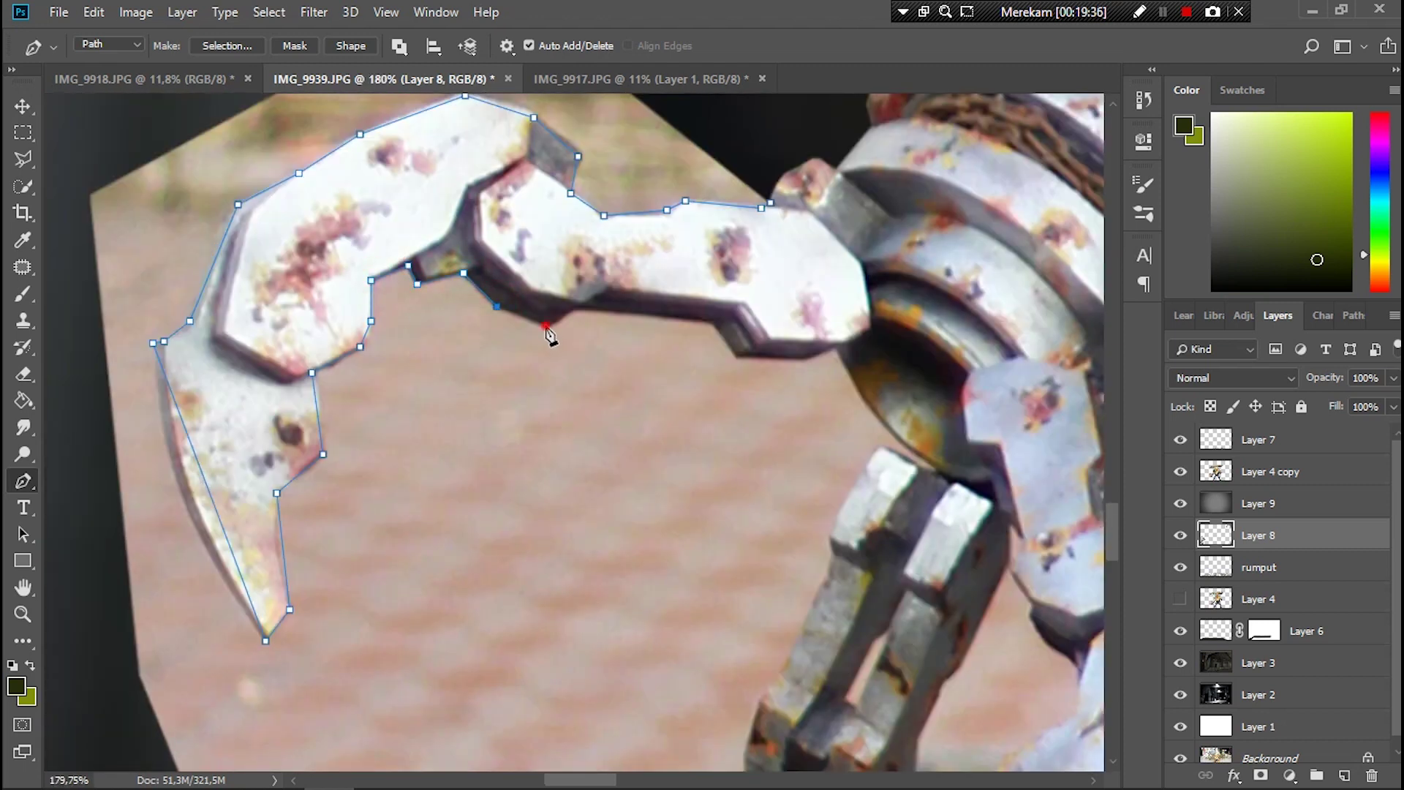
Step: Trace the upper finger's lower edge and head down toward the lower claw finger
{"action": "left_click", "coordinate": [712, 323]}
{"action": "left_click", "coordinate": [736, 354]}
{"action": "left_click", "coordinate": [805, 360]}
{"action": "left_click", "coordinate": [834, 346]}
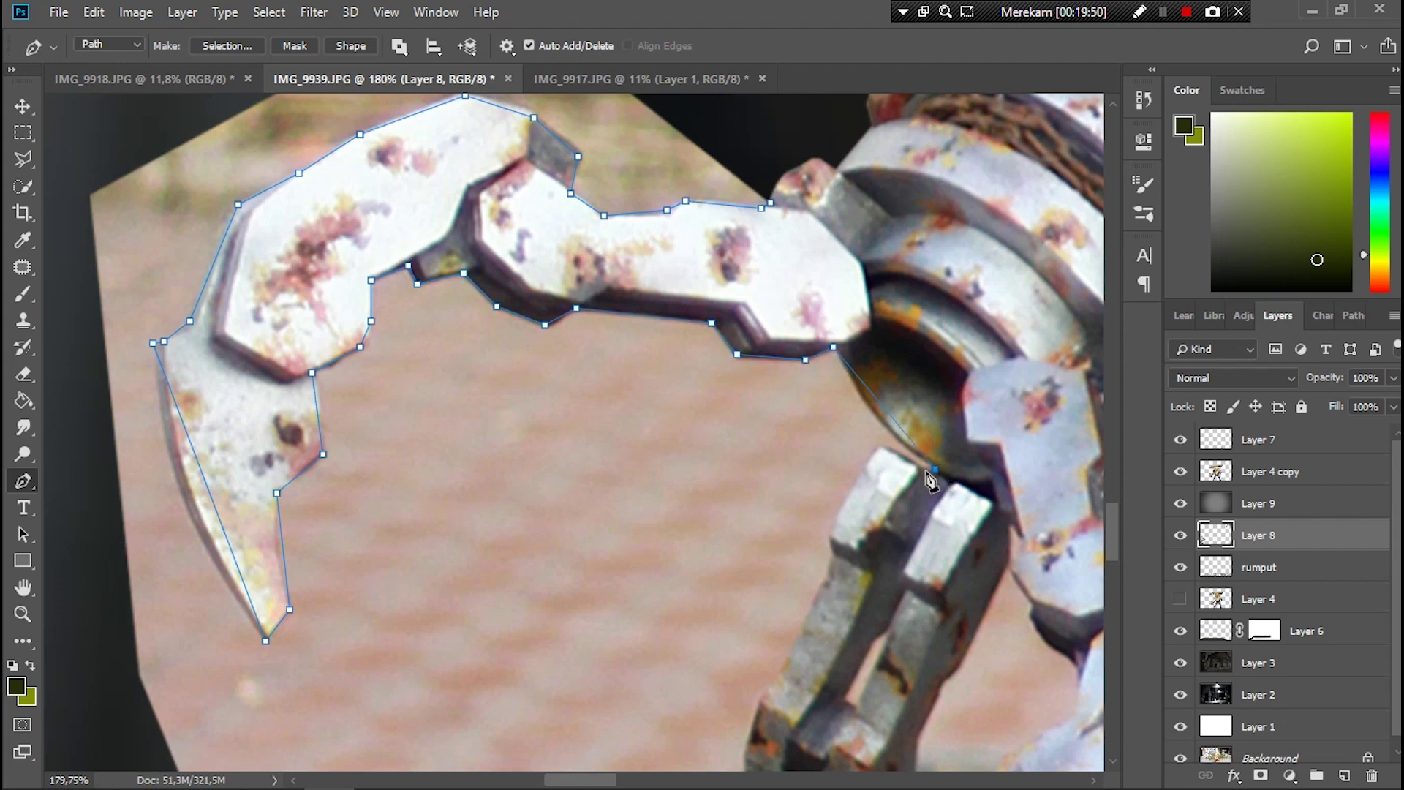
{"action": "left_click", "coordinate": [880, 446]}
{"action": "left_click", "coordinate": [829, 535]}
{"action": "scroll", "coordinate": [830, 535], "scroll_direction": "down", "scroll_amount": 3}
Step: Outline the lower finger from its top edge down along its length
{"action": "left_click", "coordinate": [833, 324]}
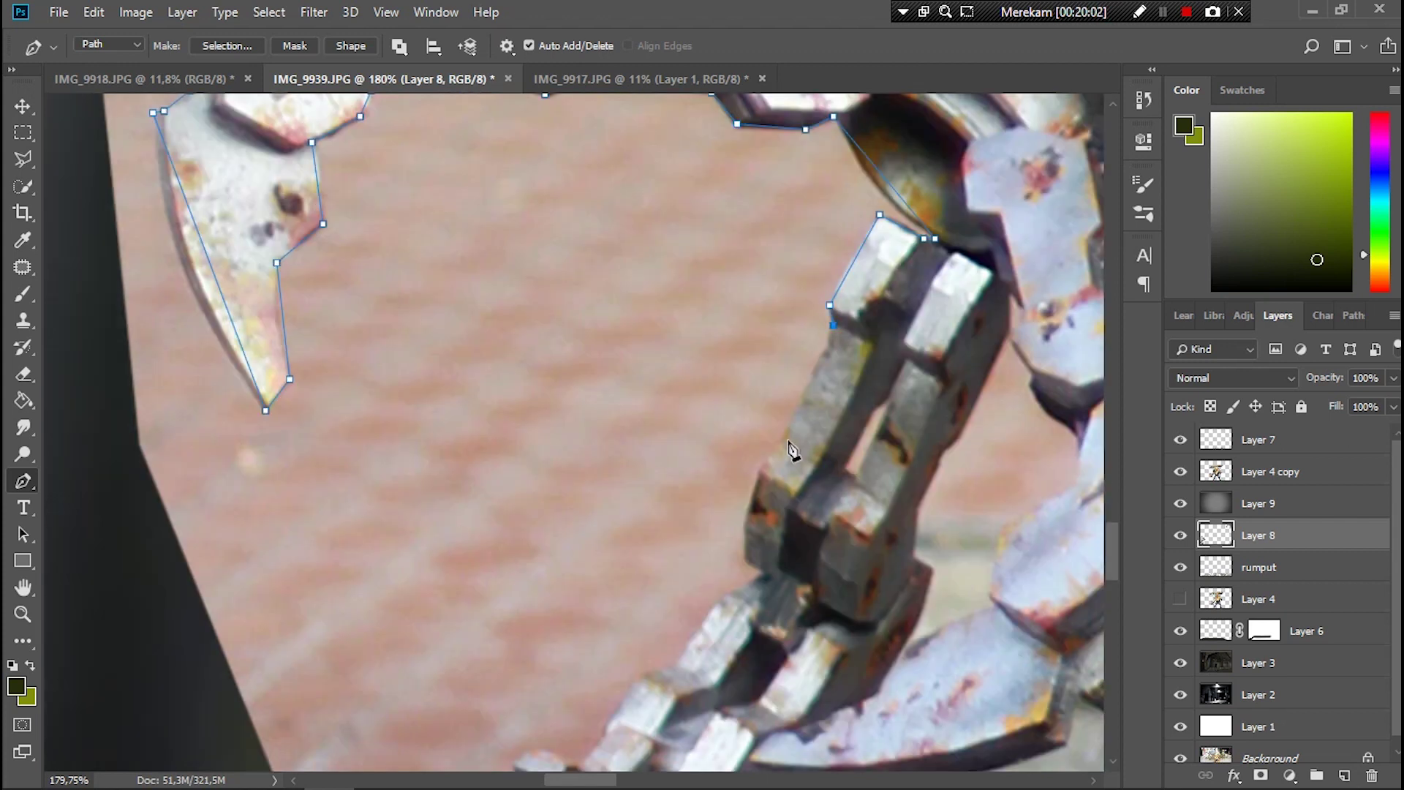
{"action": "left_click", "coordinate": [744, 525]}
{"action": "left_click", "coordinate": [639, 679]}
{"action": "left_click", "coordinate": [605, 732]}
{"action": "scroll", "coordinate": [606, 732], "scroll_direction": "down", "scroll_amount": 2}
{"action": "left_click", "coordinate": [585, 629]}
{"action": "left_click", "coordinate": [545, 621]}
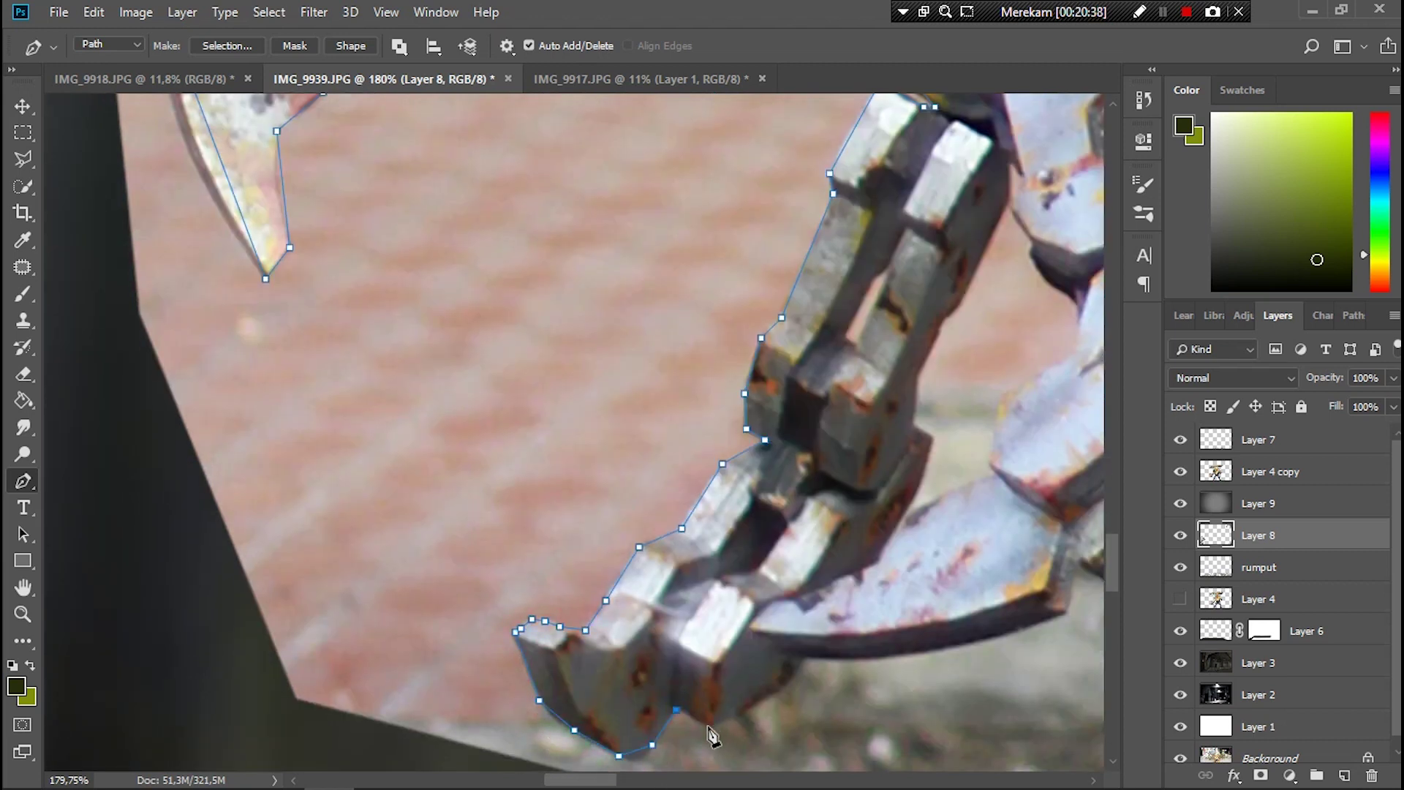
Step: Trace the bottom of the lower claw and around the curved claw piece's top
{"action": "left_click", "coordinate": [806, 658]}
{"action": "scroll", "coordinate": [806, 658], "scroll_direction": "right", "scroll_amount": 3}
{"action": "left_click", "coordinate": [805, 613]}
{"action": "left_click", "coordinate": [814, 563]}
{"action": "left_click", "coordinate": [846, 584]}
{"action": "left_click", "coordinate": [955, 506]}
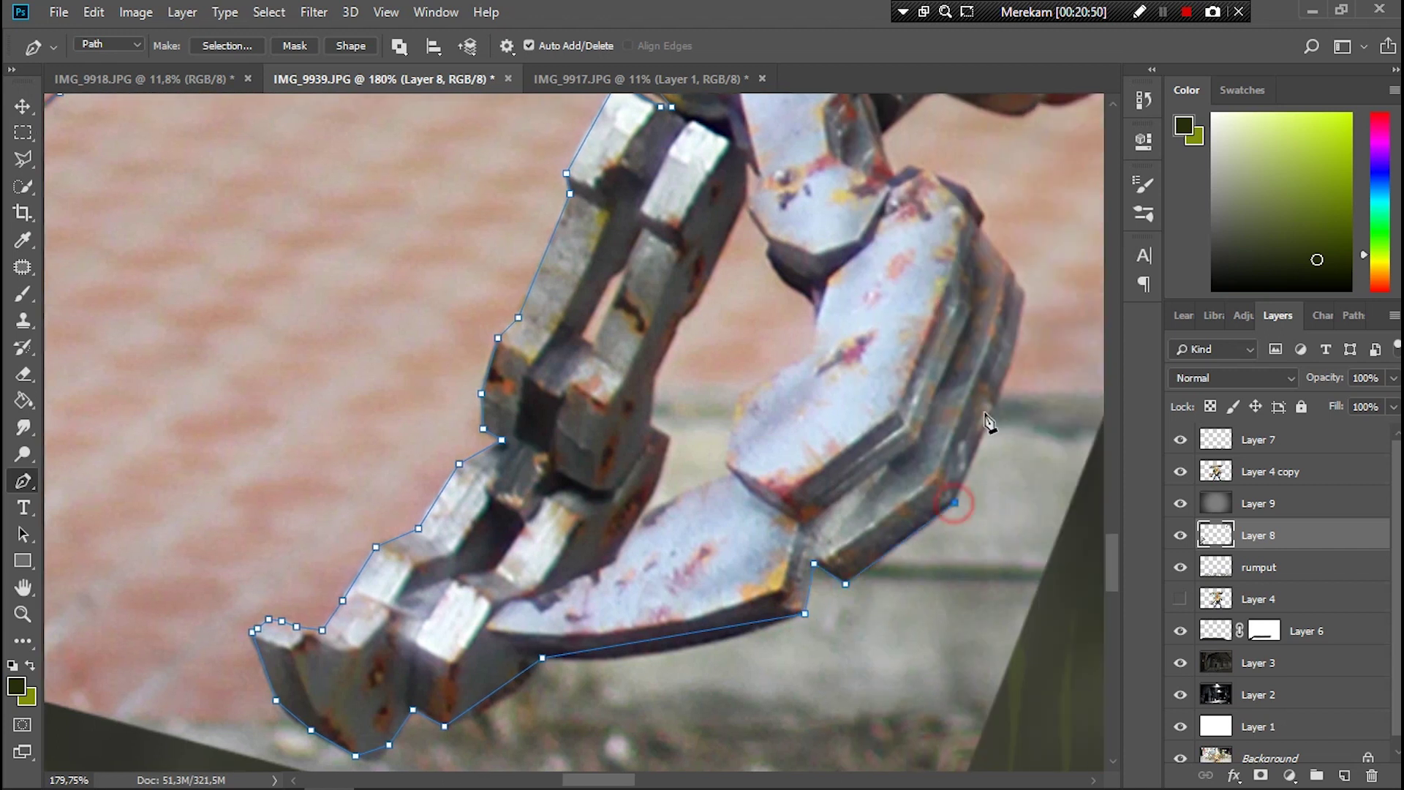
{"action": "left_click", "coordinate": [908, 164]}
{"action": "left_click", "coordinate": [896, 173]}
Step: Continue the path up toward the arm joint and around the round disc
{"action": "scroll", "coordinate": [896, 173], "scroll_direction": "up", "scroll_amount": 2}
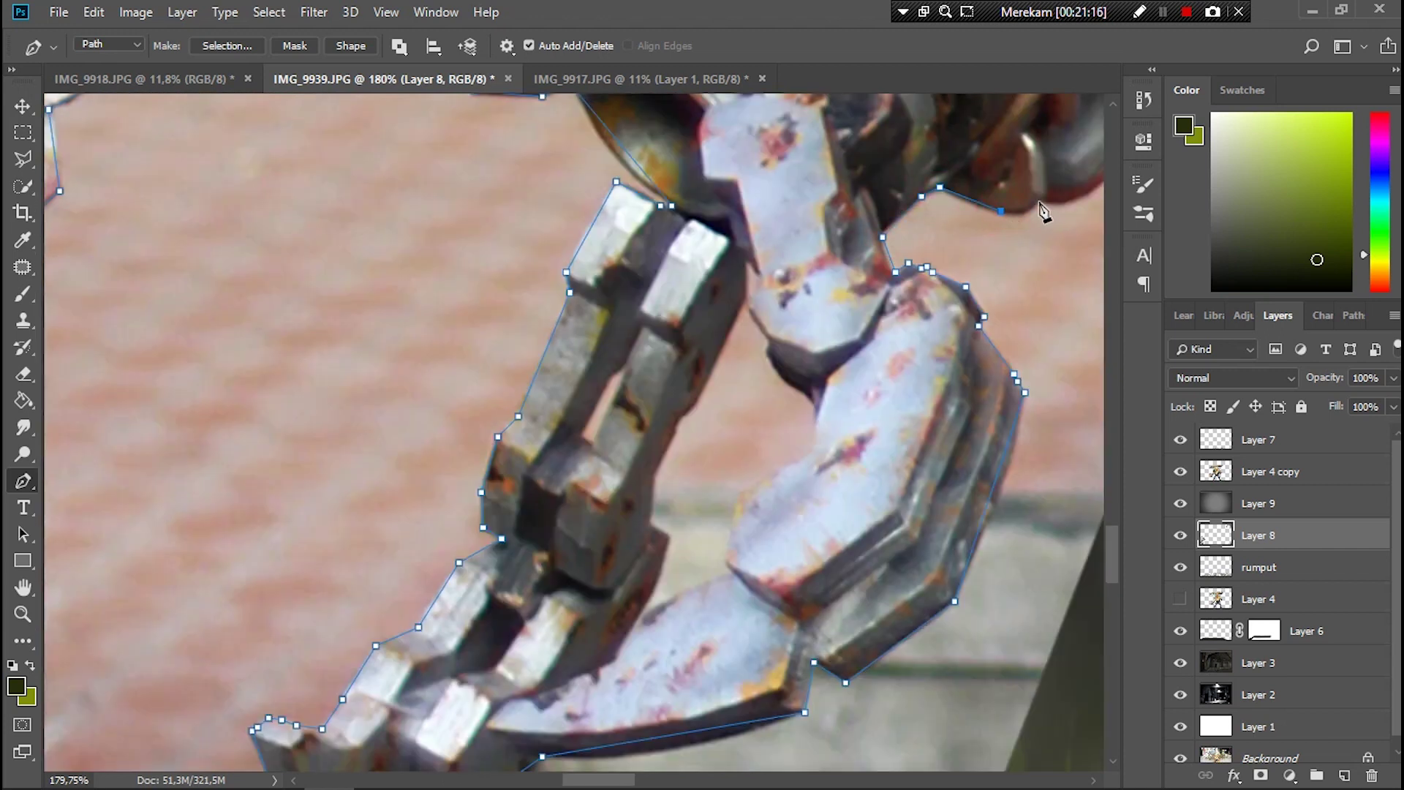
{"action": "left_click", "coordinate": [1043, 205]}
{"action": "scroll", "coordinate": [1028, 226], "scroll_direction": "up", "scroll_amount": 4}
{"action": "scroll", "coordinate": [1028, 226], "scroll_direction": "right", "scroll_amount": 3}
{"action": "left_click", "coordinate": [933, 251]}
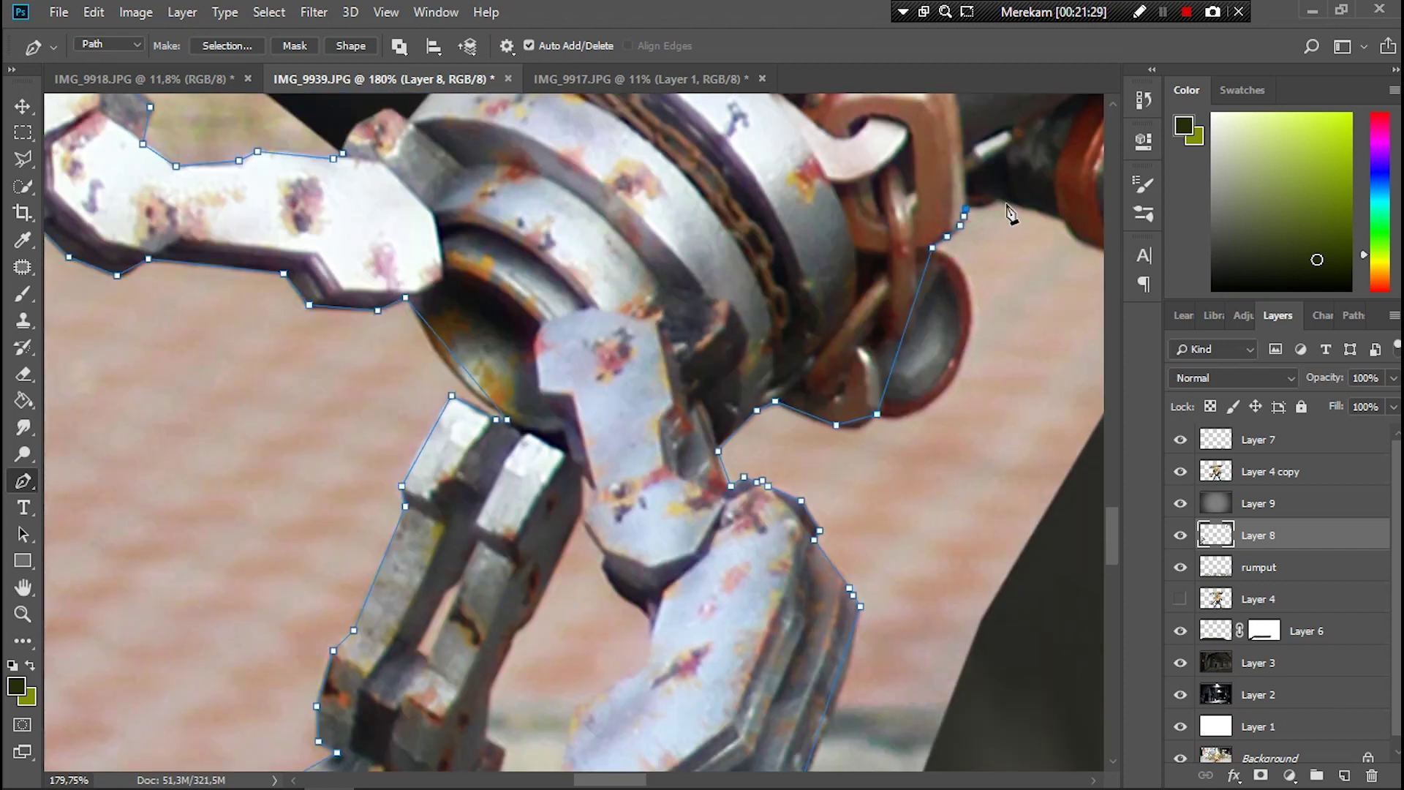
{"action": "left_click", "coordinate": [1000, 205]}
{"action": "scroll", "coordinate": [1068, 227], "scroll_direction": "right", "scroll_amount": 3}
{"action": "left_click", "coordinate": [872, 248]}
{"action": "left_click", "coordinate": [948, 234]}
{"action": "left_click", "coordinate": [974, 123]}
Step: Extend the path along the upper arm with a point to the arm's right
{"action": "scroll", "coordinate": [974, 123], "scroll_direction": "up", "scroll_amount": 4}
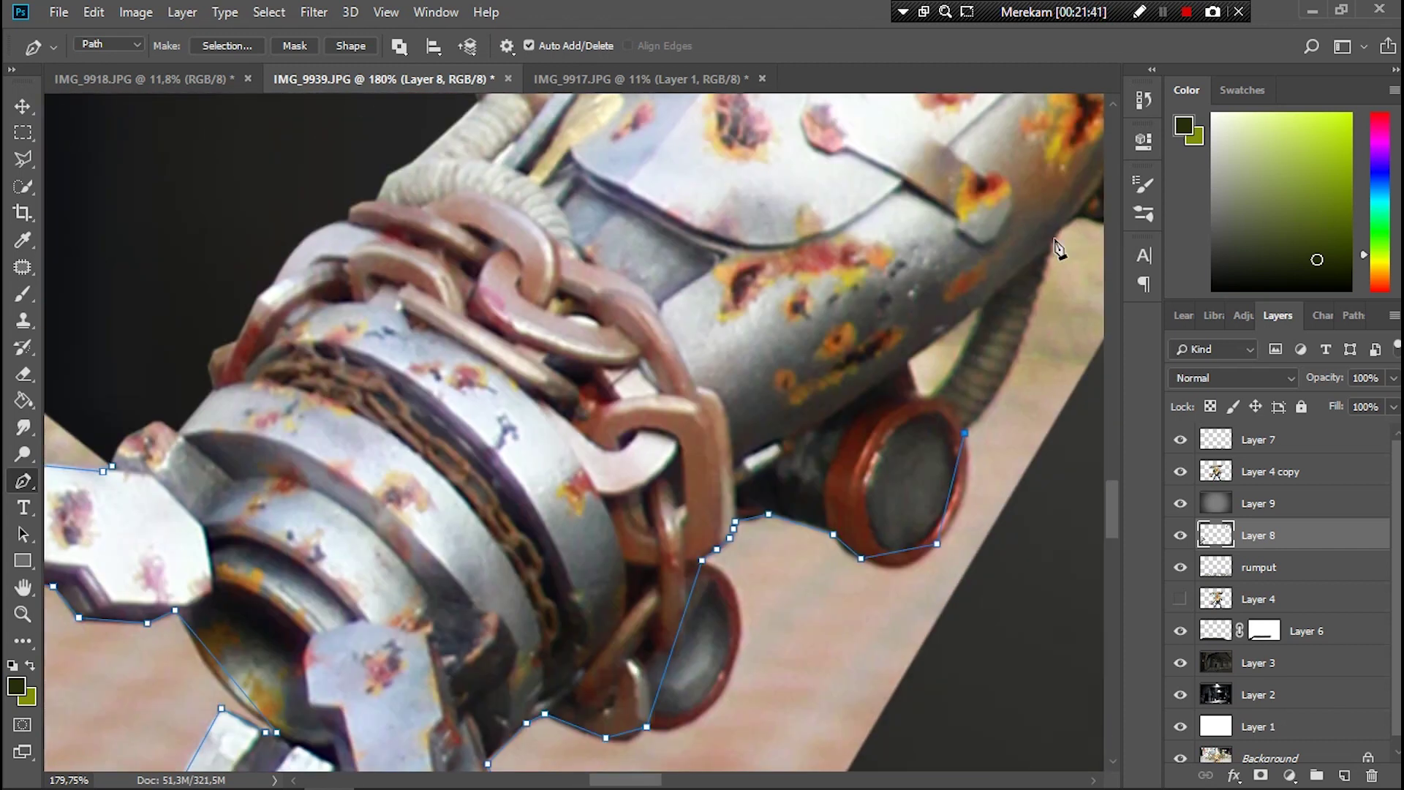
{"action": "scroll", "coordinate": [1062, 249], "scroll_direction": "down", "scroll_amount": 3}
{"action": "left_click", "coordinate": [923, 258]}
{"action": "left_click", "coordinate": [1043, 282]}
{"action": "scroll", "coordinate": [1044, 283], "scroll_direction": "down", "scroll_amount": 3}
{"action": "right_click", "coordinate": [23, 480]}
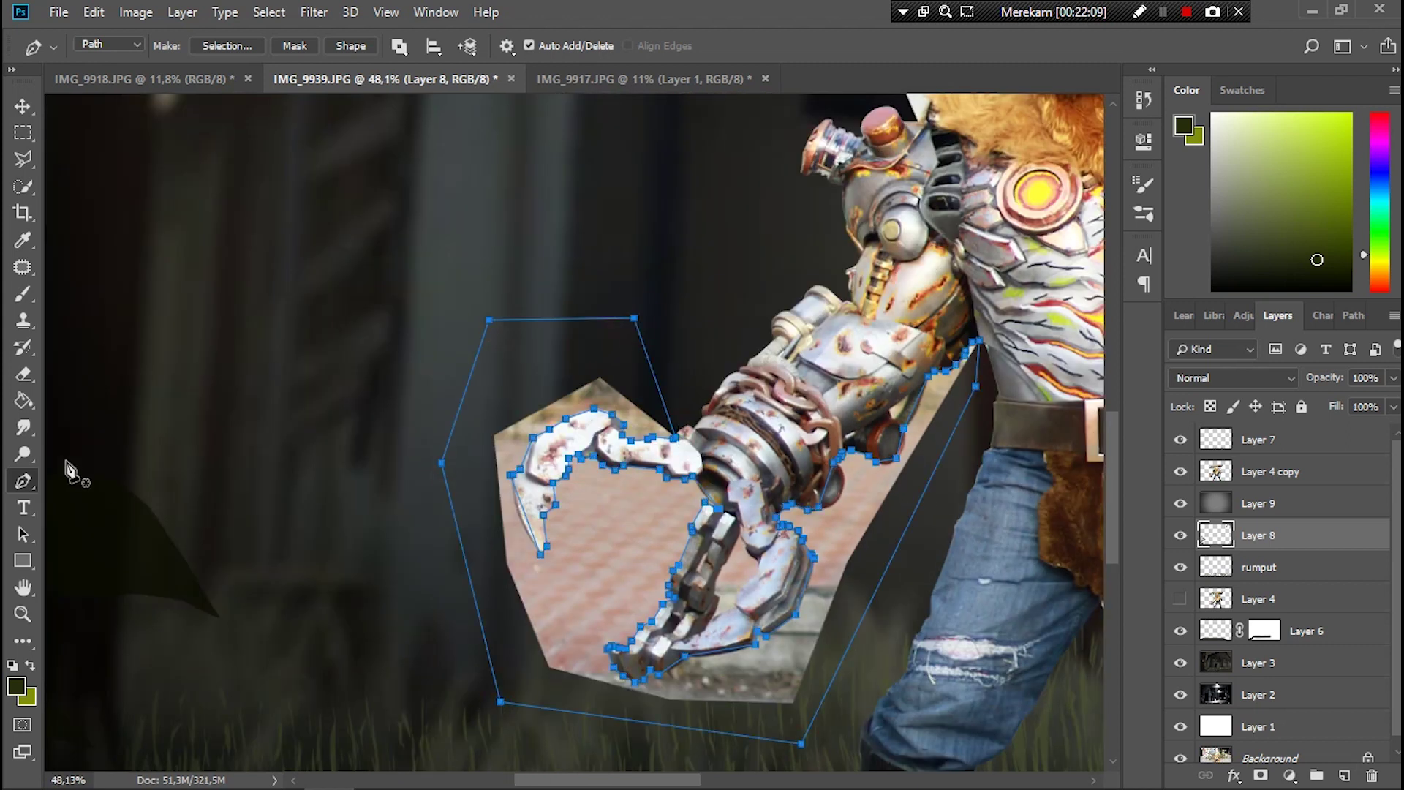
Step: Add extra anchor points on the claw outline to refine its fit
{"action": "left_click", "coordinate": [110, 539]}
{"action": "scroll", "coordinate": [505, 536], "scroll_direction": "up", "scroll_amount": 2}
{"action": "scroll", "coordinate": [506, 535], "scroll_direction": "up", "scroll_amount": 2}
{"action": "left_click", "coordinate": [657, 395]}
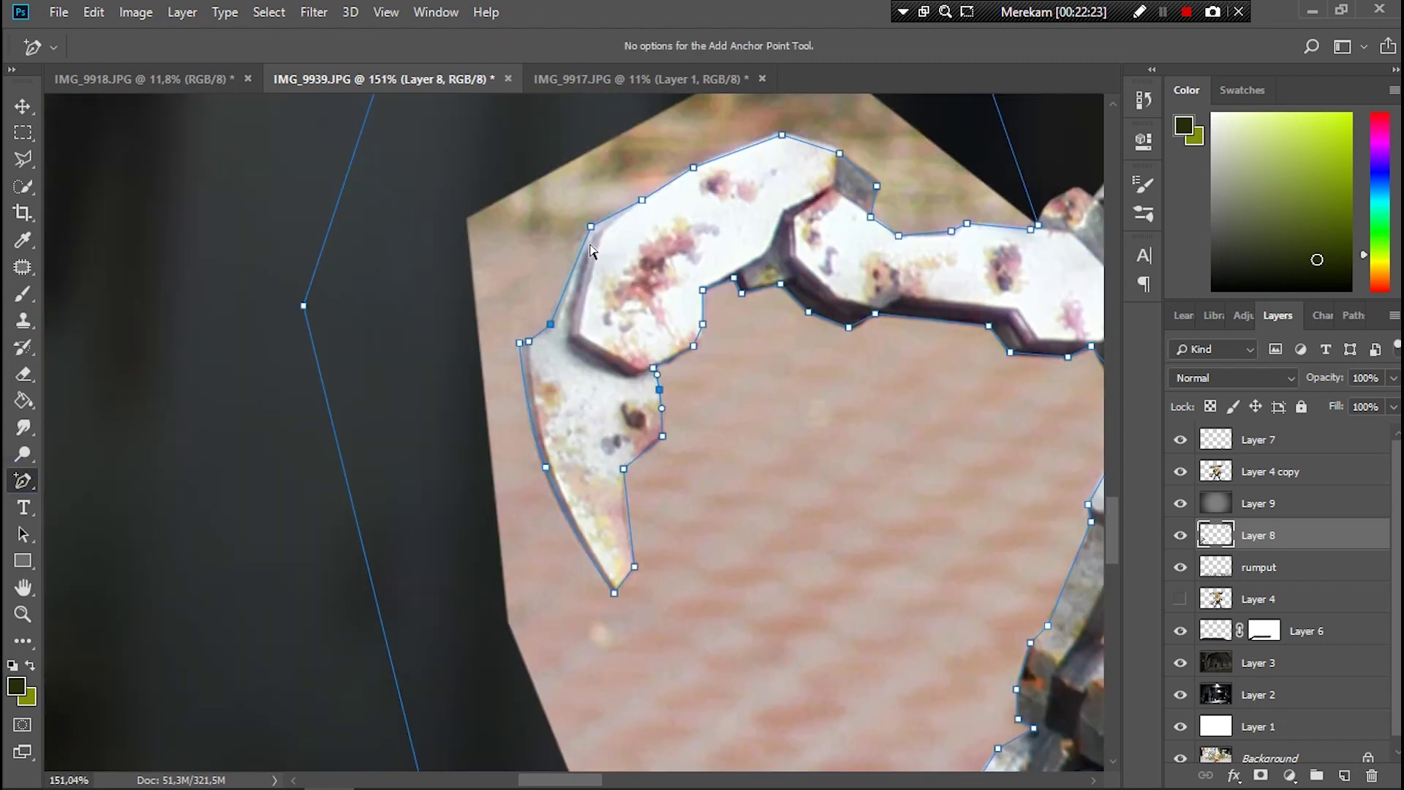
{"action": "scroll", "coordinate": [534, 753], "scroll_direction": "right", "scroll_amount": 5}
{"action": "scroll", "coordinate": [534, 753], "scroll_direction": "down", "scroll_amount": 2}
{"action": "scroll", "coordinate": [534, 754], "scroll_direction": "down", "scroll_amount": 2}
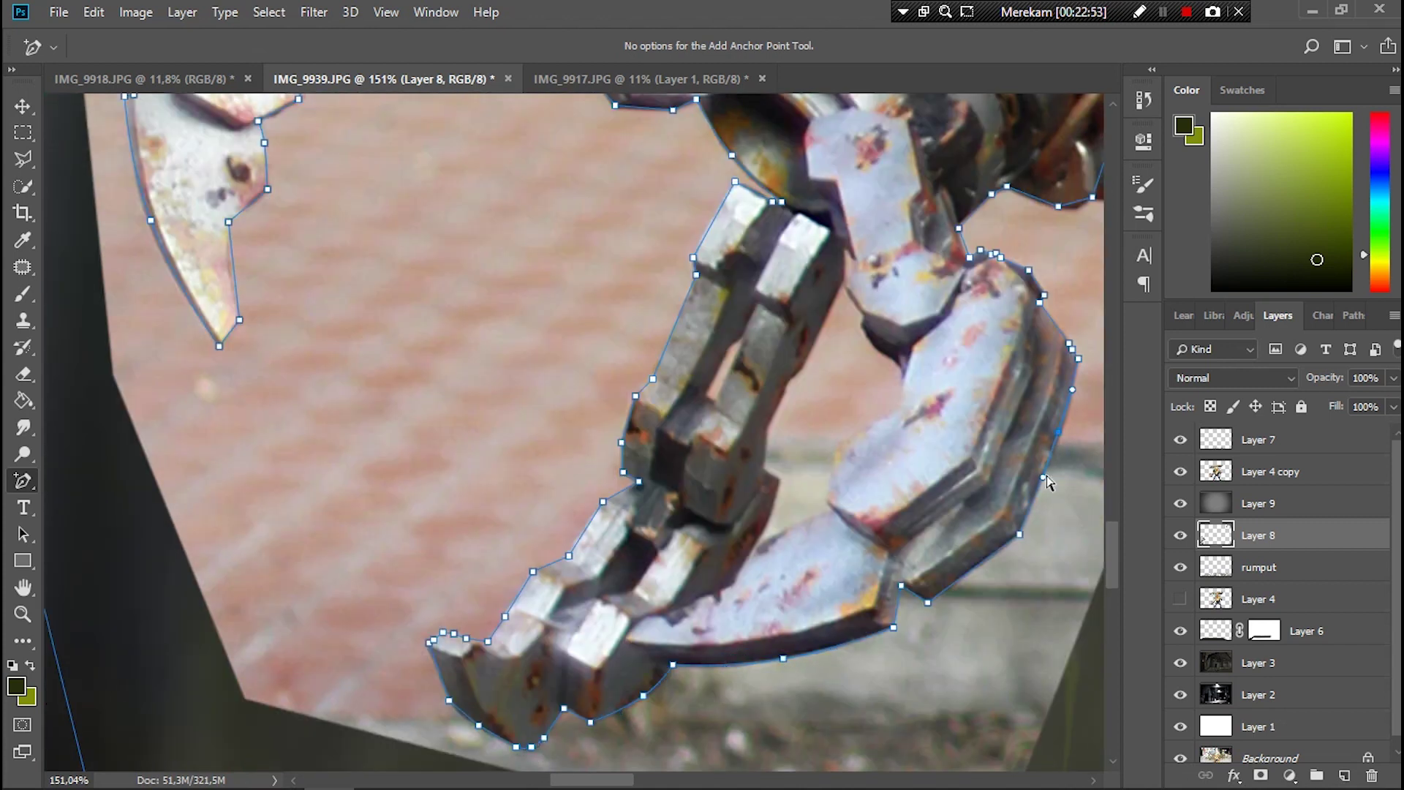
{"action": "scroll", "coordinate": [1028, 375], "scroll_direction": "up", "scroll_amount": 2}
{"action": "scroll", "coordinate": [1027, 376], "scroll_direction": "right", "scroll_amount": 3}
Step: Drag a point to curve the path around the red cup, then add another arm anchor
{"action": "left_click_drag", "start_coordinate": [1018, 205], "coordinate": [1072, 233]}
{"action": "scroll", "coordinate": [1085, 193], "scroll_direction": "up", "scroll_amount": 3}
{"action": "scroll", "coordinate": [1084, 194], "scroll_direction": "right", "scroll_amount": 4}
{"action": "scroll", "coordinate": [824, 364], "scroll_direction": "down", "scroll_amount": 1}
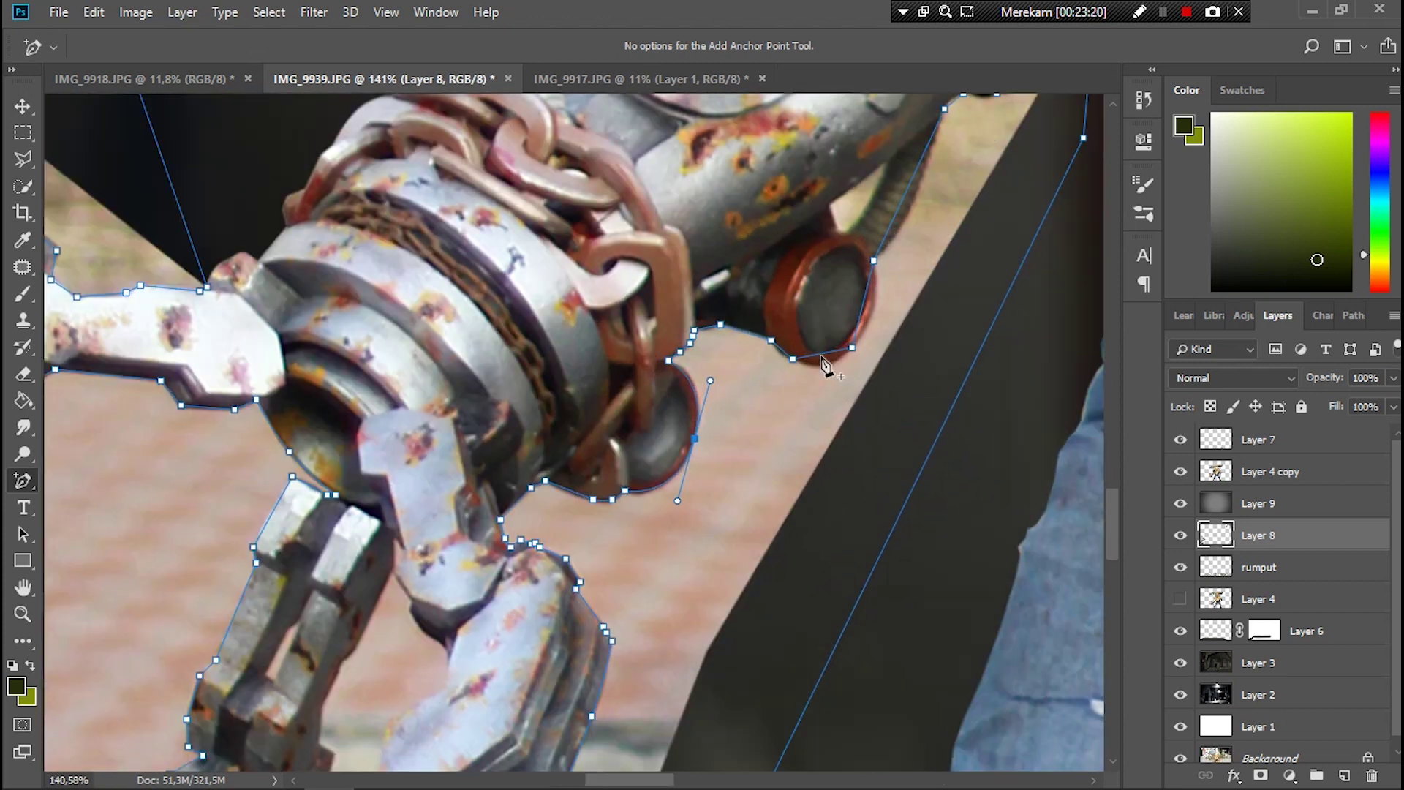
{"action": "left_click_drag", "start_coordinate": [867, 311], "coordinate": [872, 315]}
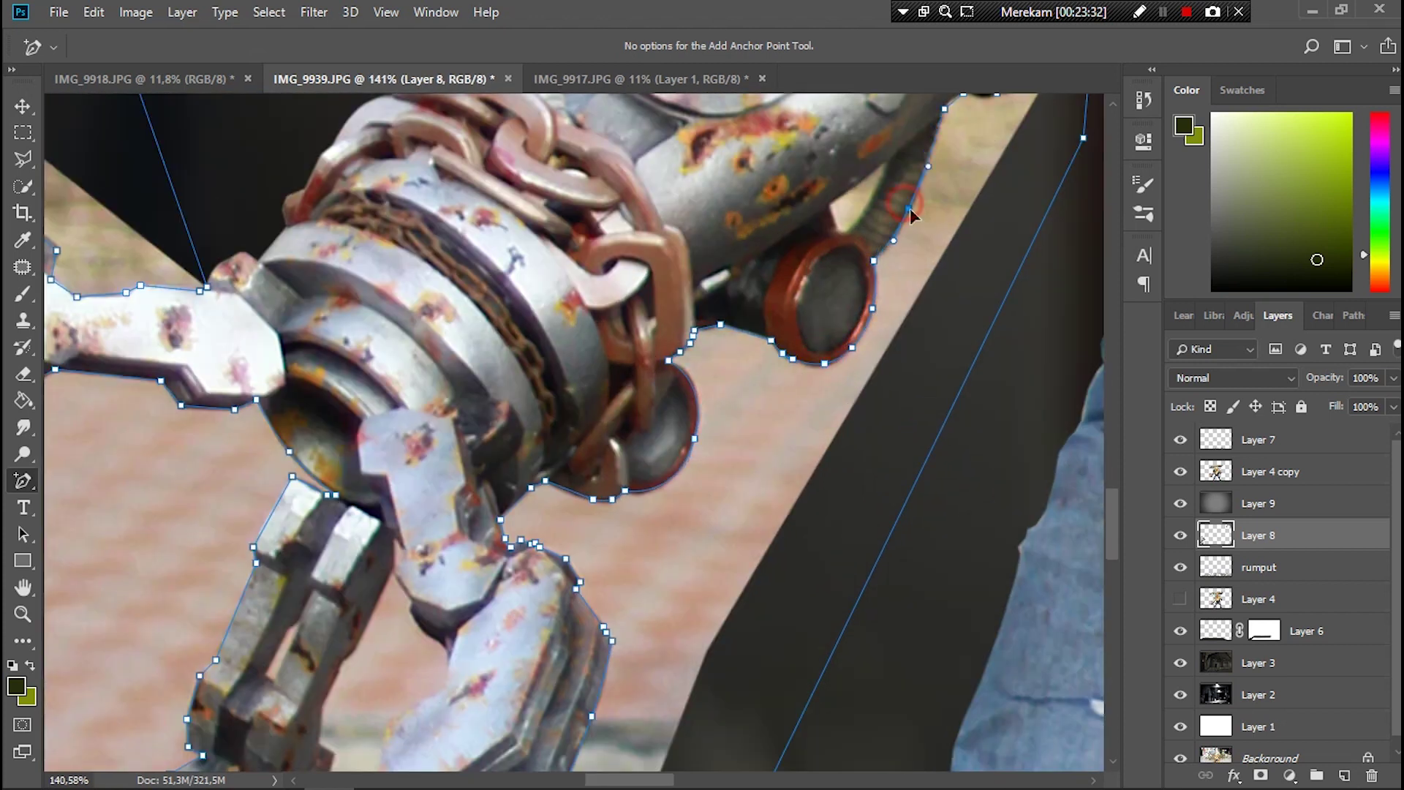
{"action": "scroll", "coordinate": [951, 281], "scroll_direction": "up", "scroll_amount": 4}
{"action": "left_click", "coordinate": [1015, 254]}
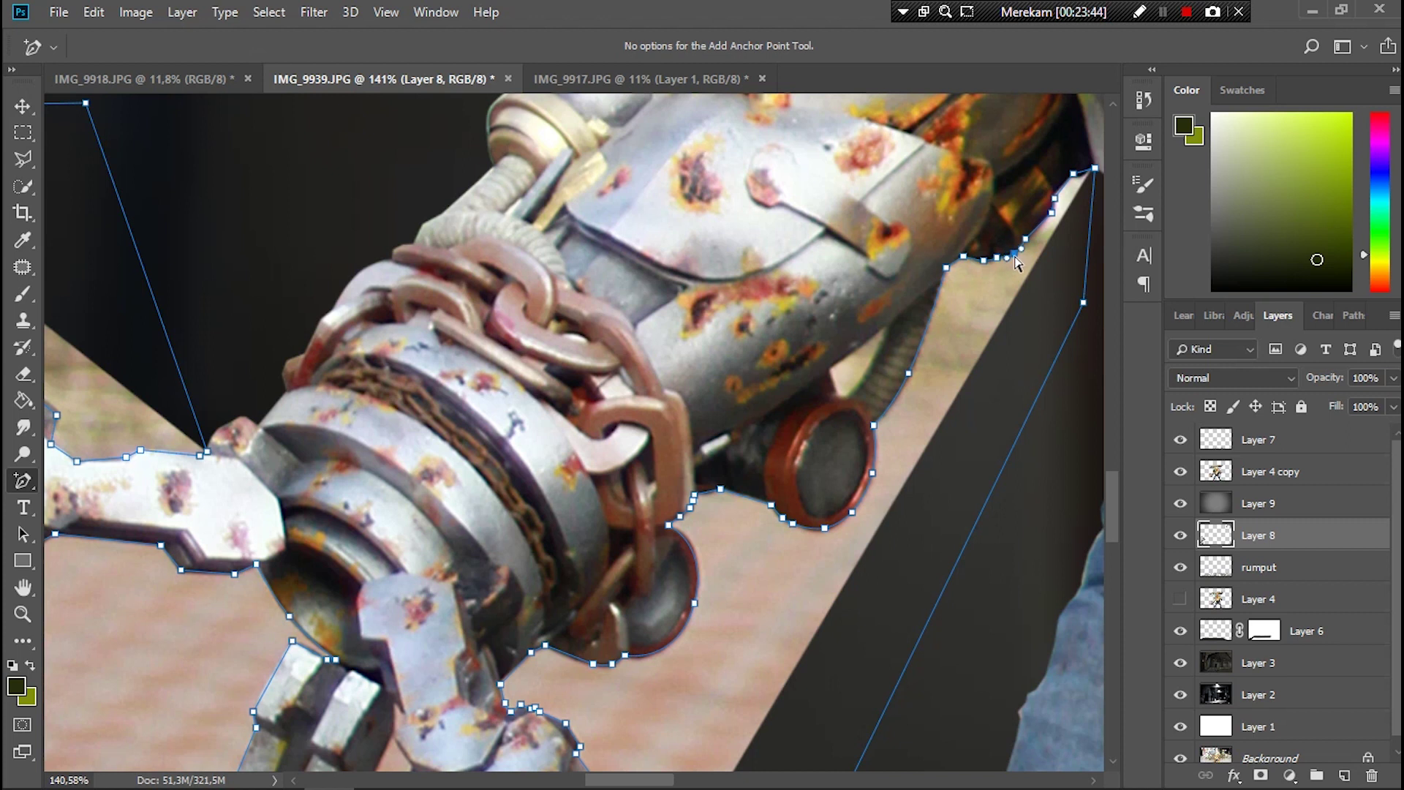
Step: Turn the arm path into a selection, activate Layer 4 copy, then deselect
{"action": "key", "text": "p"}
{"action": "left_click", "coordinate": [227, 45]}
{"action": "left_click", "coordinate": [842, 194]}
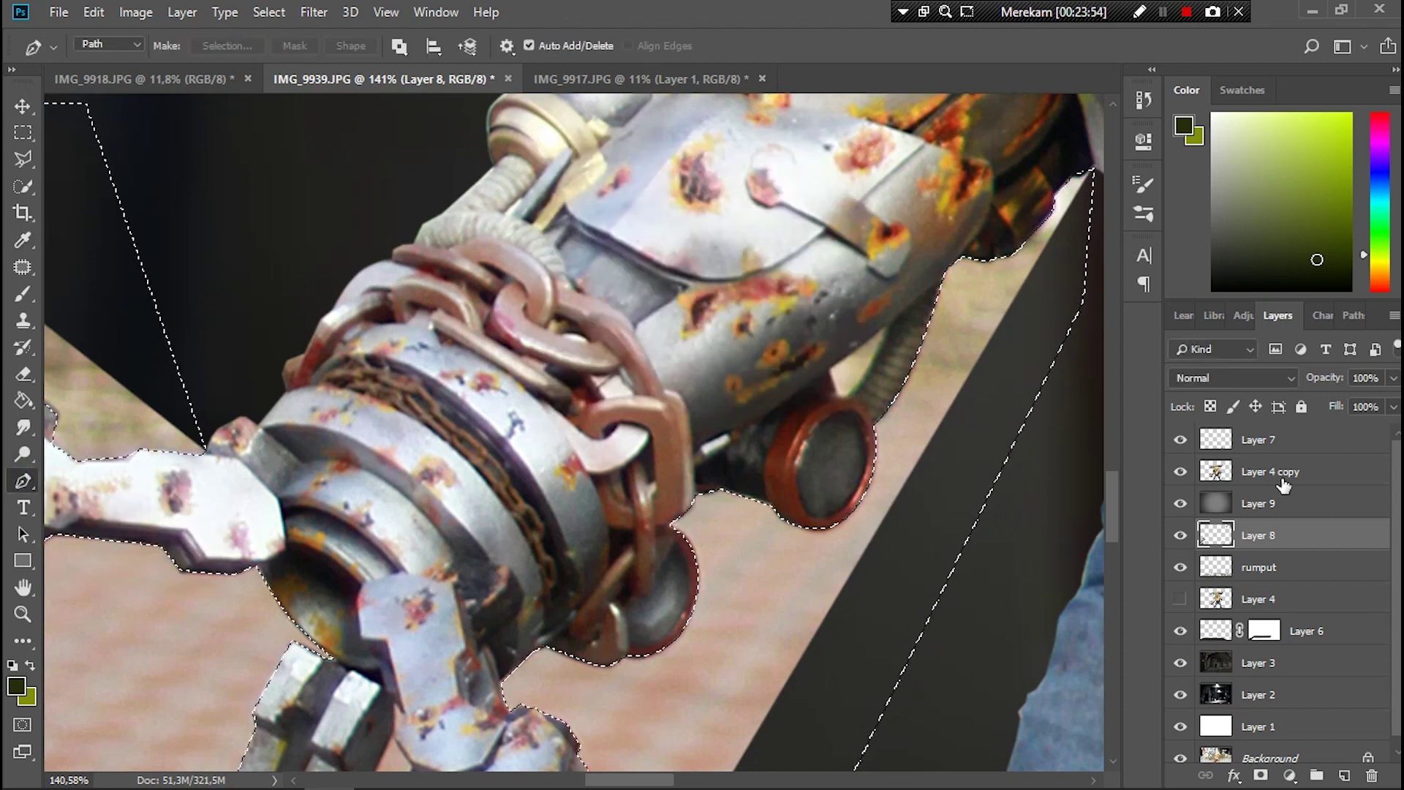
{"action": "left_click", "coordinate": [1280, 471]}
{"action": "key", "text": "ctrl+d"}
Step: Outline the pink gap near the arm and convert it into a selection
{"action": "left_click", "coordinate": [830, 366]}
{"action": "left_click", "coordinate": [837, 395]}
{"action": "left_click", "coordinate": [848, 395]}
{"action": "left_click", "coordinate": [887, 328]}
{"action": "left_click", "coordinate": [226, 45]}
{"action": "left_click", "coordinate": [809, 191]}
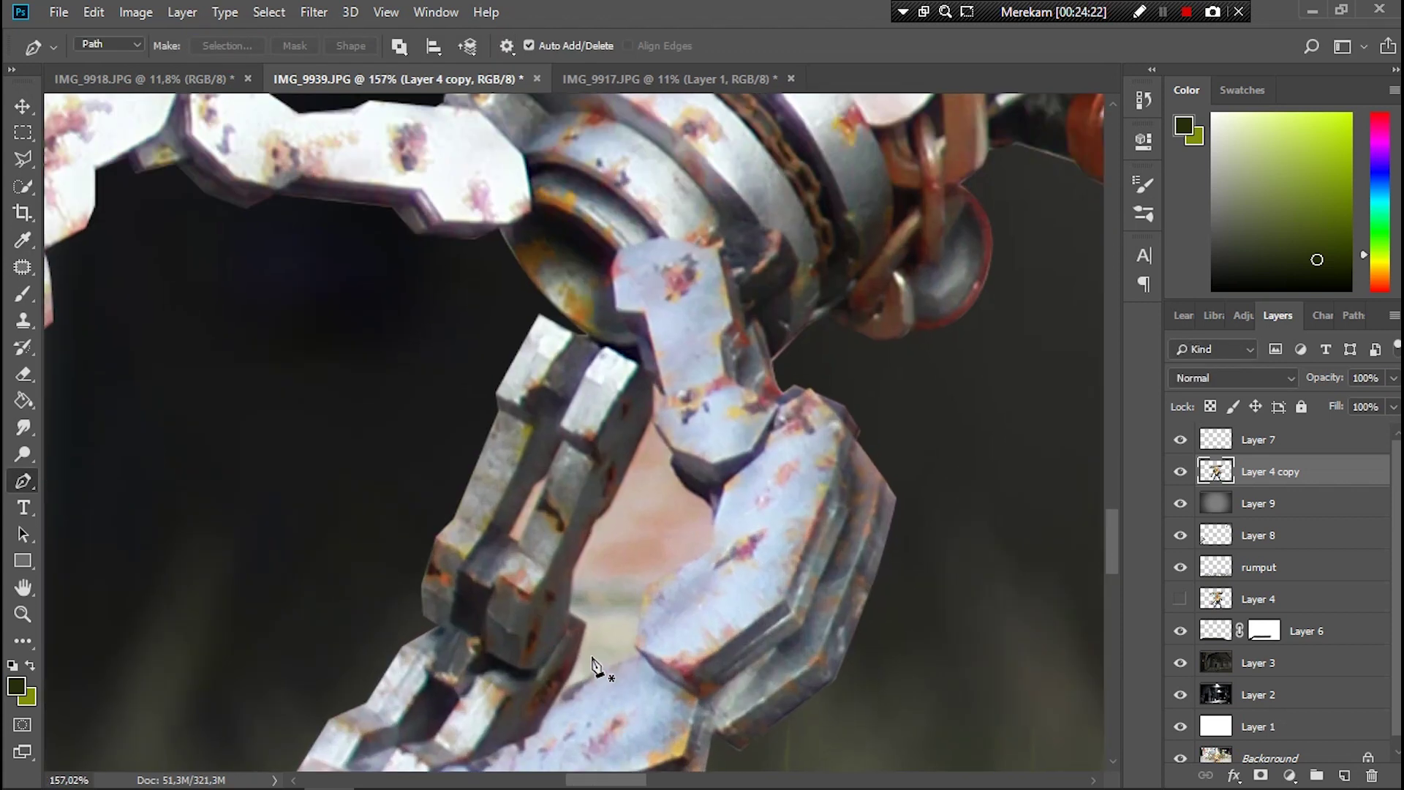
{"action": "right_click", "coordinate": [24, 374]}
{"action": "left_click", "coordinate": [80, 414]}
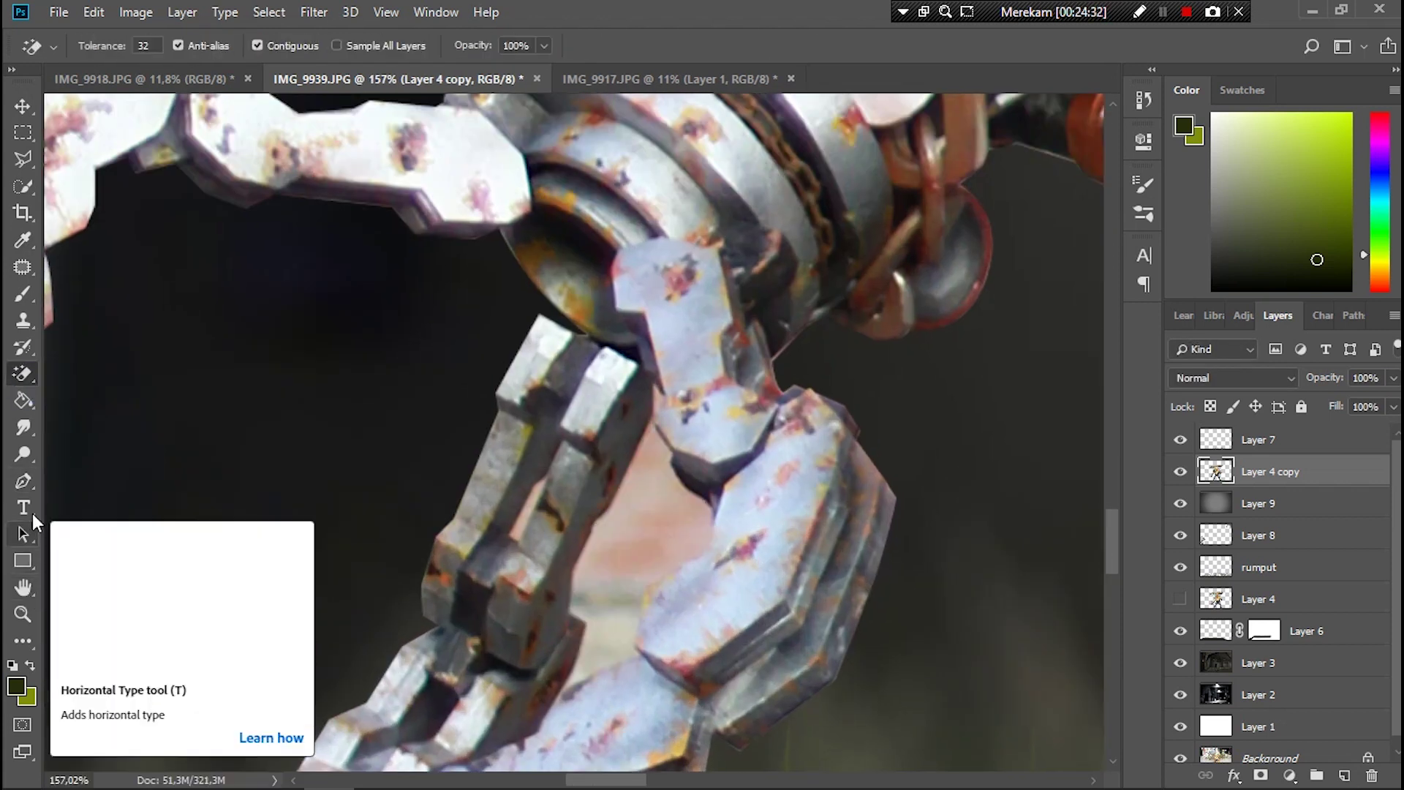
Step: Start a Pen outline of the pink gap along the left link's inner edge
{"action": "left_click", "coordinate": [25, 481]}
{"action": "left_click", "coordinate": [649, 422]}
{"action": "left_click", "coordinate": [612, 504]}
{"action": "left_click", "coordinate": [594, 520]}
{"action": "left_click", "coordinate": [570, 568]}
{"action": "left_click", "coordinate": [569, 614]}
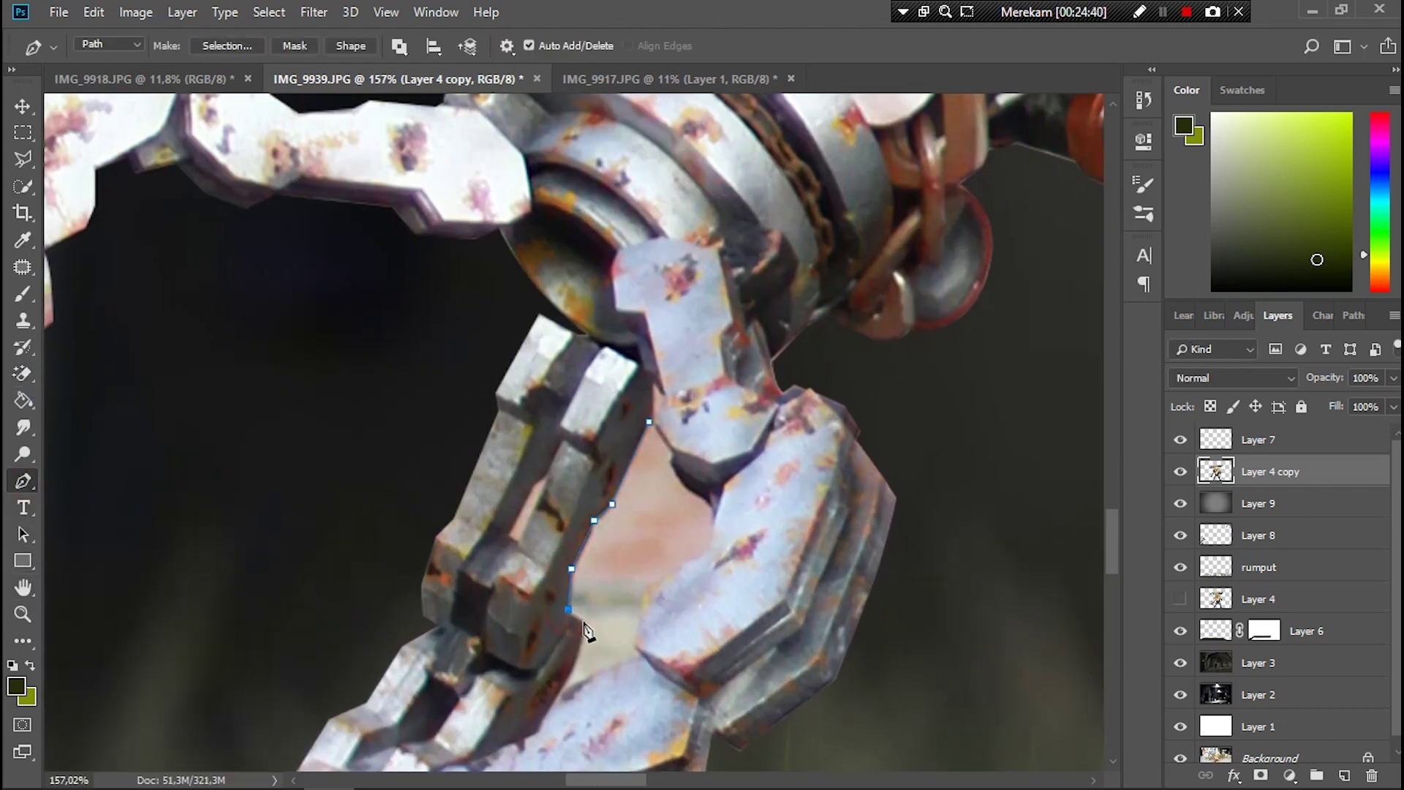
Step: Close the gap outline around the right link, select it, and delete the pink area
{"action": "left_click", "coordinate": [568, 685]}
{"action": "left_click", "coordinate": [639, 651]}
{"action": "left_click", "coordinate": [644, 587]}
{"action": "left_click", "coordinate": [707, 546]}
{"action": "left_click", "coordinate": [712, 517]}
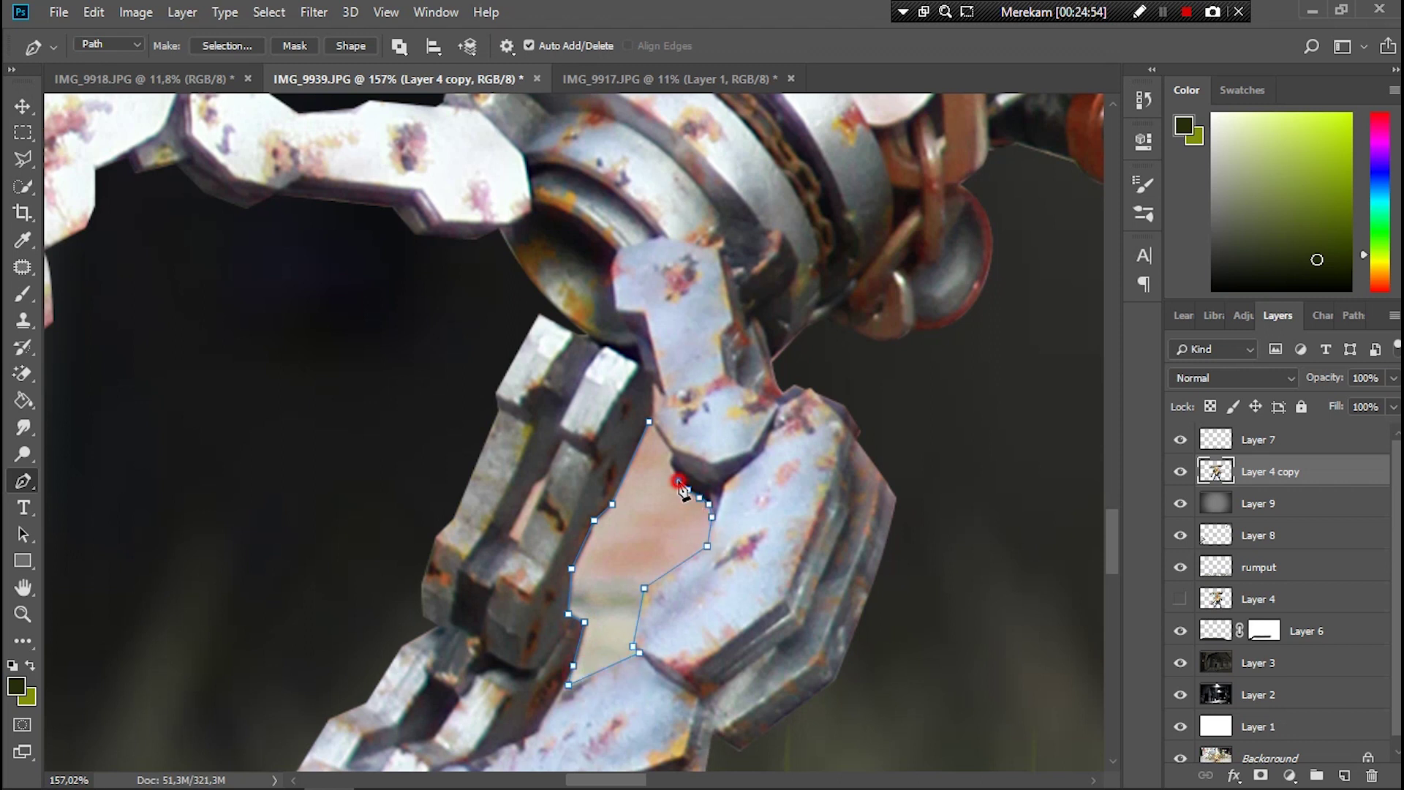
{"action": "left_click", "coordinate": [668, 462]}
{"action": "left_click", "coordinate": [649, 422]}
{"action": "key", "text": "ctrl+Return"}
{"action": "key", "text": "Delete"}
Step: Outline the small pink sliver in the left link, select it, and delete it
{"action": "left_click", "coordinate": [545, 476]}
{"action": "left_click", "coordinate": [512, 531]}
{"action": "left_click", "coordinate": [520, 542]}
{"action": "left_click", "coordinate": [534, 482]}
{"action": "scroll", "coordinate": [519, 520], "scroll_direction": "up", "scroll_amount": 5}
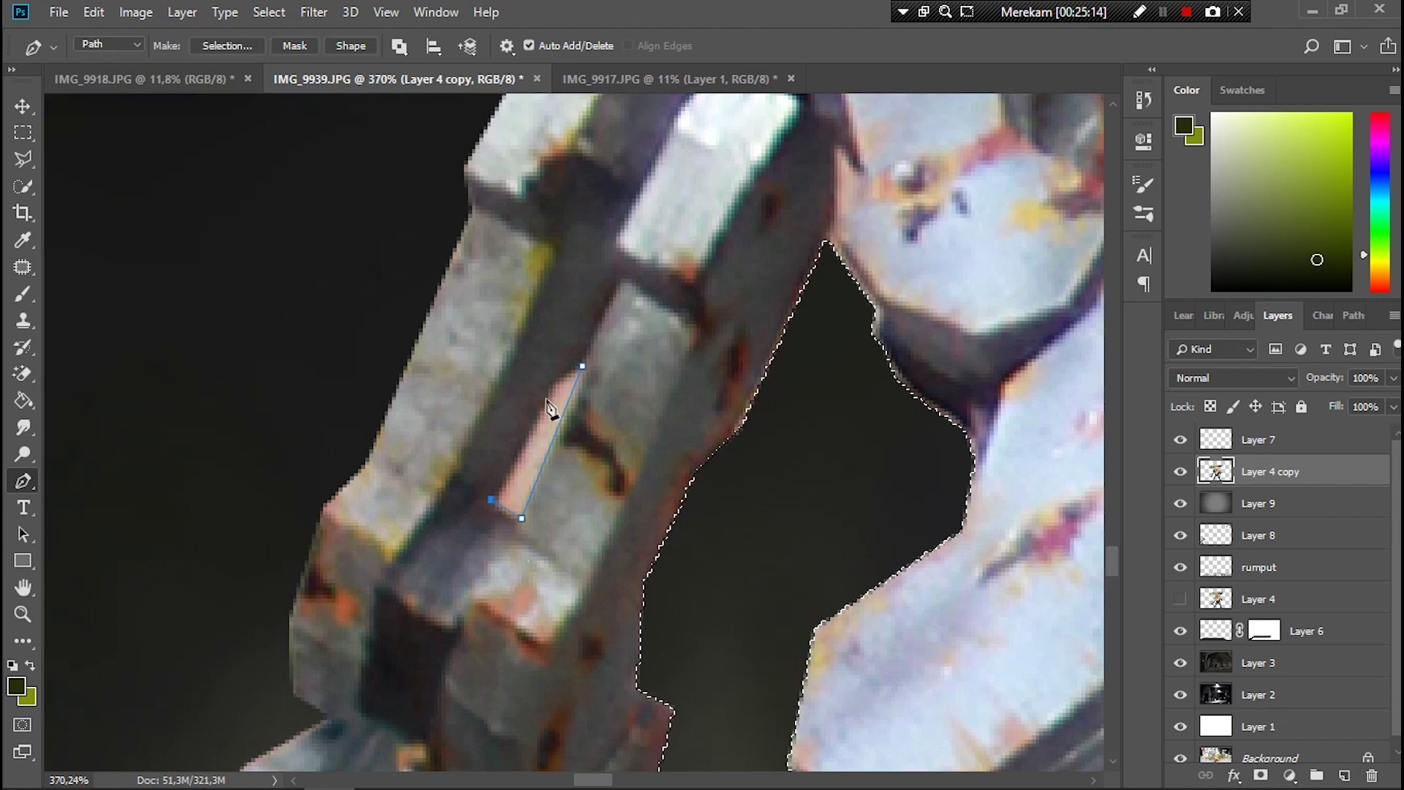
{"action": "right_click", "coordinate": [607, 437]}
{"action": "left_click", "coordinate": [643, 483]}
{"action": "left_click", "coordinate": [642, 273]}
{"action": "left_click", "coordinate": [808, 196]}
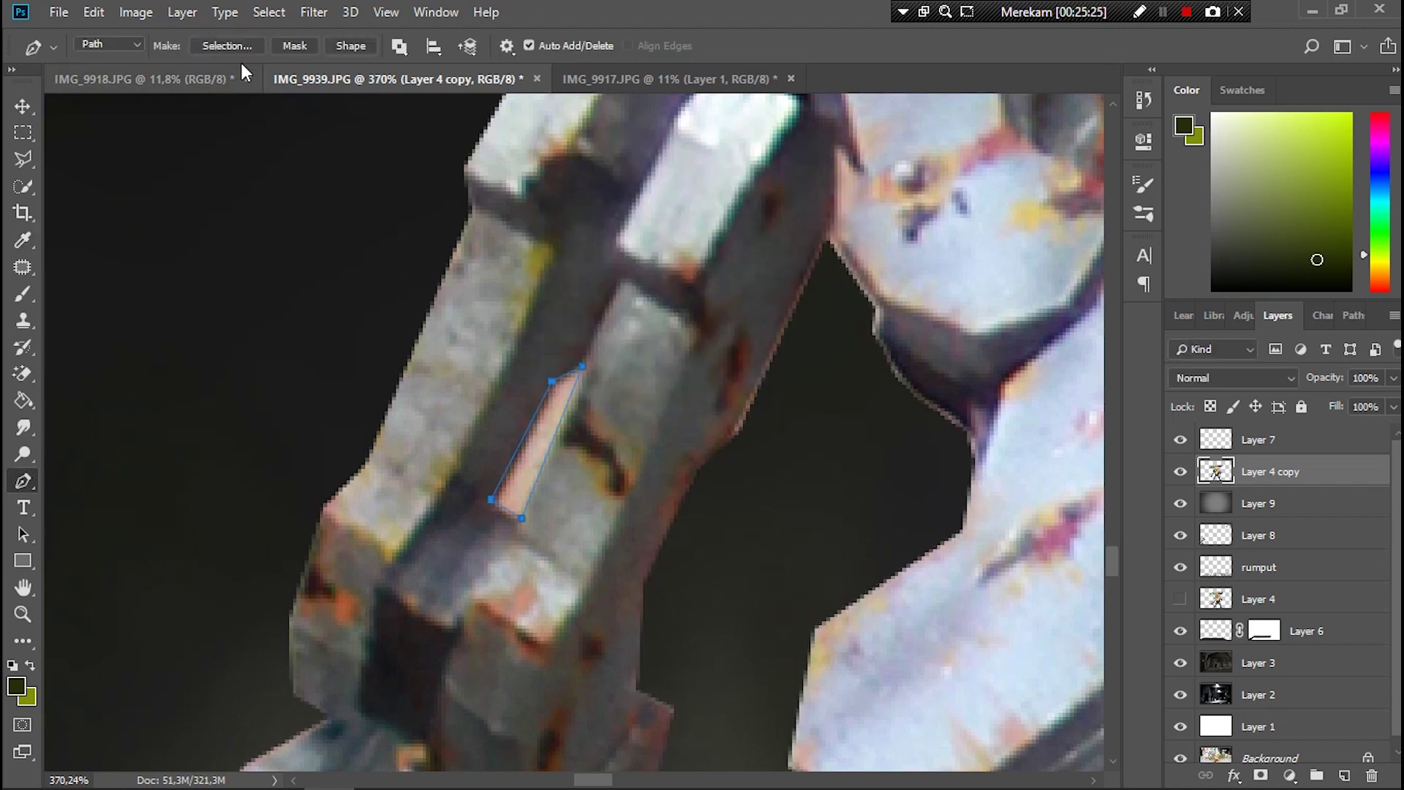
{"action": "key", "text": "Delete"}
{"action": "scroll", "coordinate": [681, 475], "scroll_direction": "down", "scroll_amount": 5}
{"action": "scroll", "coordinate": [680, 475], "scroll_direction": "down", "scroll_amount": 3}
{"action": "scroll", "coordinate": [680, 512], "scroll_direction": "down", "scroll_amount": 2}
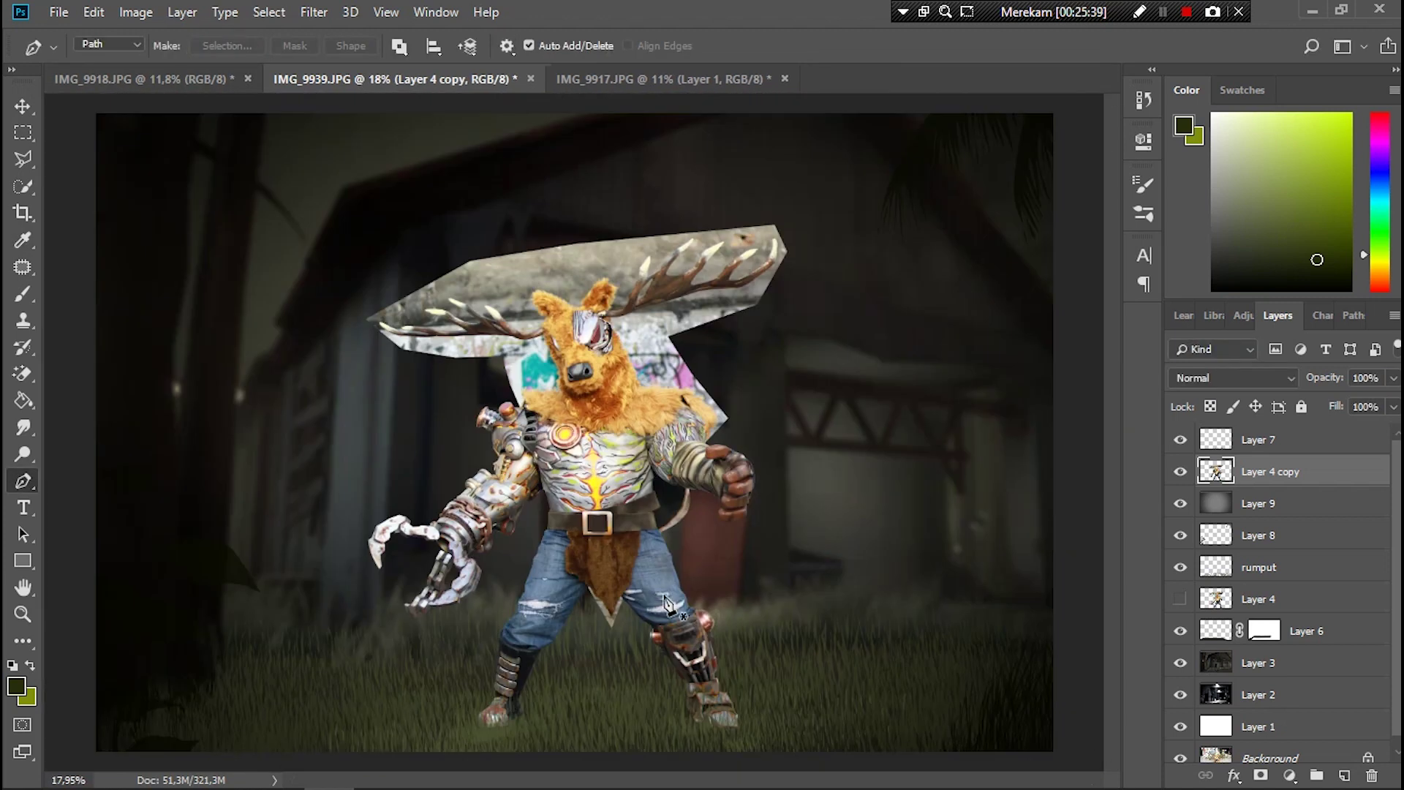
Step: Erase the light fringe along the fur flap with a shrunken Eraser
{"action": "scroll", "coordinate": [687, 626], "scroll_direction": "up", "scroll_amount": 4}
{"action": "scroll", "coordinate": [687, 625], "scroll_direction": "down", "scroll_amount": 3}
{"action": "scroll", "coordinate": [204, 595], "scroll_direction": "up", "scroll_amount": 4}
{"action": "scroll", "coordinate": [204, 595], "scroll_direction": "up", "scroll_amount": 1}
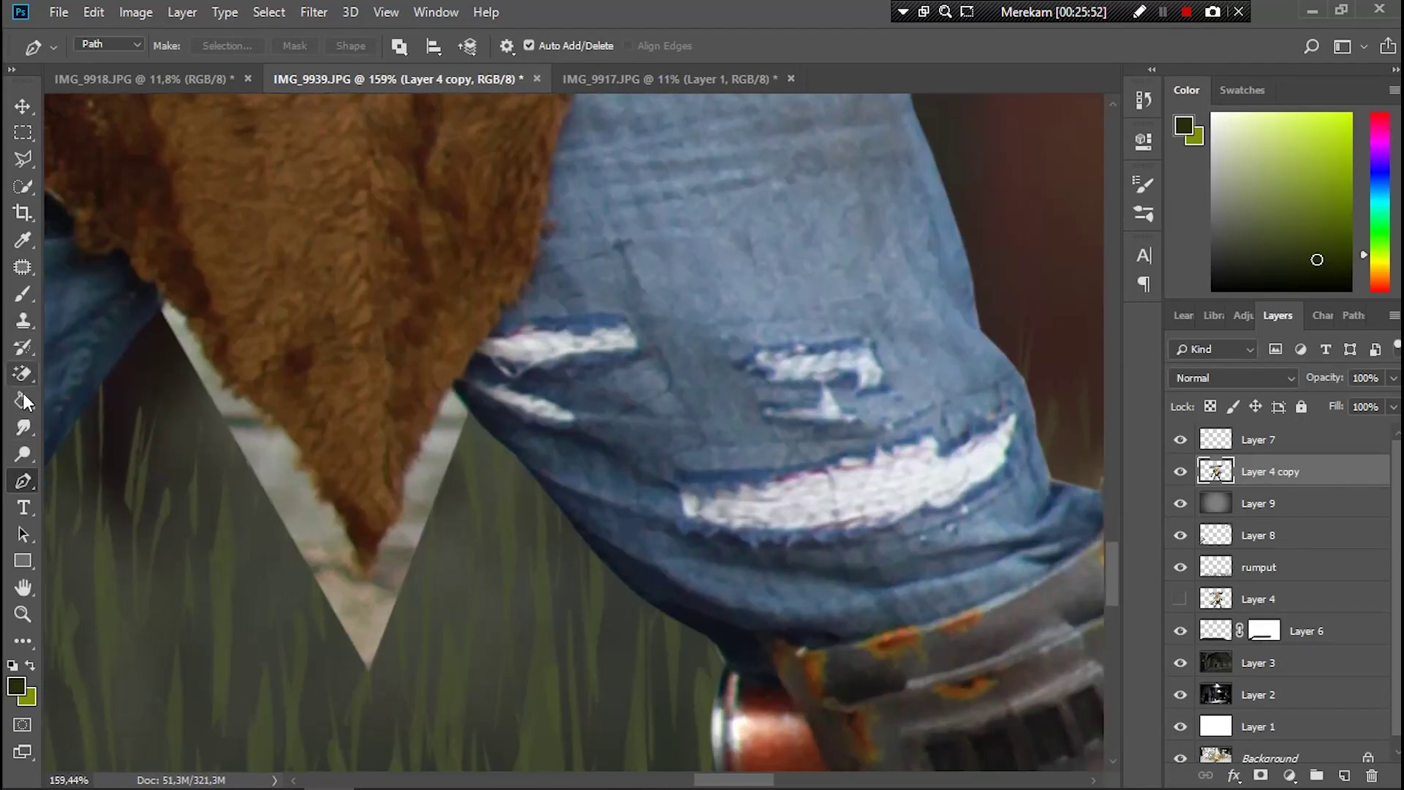
{"action": "left_click", "coordinate": [23, 376]}
{"action": "key", "text": "bracketleft"}
{"action": "key", "text": "bracketleft"}
{"action": "key", "text": "bracketleft"}
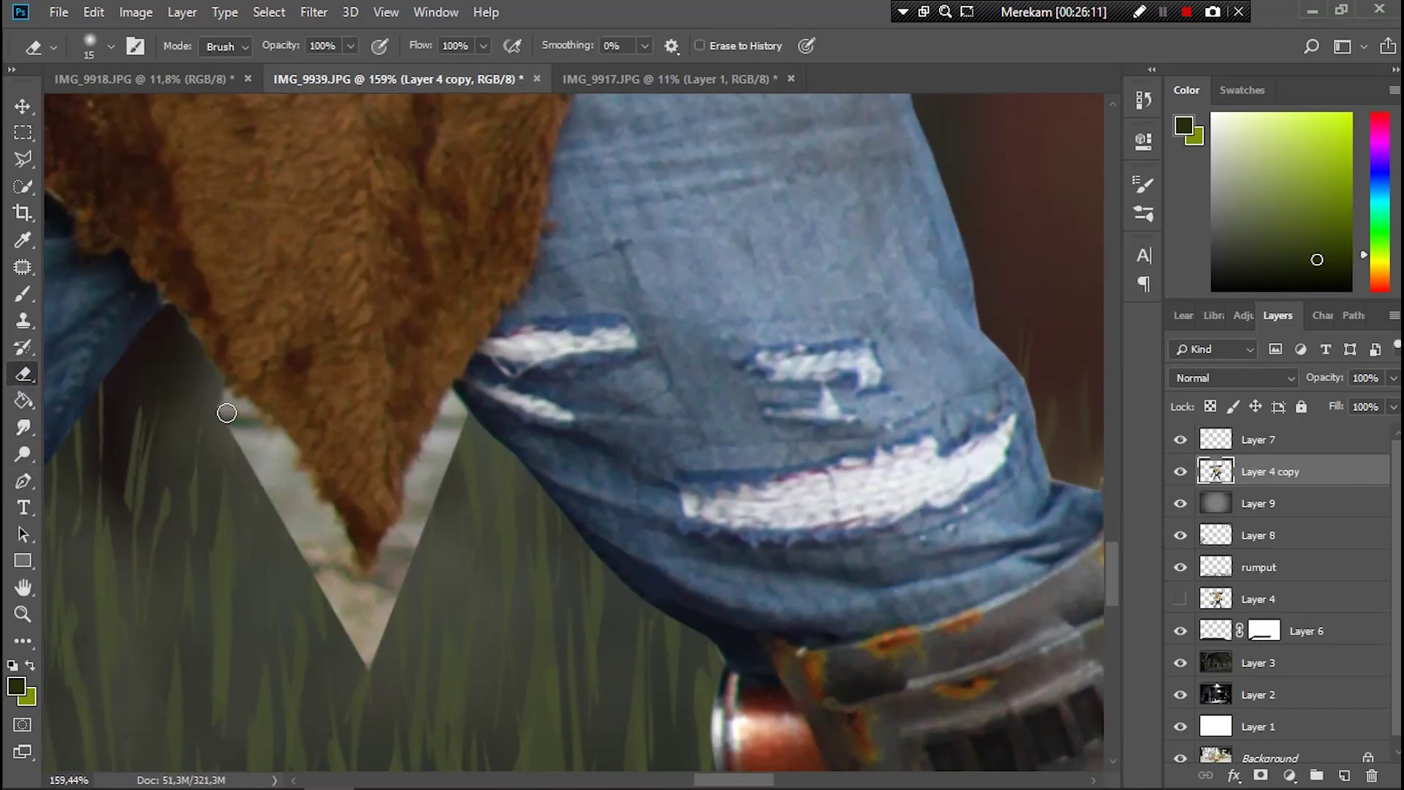
{"action": "mouse_move", "coordinate": [243, 416]}
{"action": "left_mouse_down"}
{"action": "mouse_move", "coordinate": [268, 451]}
{"action": "mouse_move", "coordinate": [270, 495]}
{"action": "left_mouse_up"}
Step: Add a layer mask to Layer 4 copy and select a soft round brush
{"action": "left_click", "coordinate": [1260, 775]}
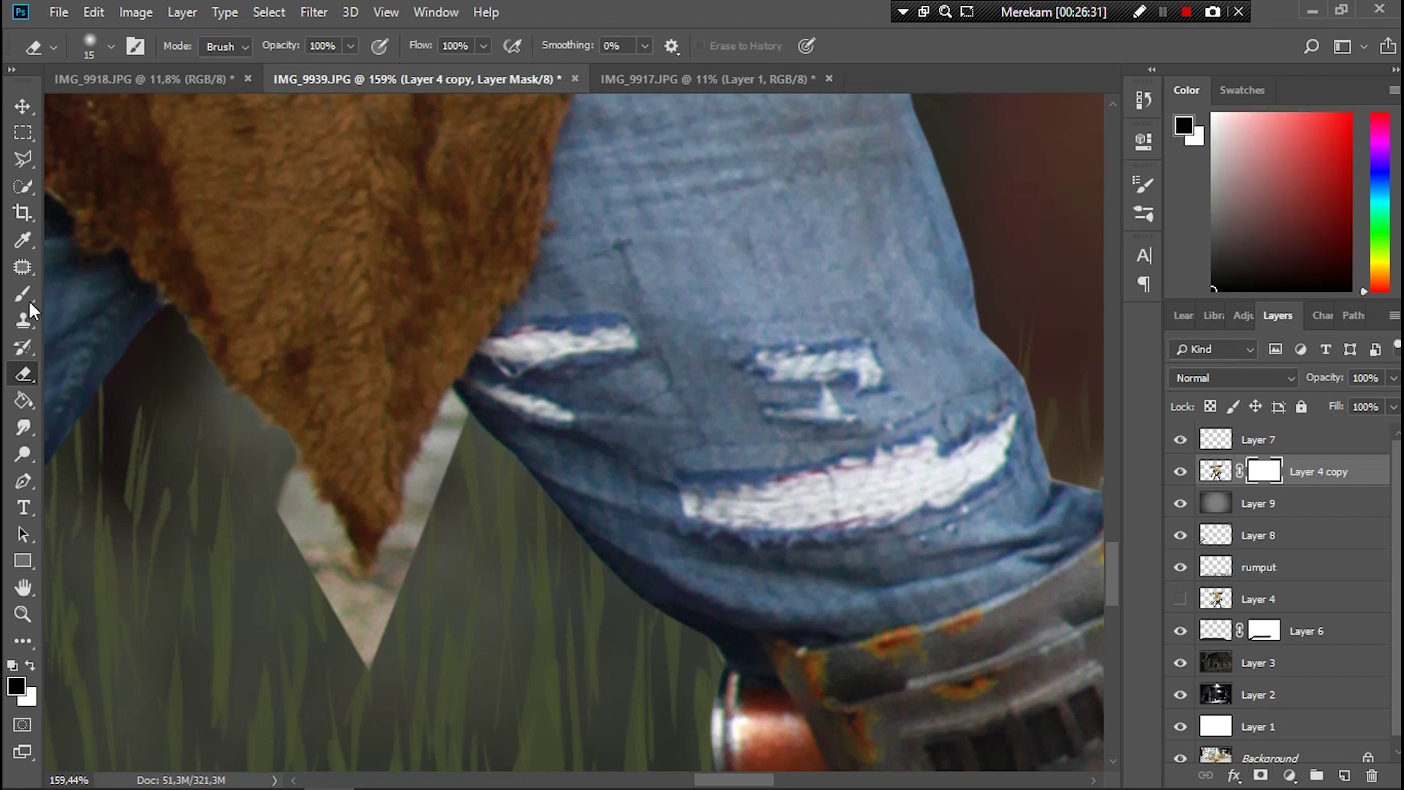
{"action": "left_click", "coordinate": [24, 294]}
{"action": "left_click", "coordinate": [111, 46]}
{"action": "left_click", "coordinate": [44, 201]}
{"action": "left_click", "coordinate": [108, 46]}
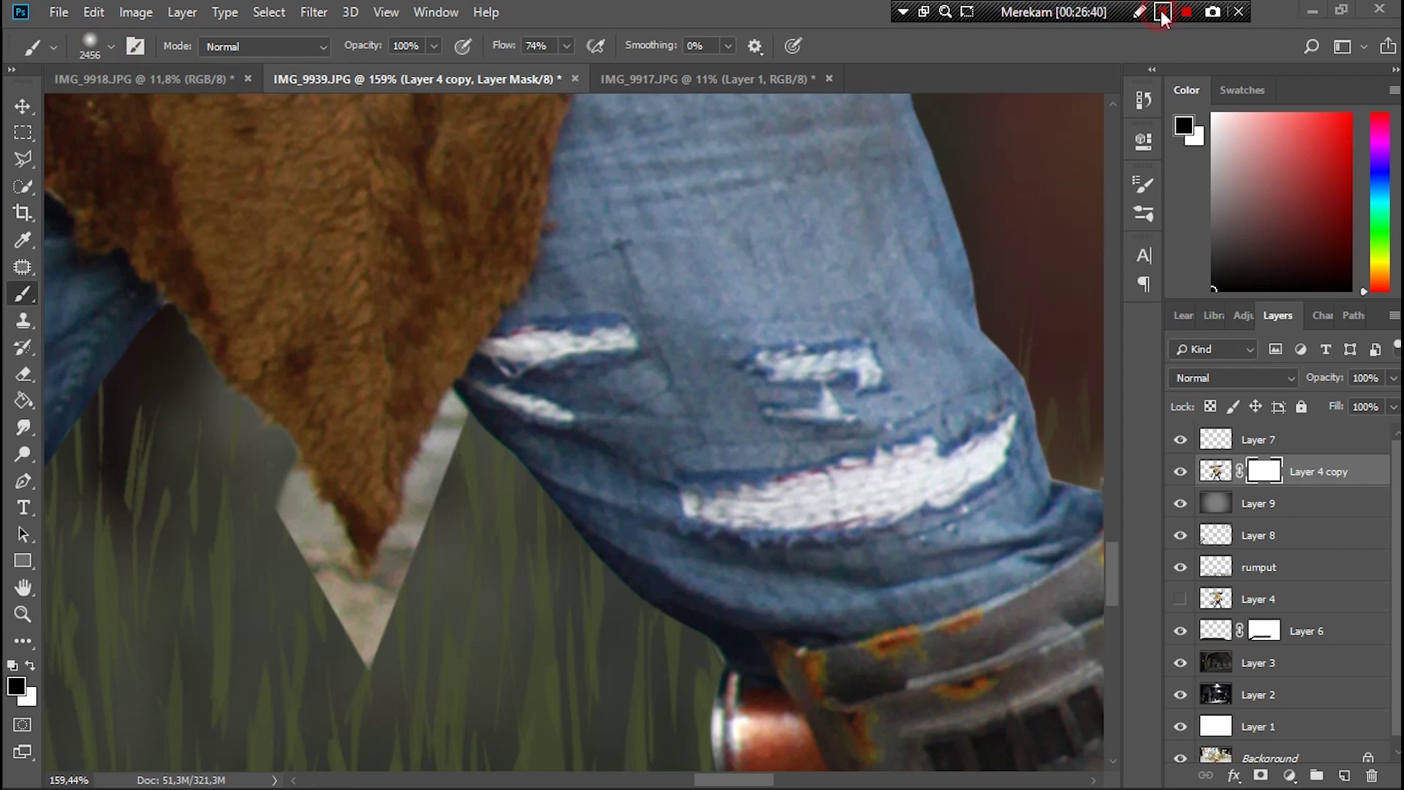
{"action": "scroll", "coordinate": [267, 521], "scroll_direction": "down", "scroll_amount": 4}
{"action": "scroll", "coordinate": [220, 476], "scroll_direction": "down", "scroll_amount": 2}
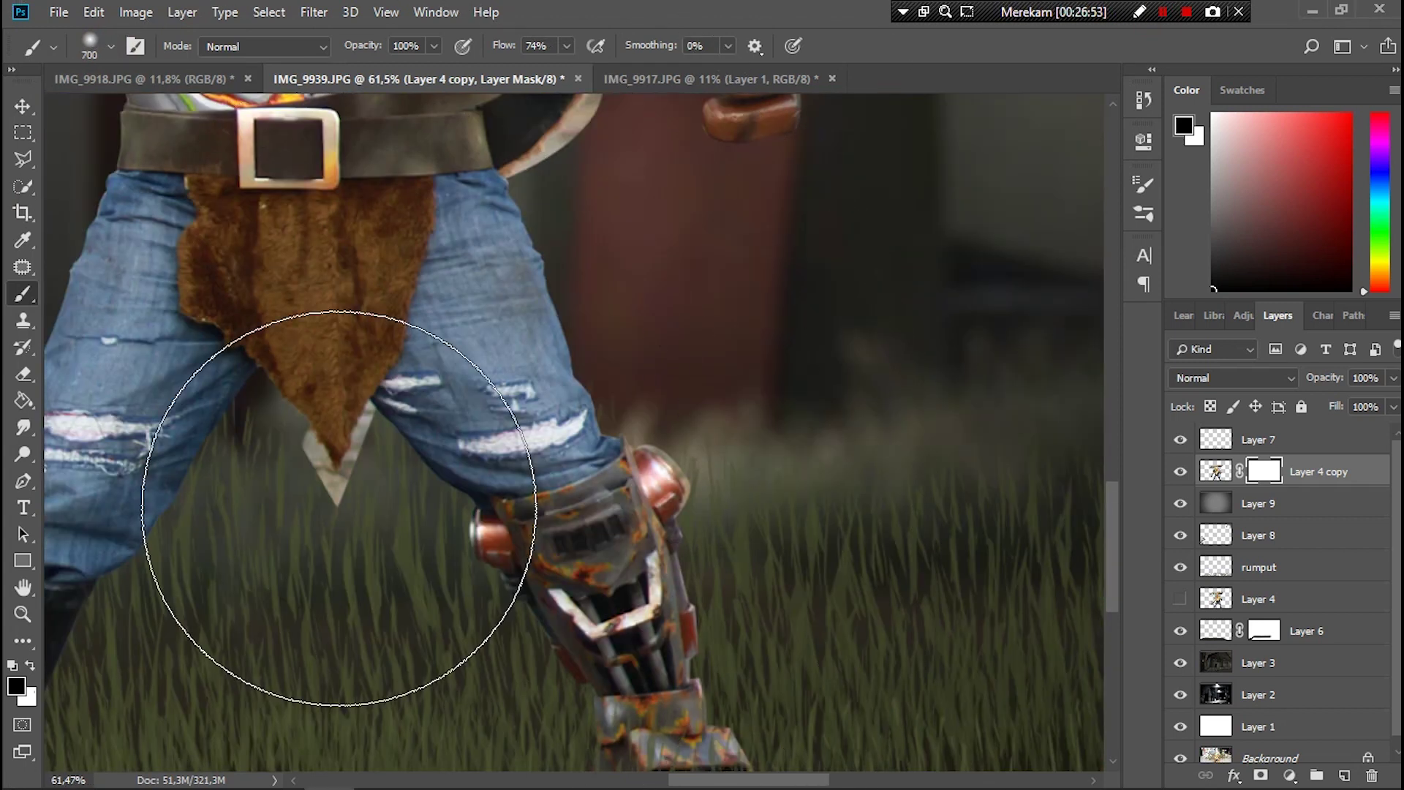
Step: Mask out the pale strip along the fur flap edge with a small black brush
{"action": "scroll", "coordinate": [249, 422], "scroll_direction": "up", "scroll_amount": 5}
{"action": "scroll", "coordinate": [247, 422], "scroll_direction": "up", "scroll_amount": 3}
{"action": "key", "text": "bracketleft"}
{"action": "key", "text": "bracketleft"}
{"action": "mouse_move", "coordinate": [278, 387]}
{"action": "left_mouse_down"}
{"action": "mouse_move", "coordinate": [297, 326]}
{"action": "mouse_move", "coordinate": [324, 366]}
{"action": "mouse_move", "coordinate": [320, 329]}
{"action": "mouse_move", "coordinate": [313, 454]}
{"action": "mouse_move", "coordinate": [363, 401]}
{"action": "mouse_move", "coordinate": [364, 519]}
{"action": "mouse_move", "coordinate": [417, 511]}
{"action": "mouse_move", "coordinate": [448, 416]}
{"action": "mouse_move", "coordinate": [520, 288]}
{"action": "mouse_move", "coordinate": [473, 364]}
{"action": "mouse_move", "coordinate": [495, 273]}
{"action": "mouse_move", "coordinate": [523, 242]}
{"action": "left_mouse_up"}
{"action": "key", "text": "bracketleft"}
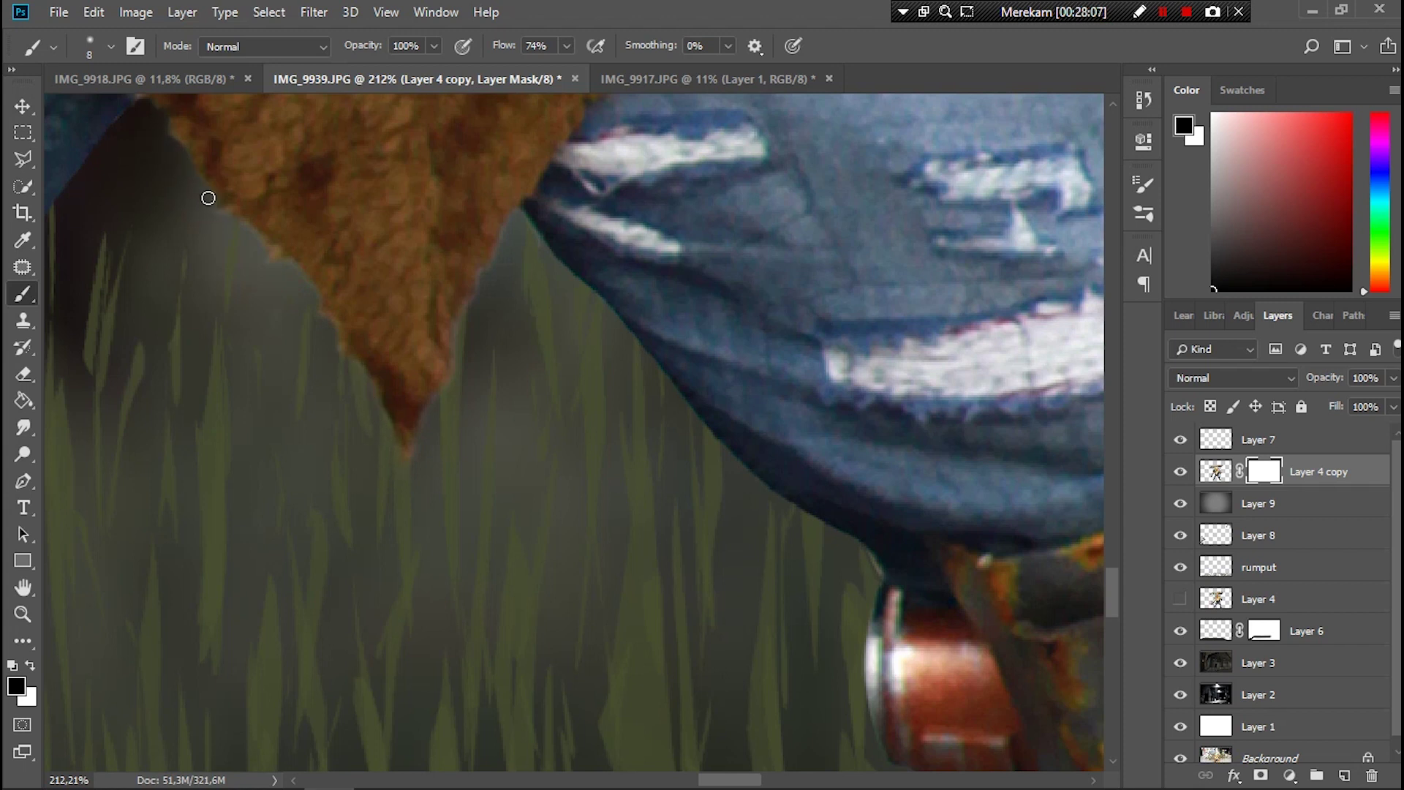
Step: Mask out the light band along the curved shield edge behind the belt
{"action": "scroll", "coordinate": [392, 353], "scroll_direction": "down", "scroll_amount": 5}
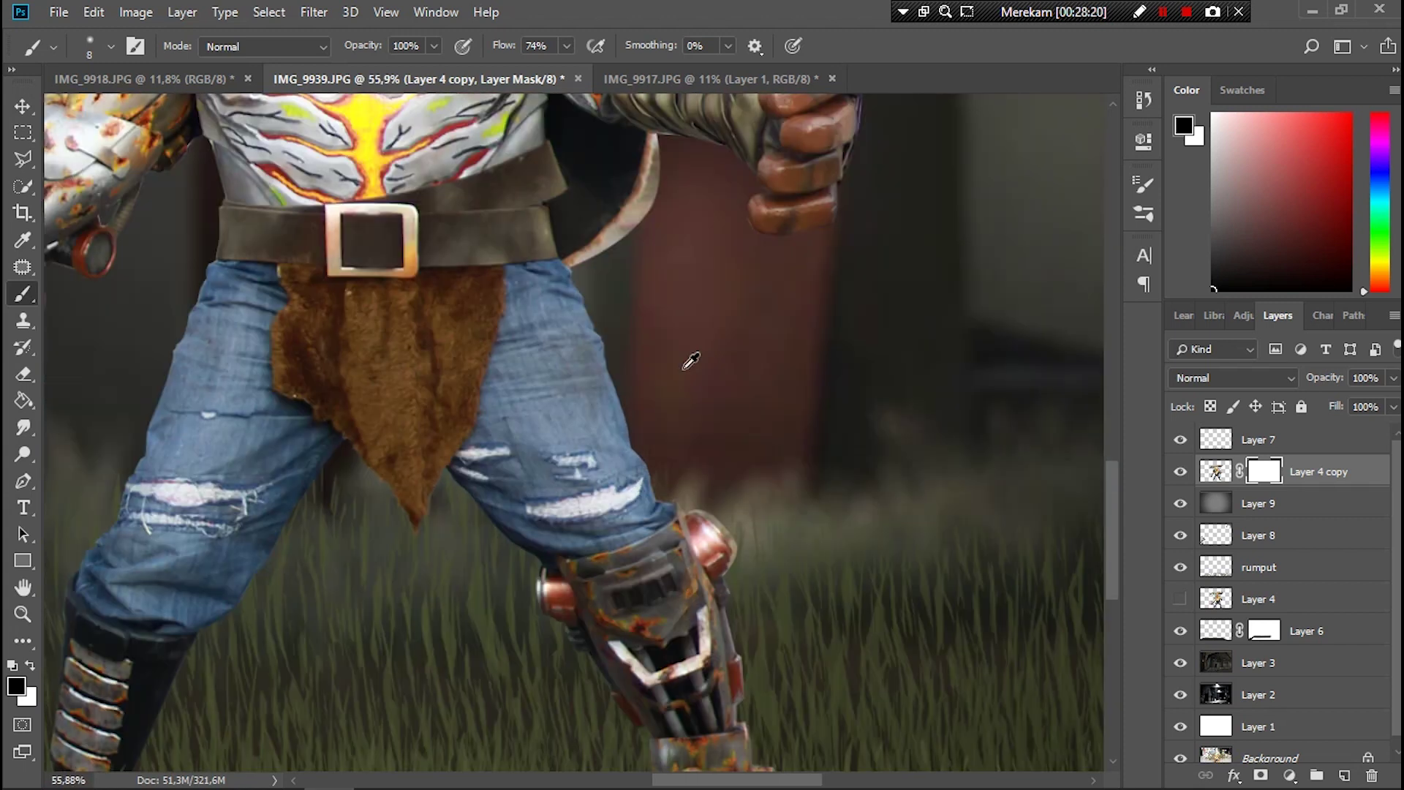
{"action": "scroll", "coordinate": [627, 204], "scroll_direction": "up", "scroll_amount": 5}
{"action": "key", "text": "bracketright"}
{"action": "key", "text": "bracketright"}
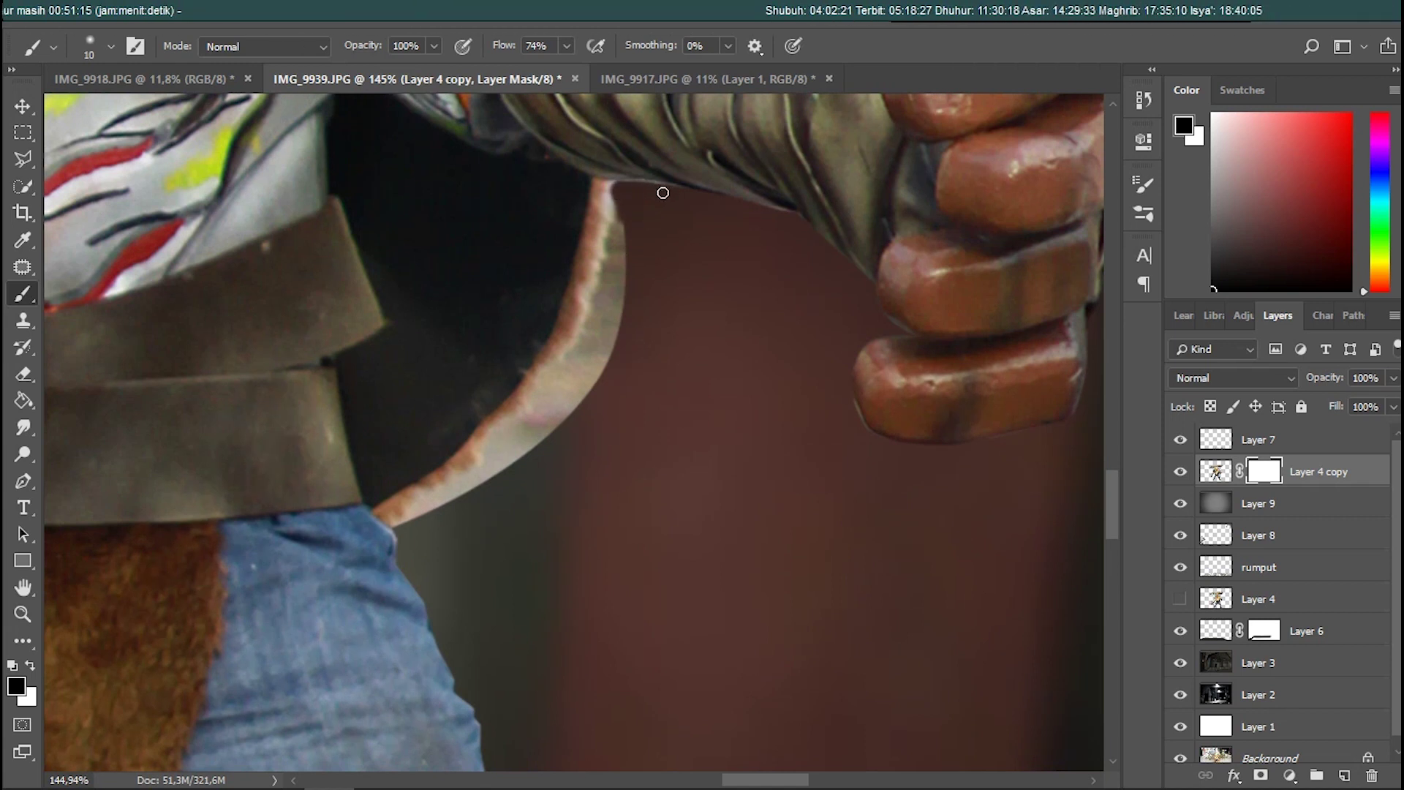
{"action": "key", "text": "bracketright"}
{"action": "key", "text": "bracketright"}
{"action": "left_click_drag", "start_coordinate": [618, 278], "coordinate": [538, 454]}
{"action": "mouse_move", "coordinate": [624, 336]}
{"action": "left_mouse_down"}
{"action": "mouse_move", "coordinate": [415, 529]}
{"action": "mouse_move", "coordinate": [542, 424]}
{"action": "left_mouse_up"}
{"action": "key", "text": "bracketleft"}
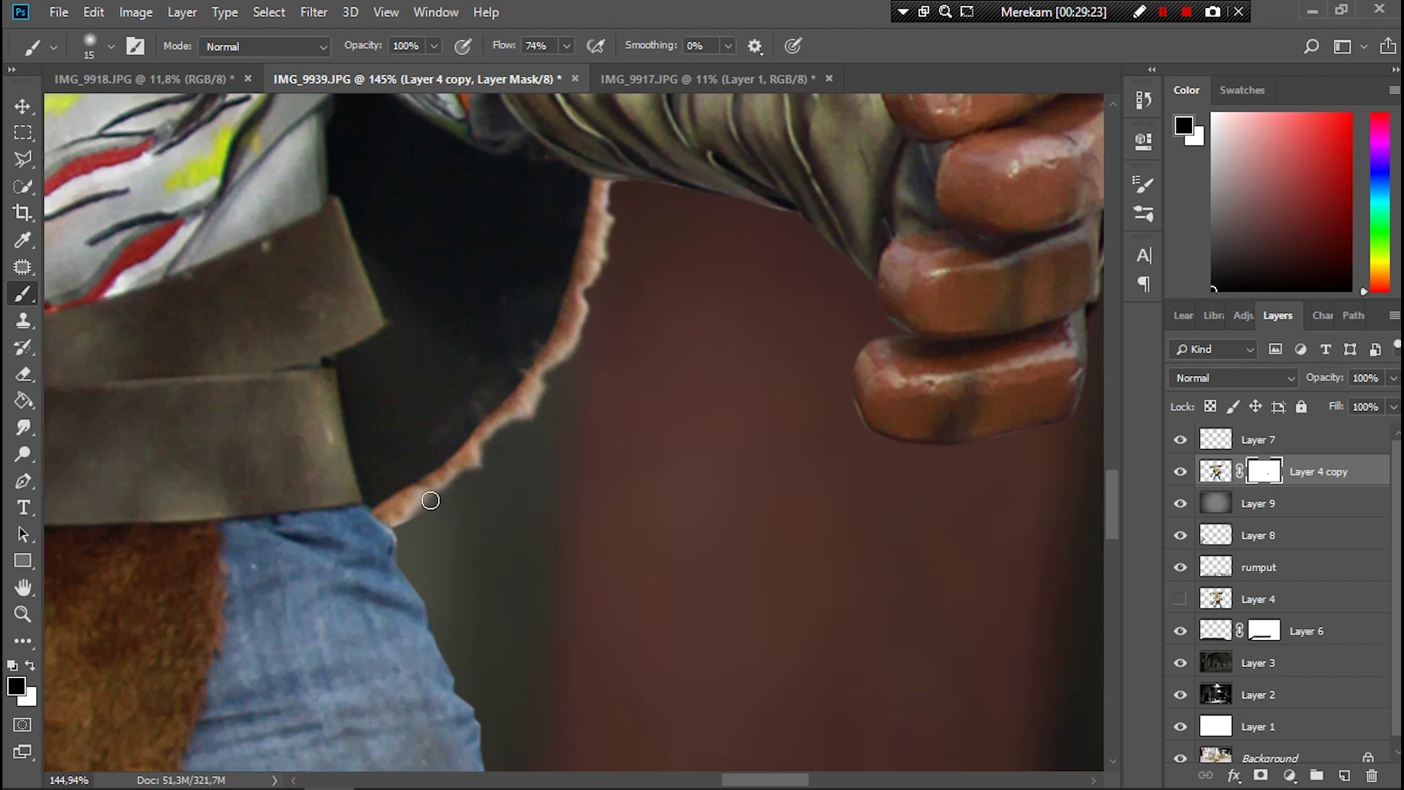
{"action": "scroll", "coordinate": [542, 389], "scroll_direction": "down", "scroll_amount": 3}
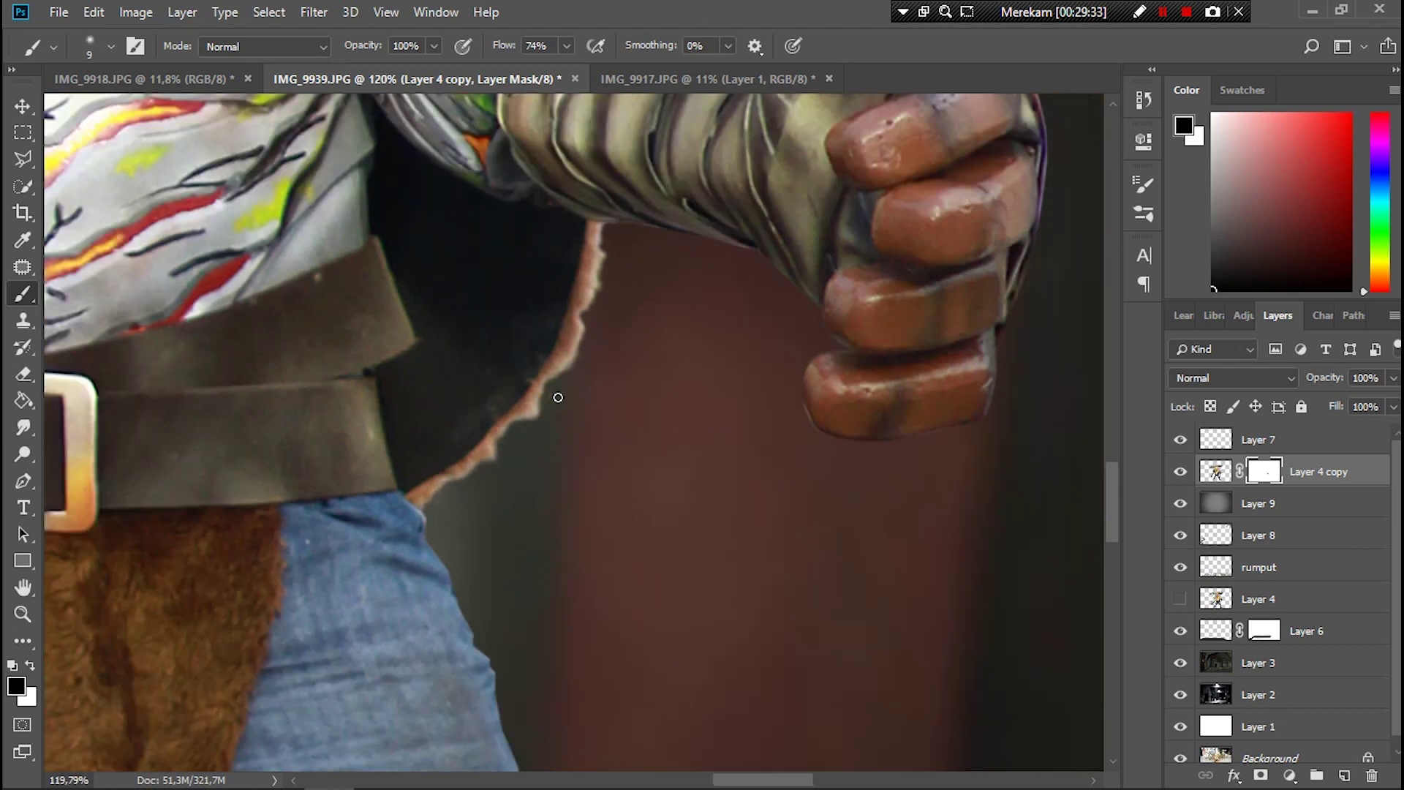
{"action": "scroll", "coordinate": [558, 410], "scroll_direction": "down", "scroll_amount": 3}
{"action": "scroll", "coordinate": [549, 429], "scroll_direction": "down", "scroll_amount": 3}
{"action": "scroll", "coordinate": [486, 517], "scroll_direction": "down", "scroll_amount": 2}
{"action": "scroll", "coordinate": [486, 517], "scroll_direction": "up", "scroll_amount": 3}
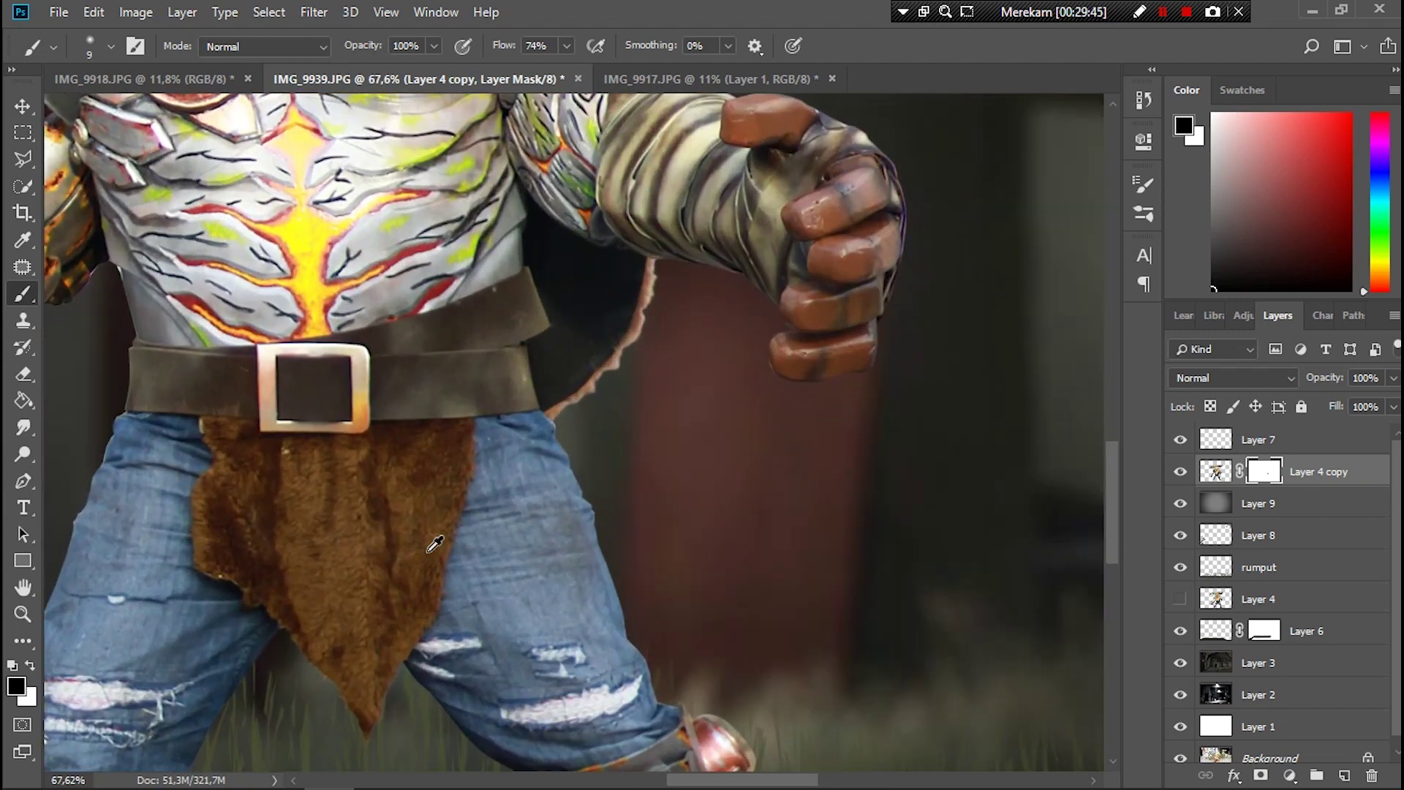
{"action": "scroll", "coordinate": [512, 498], "scroll_direction": "down", "scroll_amount": 2}
{"action": "scroll", "coordinate": [548, 468], "scroll_direction": "up", "scroll_amount": 3}
{"action": "scroll", "coordinate": [573, 445], "scroll_direction": "up", "scroll_amount": 2}
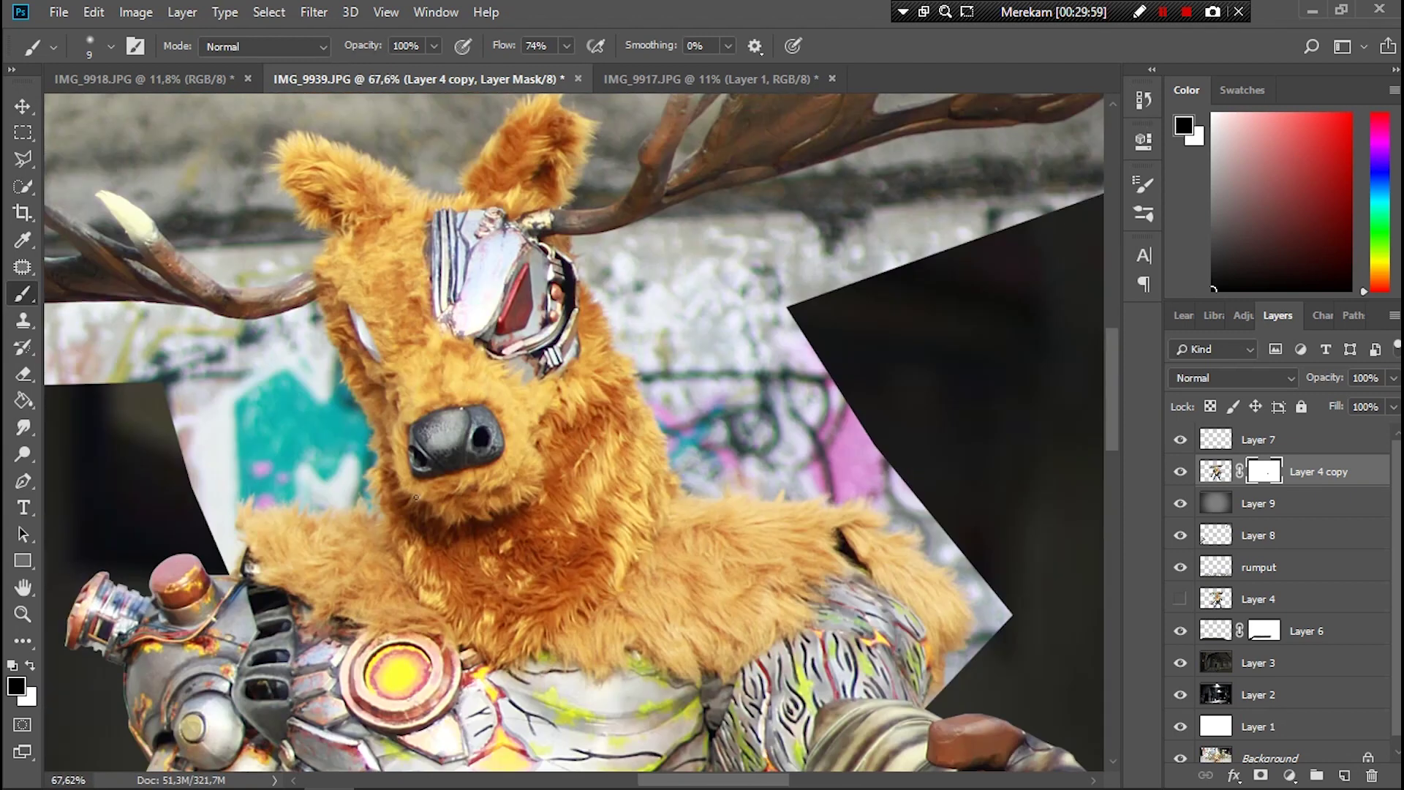
{"action": "scroll", "coordinate": [658, 322], "scroll_direction": "up", "scroll_amount": 2}
{"action": "scroll", "coordinate": [511, 226], "scroll_direction": "down", "scroll_amount": 1}
{"action": "key", "text": "bracketright"}
{"action": "scroll", "coordinate": [587, 329], "scroll_direction": "down", "scroll_amount": 1}
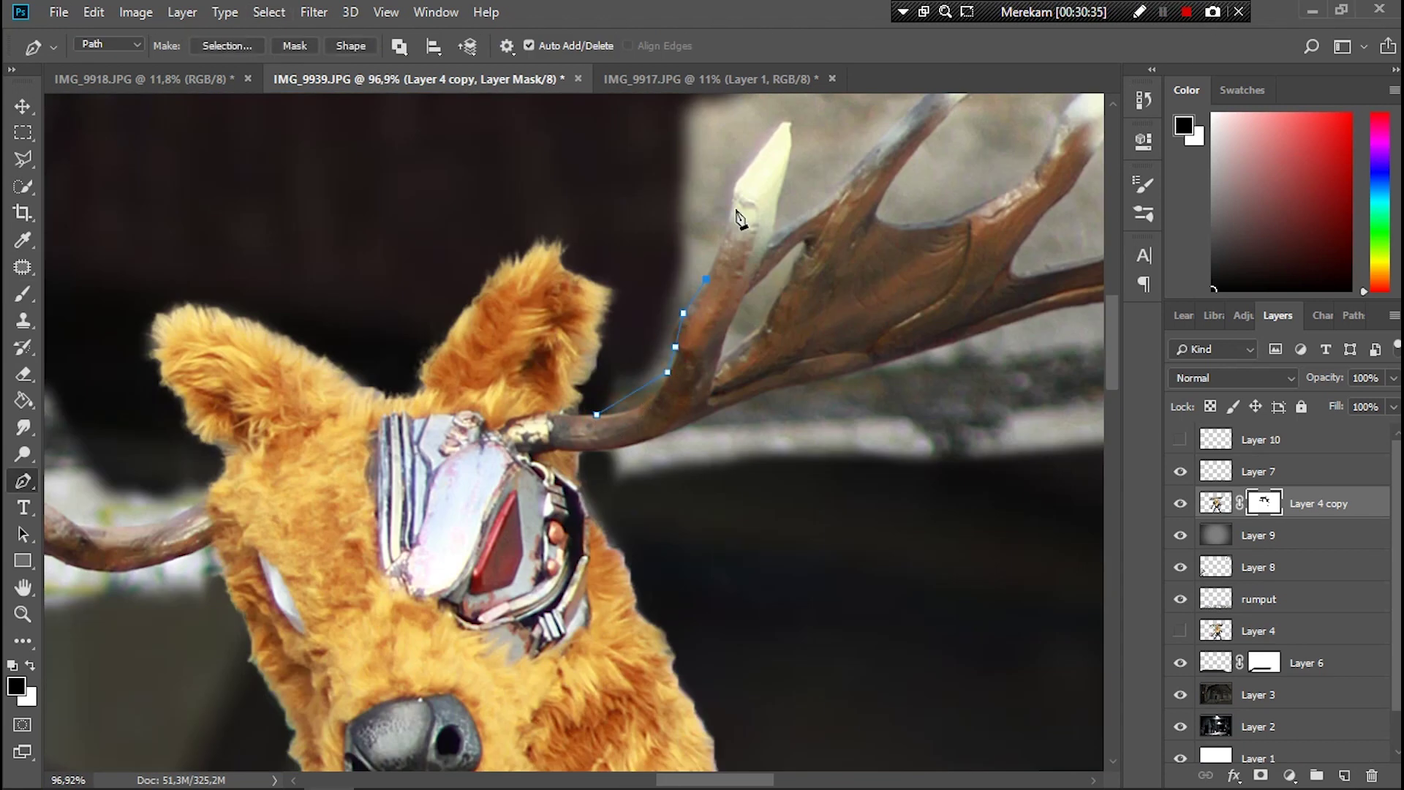
Step: Trace the Pen path up the first antler tine, around its tip and down its lower edge
{"action": "left_click", "coordinate": [785, 123]}
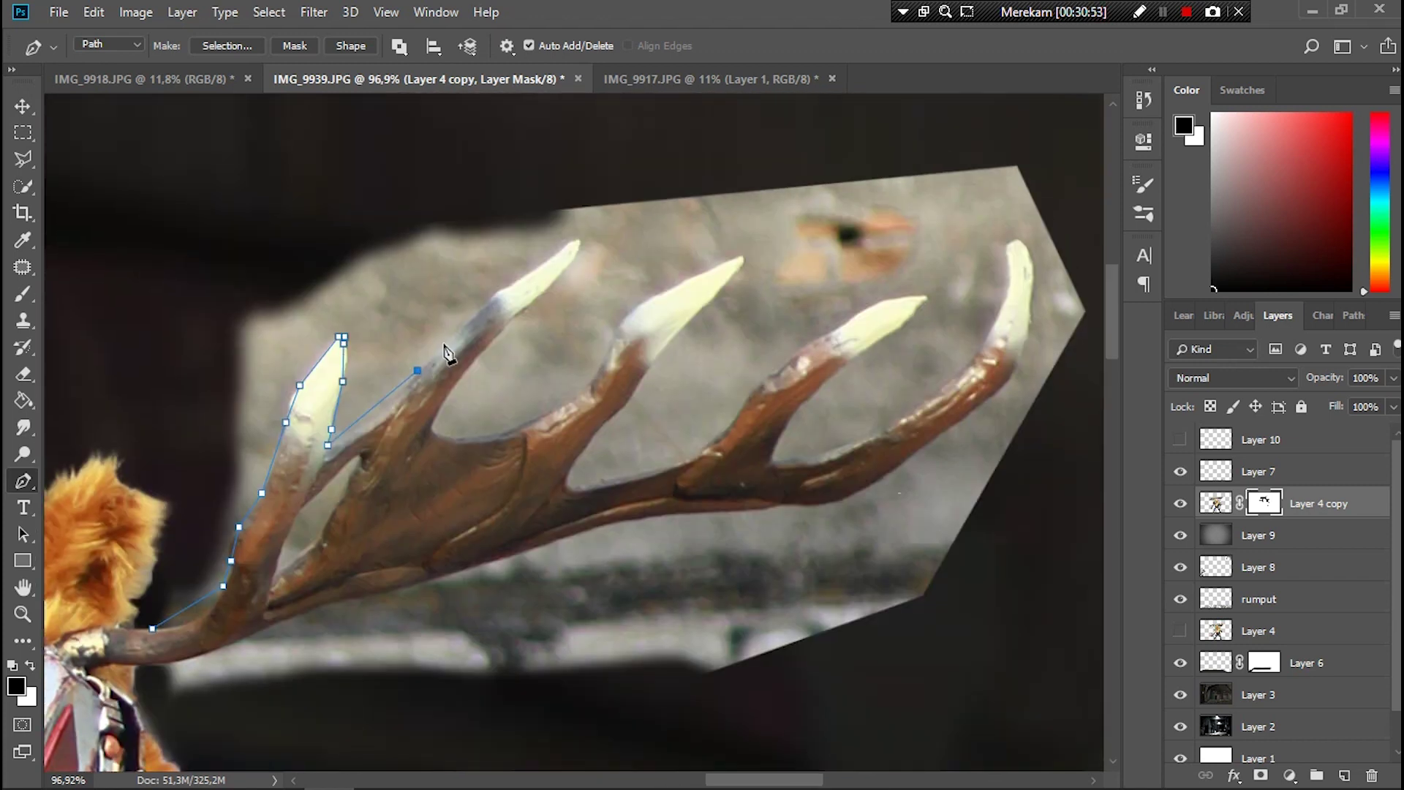
{"action": "left_click", "coordinate": [508, 287]}
{"action": "left_click", "coordinate": [570, 242]}
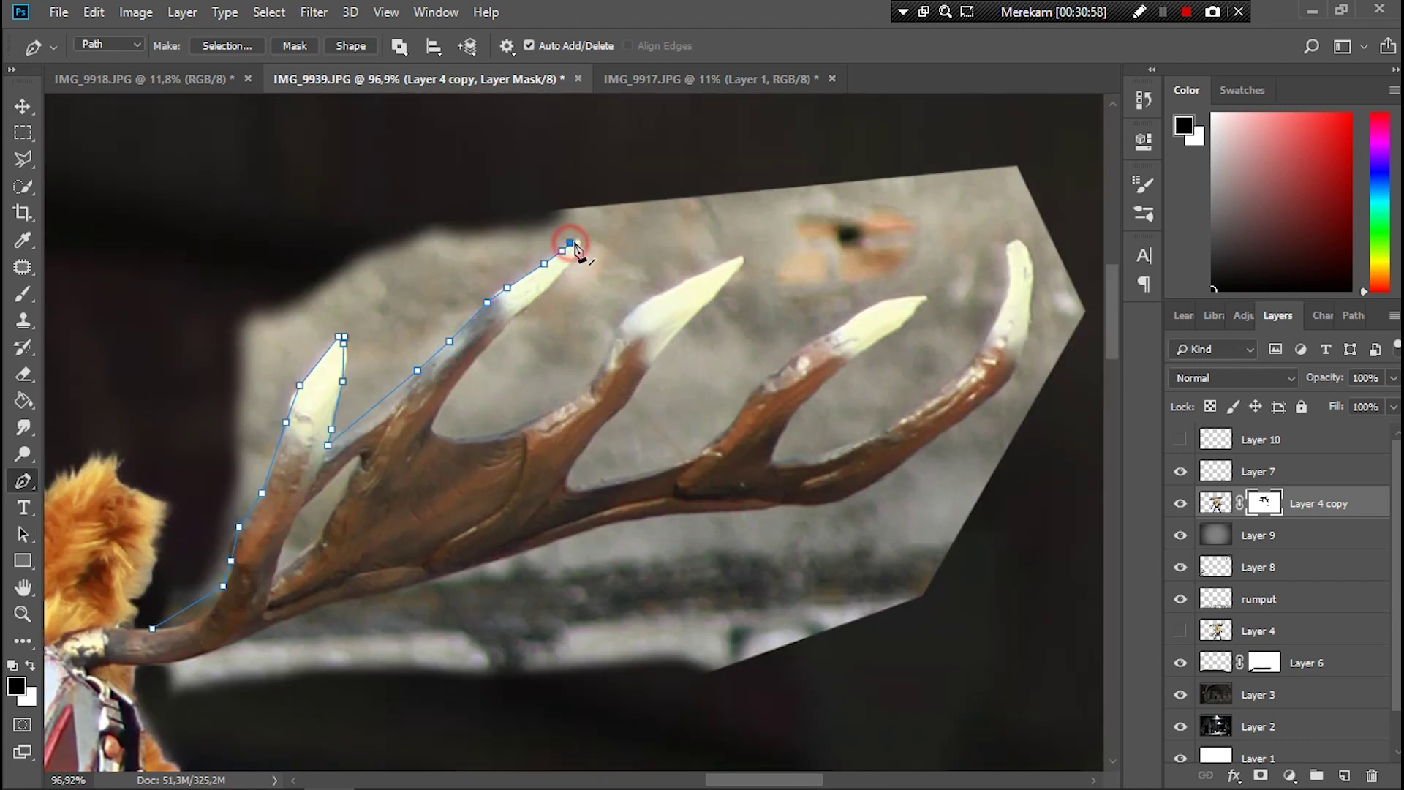
{"action": "left_click", "coordinate": [553, 275]}
{"action": "left_click", "coordinate": [535, 292]}
{"action": "left_click", "coordinate": [513, 314]}
{"action": "left_click", "coordinate": [490, 342]}
{"action": "left_click", "coordinate": [441, 398]}
Step: Continue the path between the tines, up the second tine and around the third tine's tip
{"action": "left_click", "coordinate": [449, 436]}
{"action": "left_click", "coordinate": [498, 433]}
{"action": "left_click", "coordinate": [563, 407]}
{"action": "left_click", "coordinate": [584, 393]}
{"action": "left_click", "coordinate": [607, 360]}
{"action": "left_click", "coordinate": [650, 300]}
{"action": "left_click", "coordinate": [681, 283]}
{"action": "left_click", "coordinate": [725, 261]}
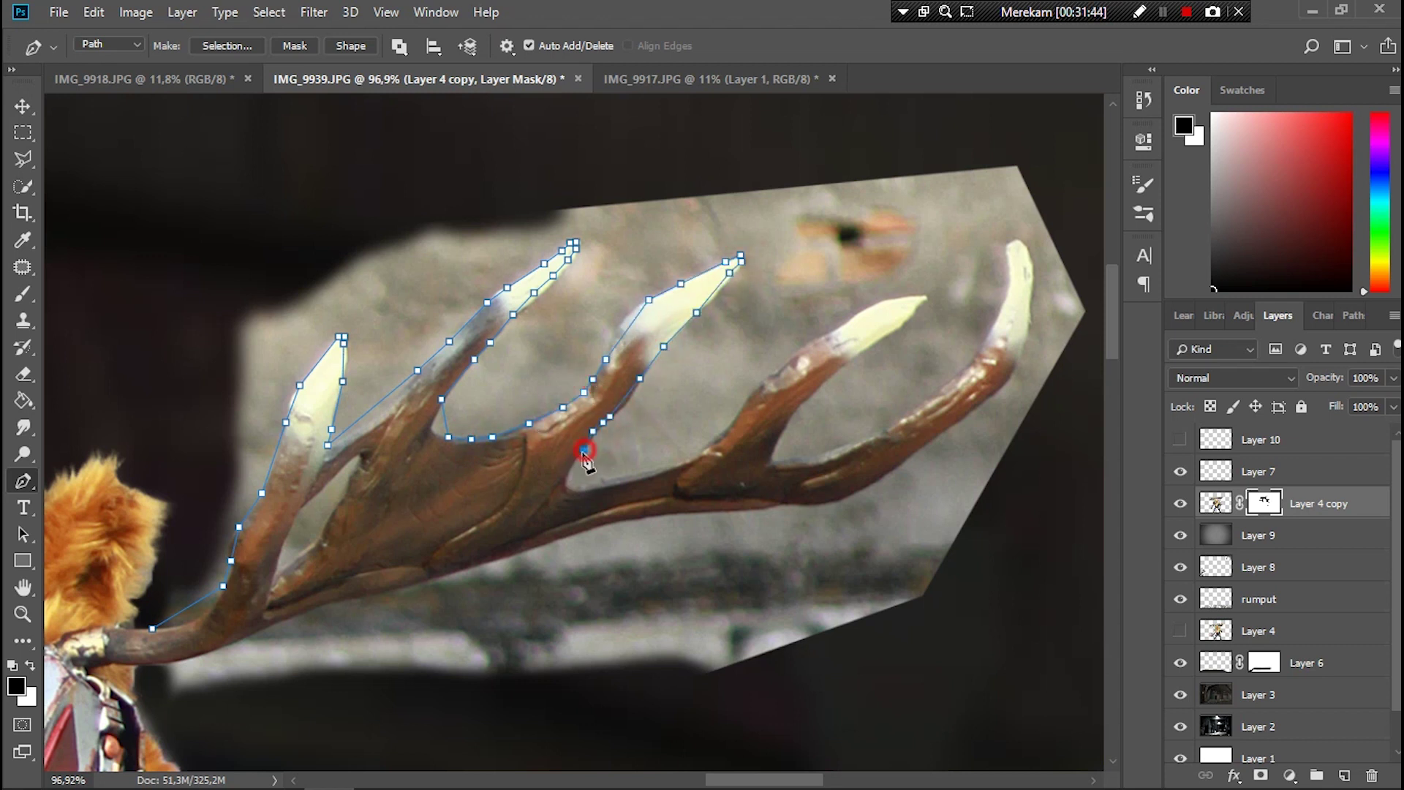
{"action": "left_click", "coordinate": [857, 314]}
{"action": "left_click", "coordinate": [878, 304]}
{"action": "left_click", "coordinate": [900, 298]}
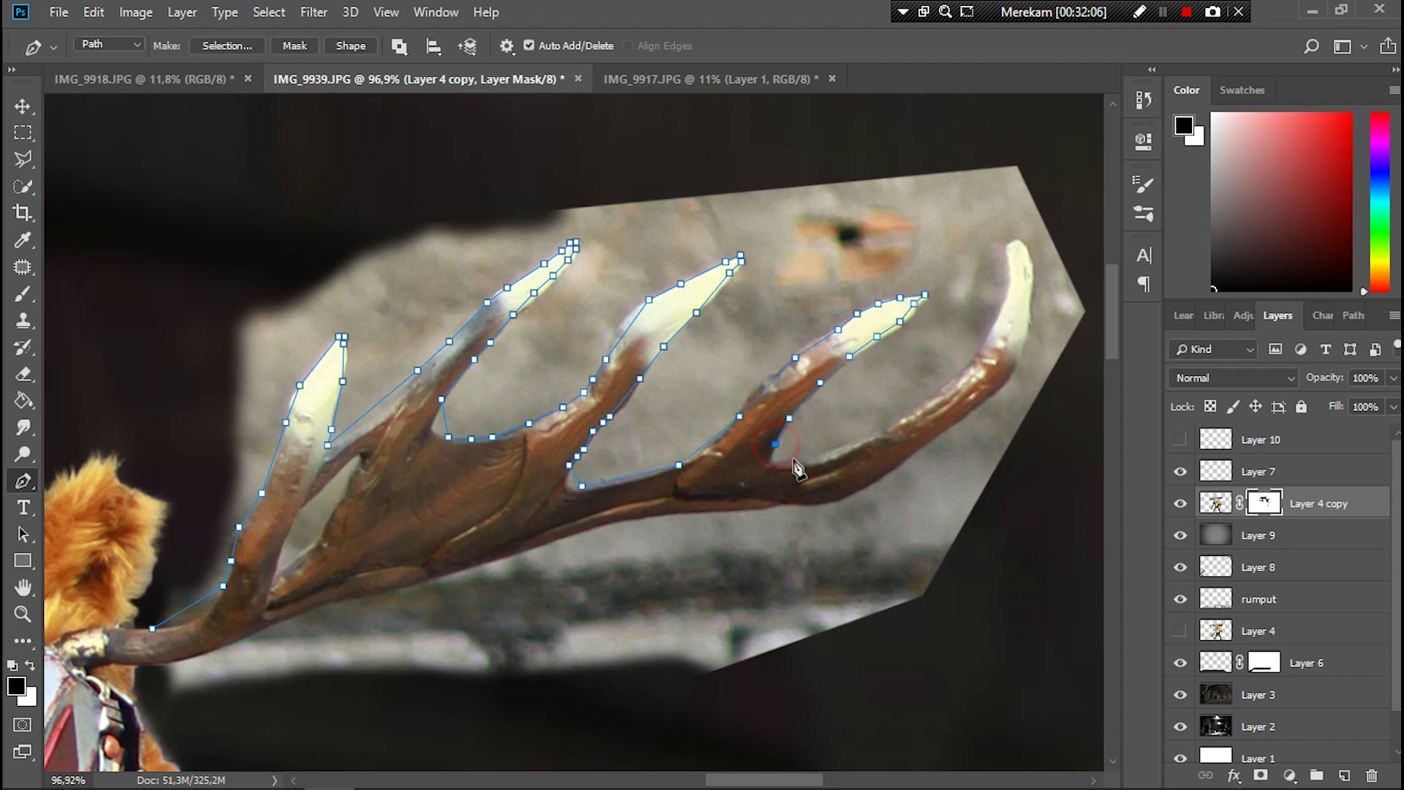
Step: Outline the last tine around its tip and along the antler's lower branch edge
{"action": "left_click", "coordinate": [969, 366]}
{"action": "left_click", "coordinate": [1002, 312]}
{"action": "left_click", "coordinate": [1022, 243]}
{"action": "left_click", "coordinate": [1032, 266]}
{"action": "left_click", "coordinate": [1026, 326]}
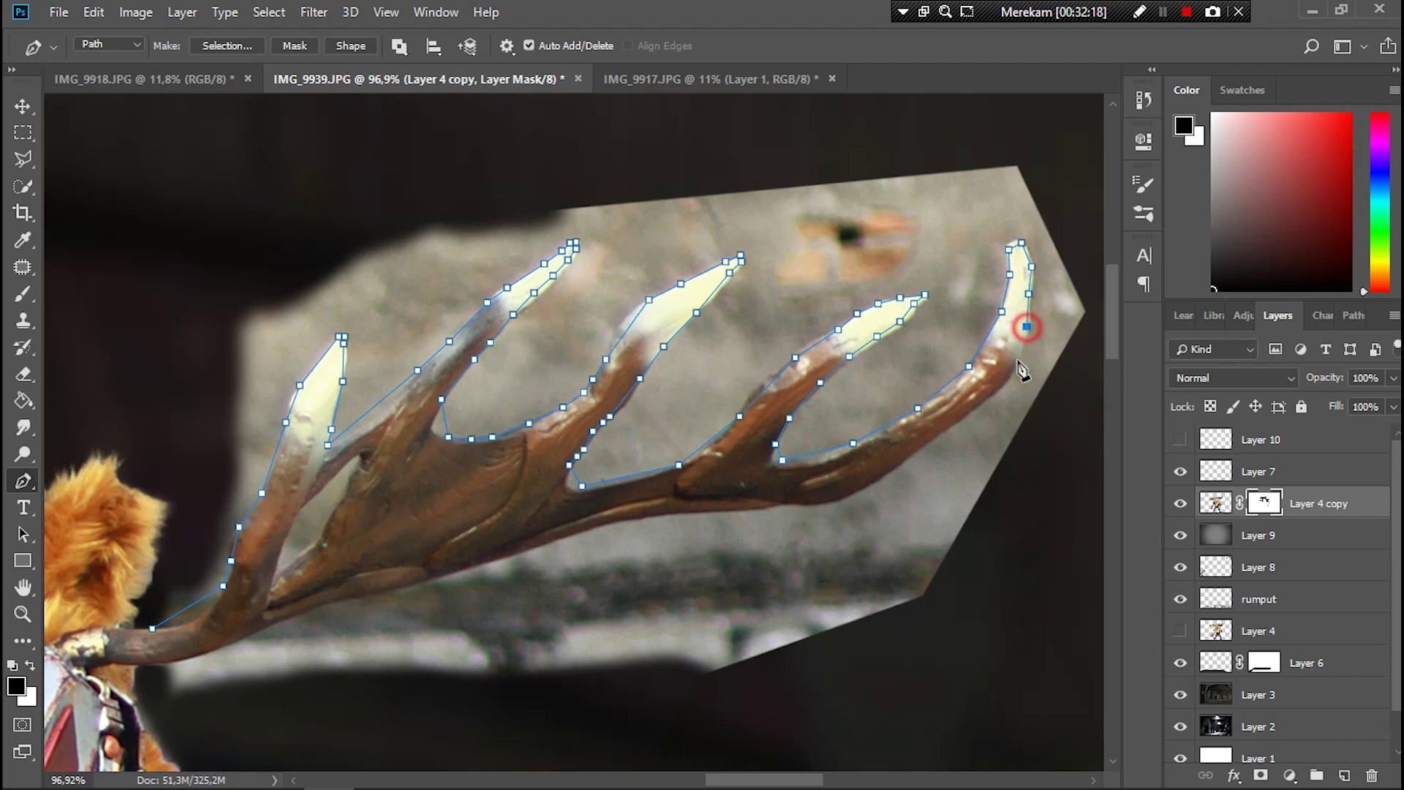
{"action": "left_click", "coordinate": [1001, 386]}
{"action": "left_click", "coordinate": [349, 601]}
{"action": "left_click", "coordinate": [201, 653]}
Step: Close the path with a wide outer boundary enclosing the antler and grey background
{"action": "left_click", "coordinate": [225, 753]}
{"action": "left_click", "coordinate": [966, 710]}
{"action": "left_click", "coordinate": [1076, 158]}
{"action": "left_click", "coordinate": [294, 191]}
{"action": "left_click", "coordinate": [200, 508]}
{"action": "left_click", "coordinate": [151, 628]}
{"action": "right_click", "coordinate": [23, 481]}
{"action": "left_click", "coordinate": [87, 540]}
{"action": "scroll", "coordinate": [240, 557], "scroll_direction": "up", "scroll_amount": 3}
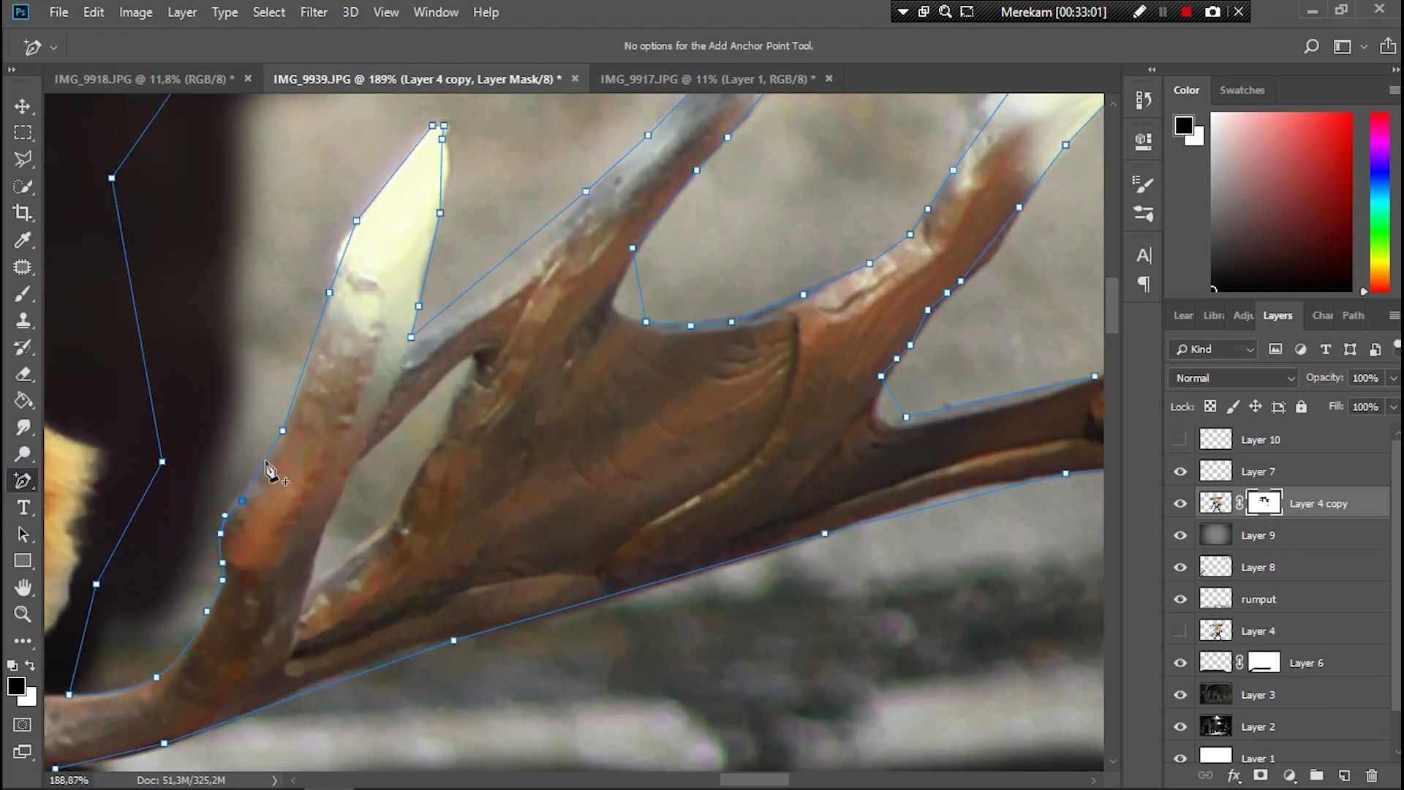
Step: Add and adjust anchors to refine the path around the first tine and claw tip
{"action": "left_click", "coordinate": [322, 339]}
{"action": "left_click", "coordinate": [346, 253]}
{"action": "left_click", "coordinate": [519, 274]}
{"action": "scroll", "coordinate": [629, 365], "scroll_direction": "up", "scroll_amount": 3}
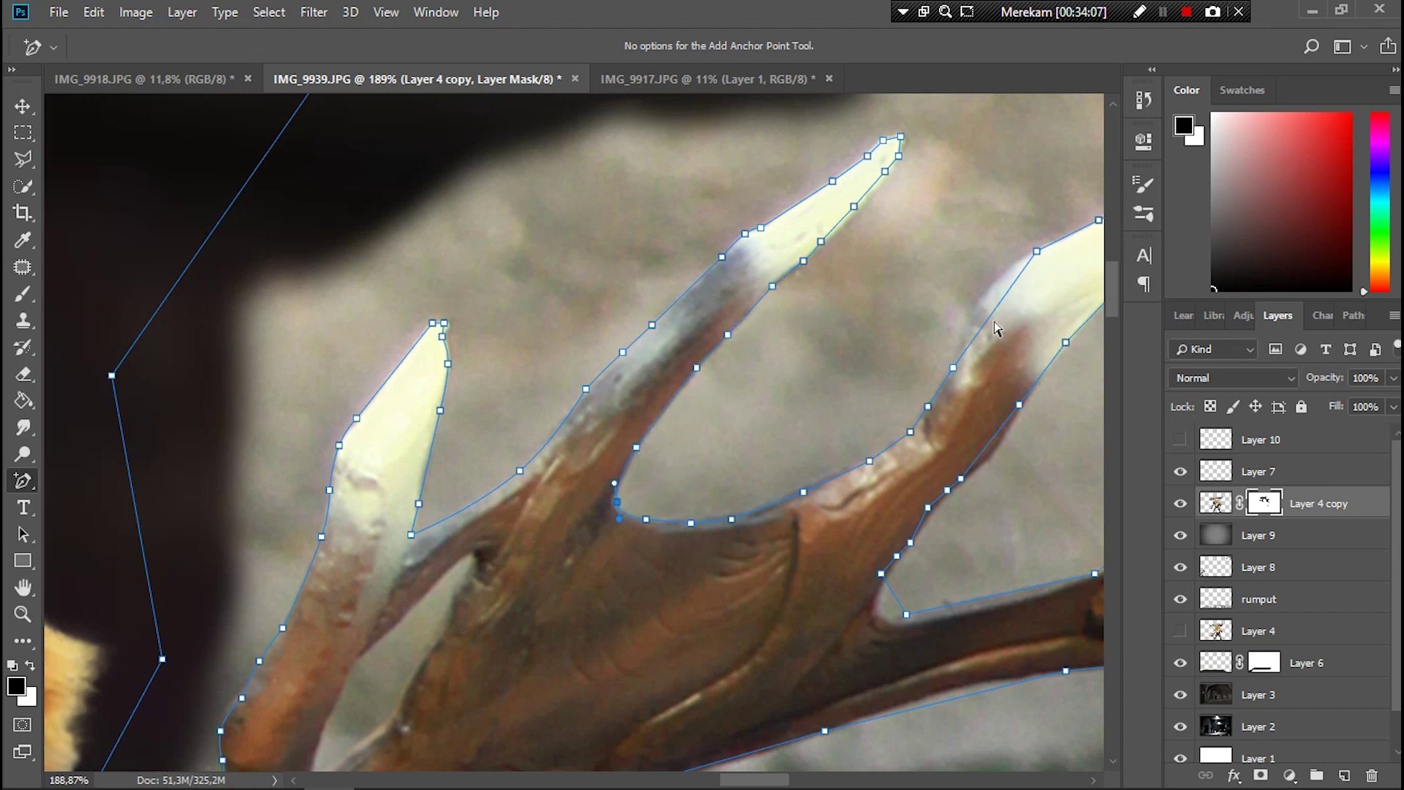
{"action": "scroll", "coordinate": [965, 278], "scroll_direction": "right", "scroll_amount": 4}
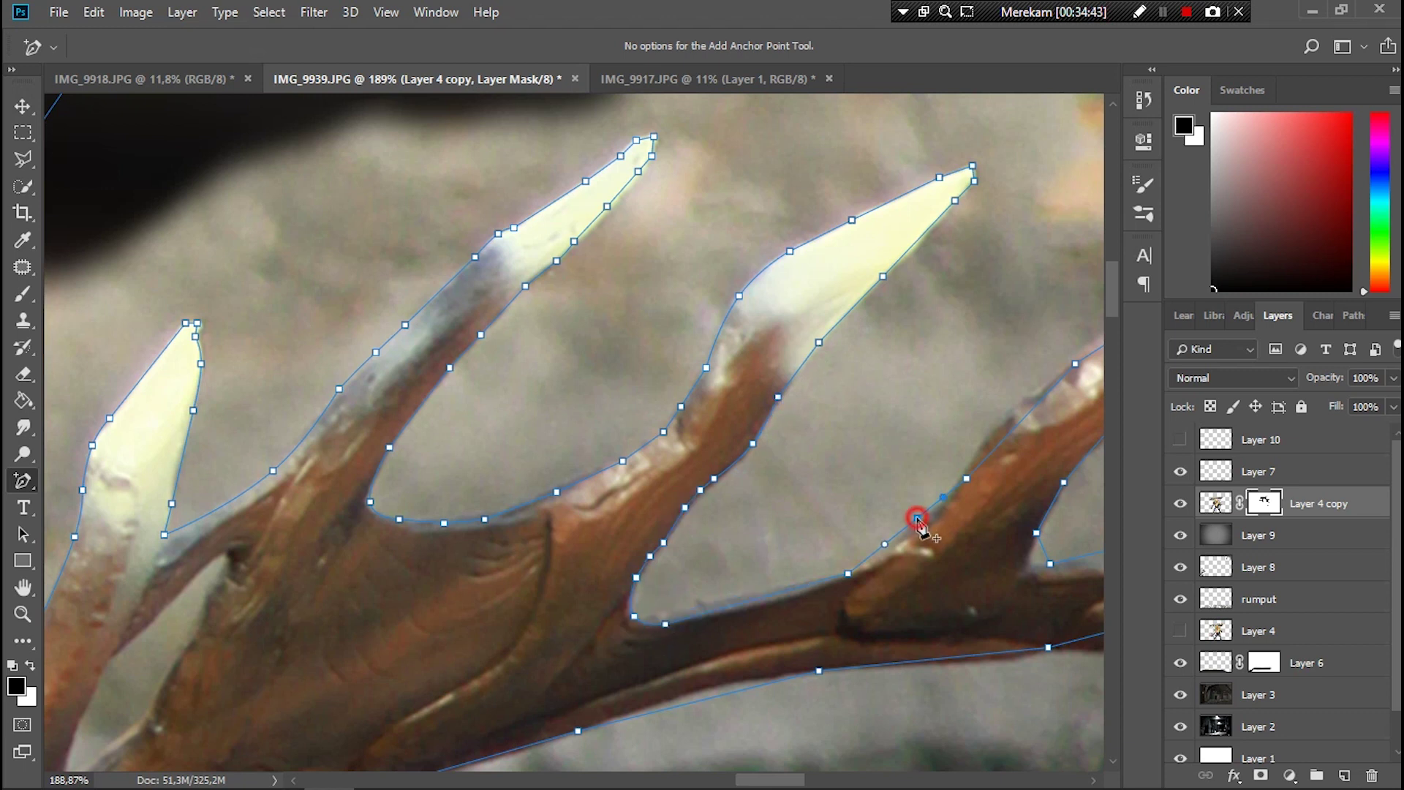
{"action": "scroll", "coordinate": [841, 439], "scroll_direction": "right", "scroll_amount": 5}
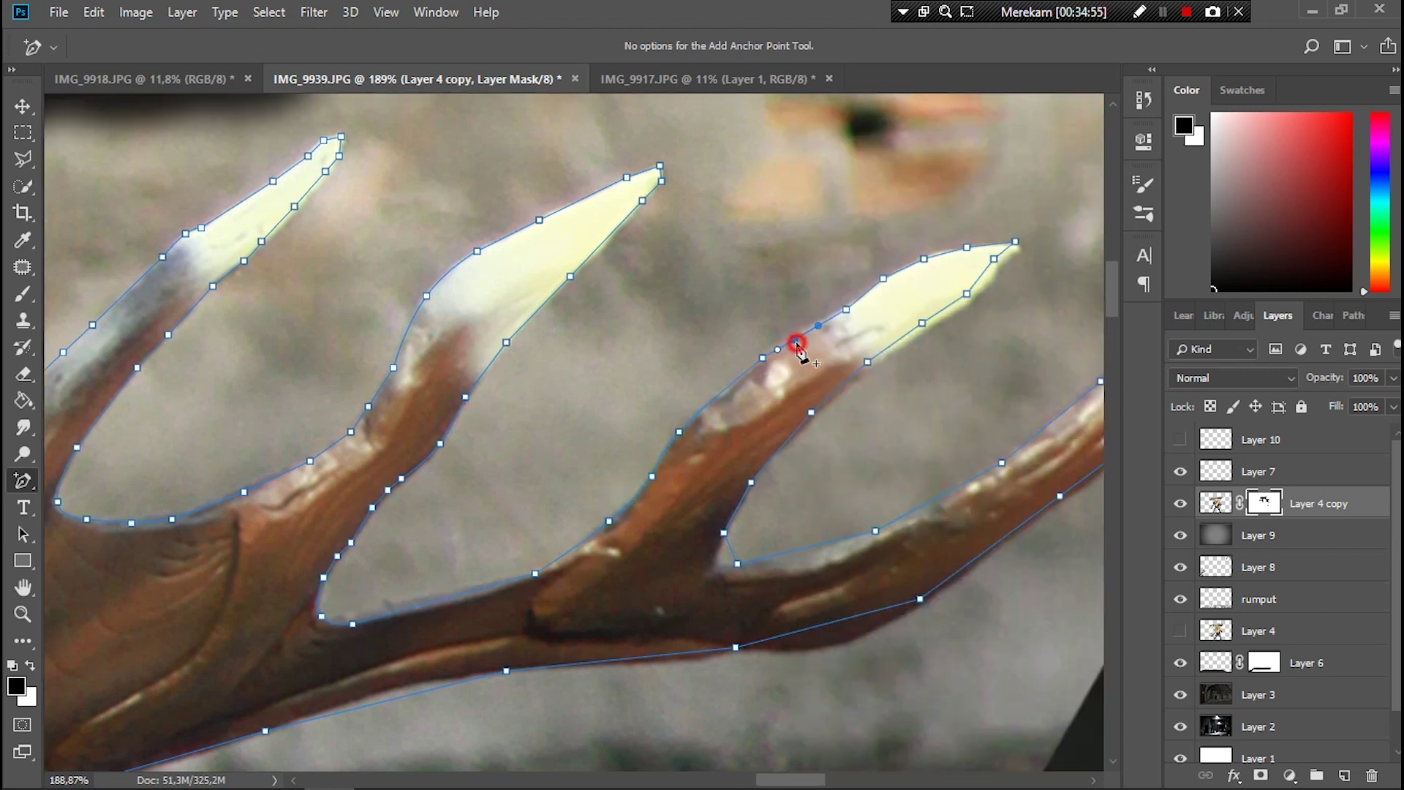
{"action": "left_click_drag", "start_coordinate": [966, 293], "coordinate": [970, 298]}
{"action": "left_click", "coordinate": [869, 366]}
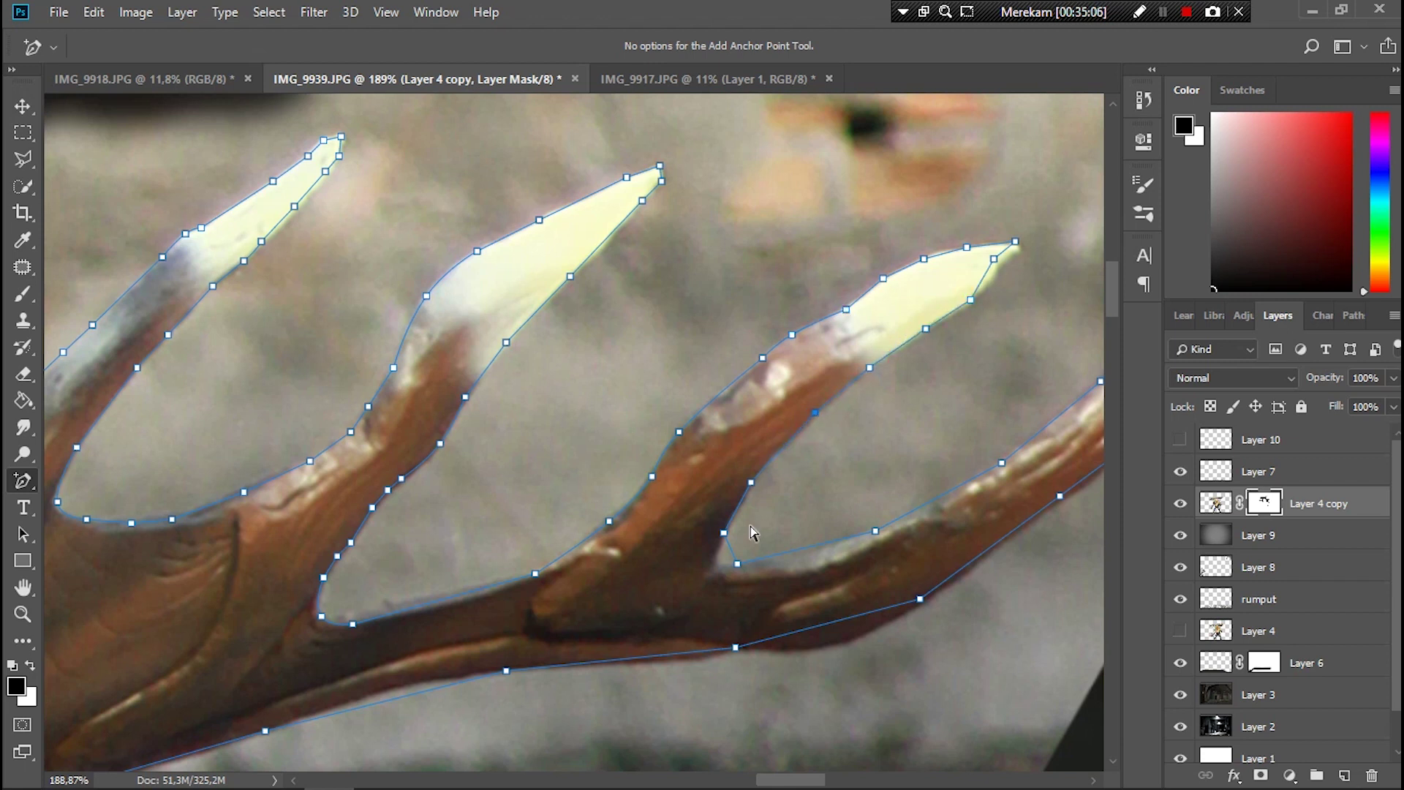
{"action": "scroll", "coordinate": [945, 499], "scroll_direction": "right", "scroll_amount": 3}
Step: Add anchors along the lower branch, the lower claw edge and the right tip
{"action": "left_click", "coordinate": [786, 571]}
{"action": "left_click", "coordinate": [939, 461]}
{"action": "left_click", "coordinate": [998, 401]}
{"action": "left_click", "coordinate": [999, 234]}
{"action": "left_click", "coordinate": [1046, 211]}
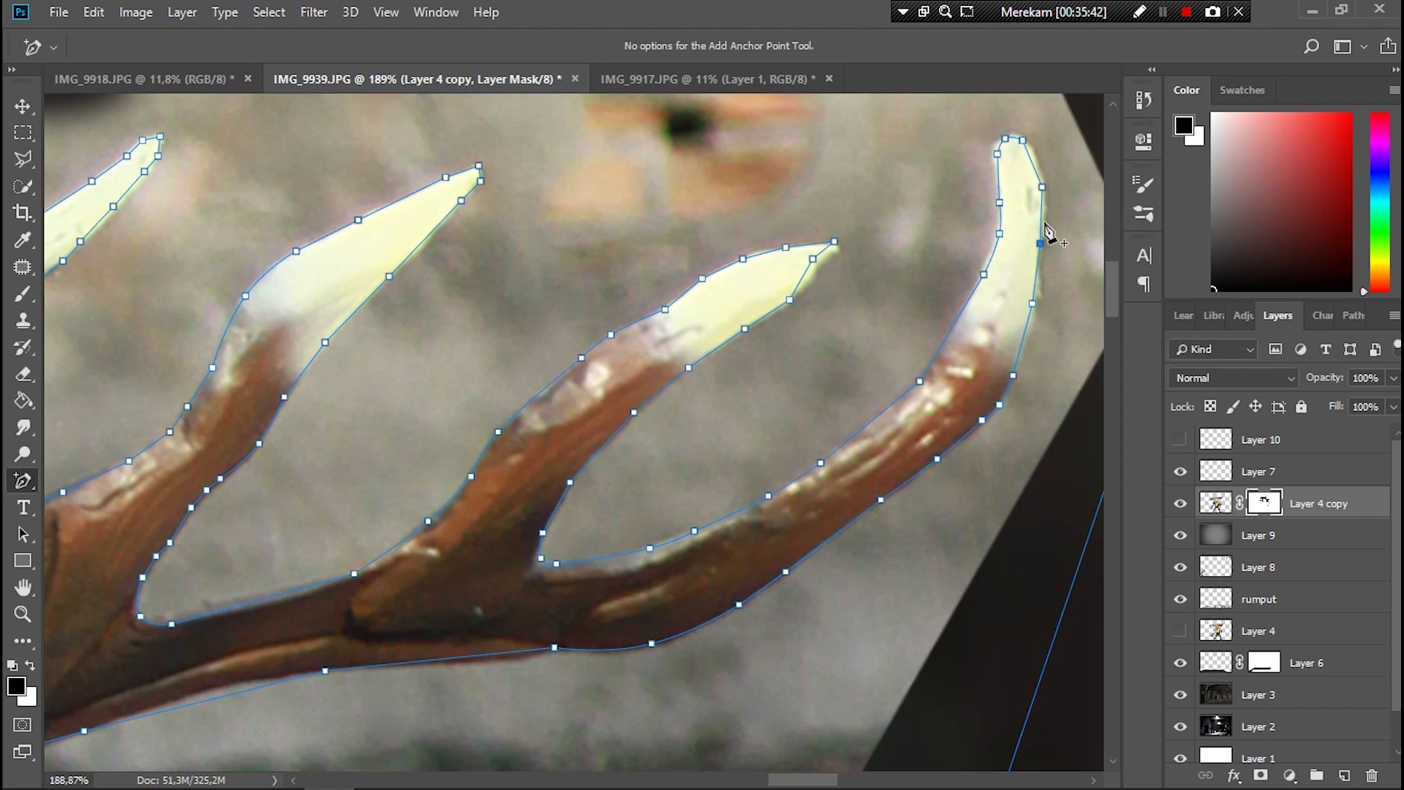
{"action": "left_click", "coordinate": [503, 660]}
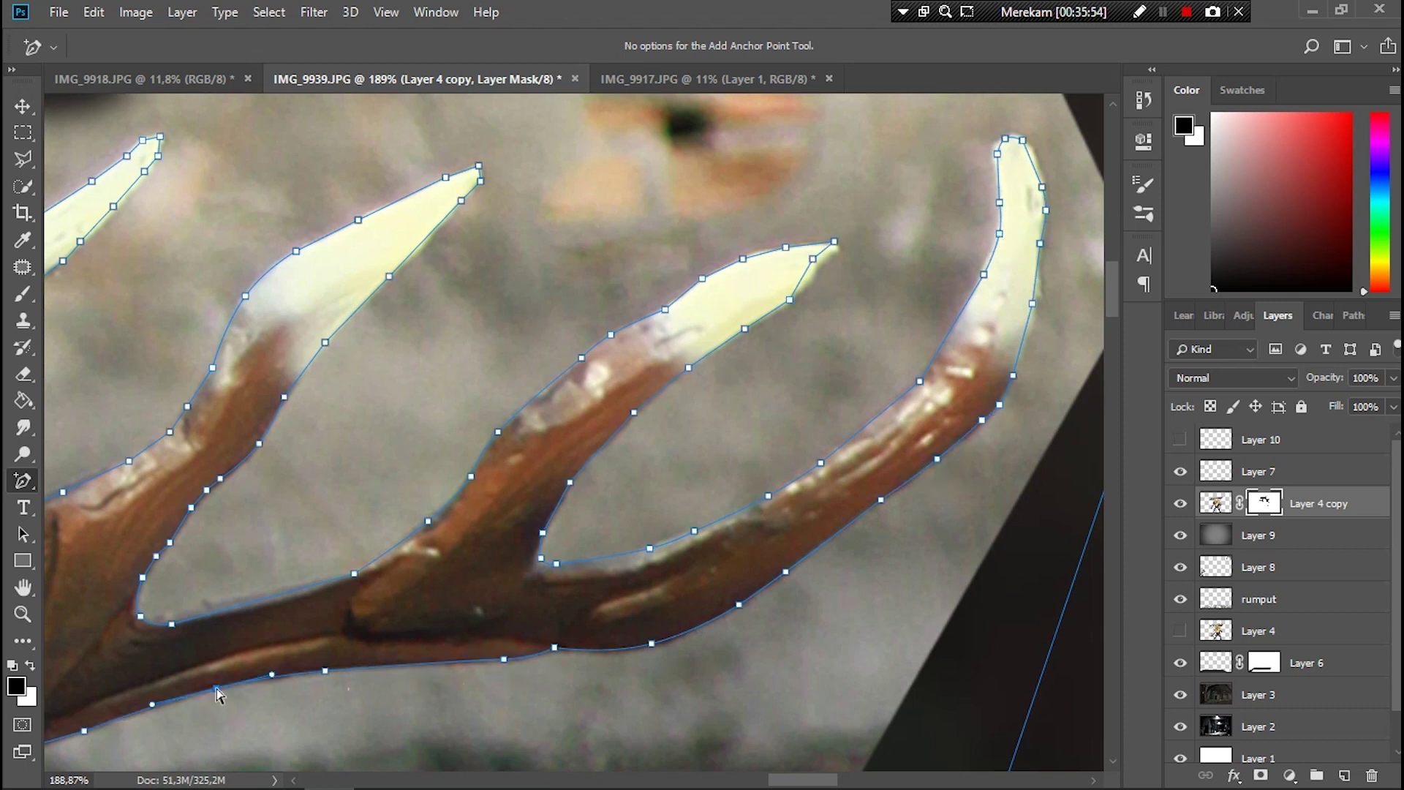
{"action": "scroll", "coordinate": [431, 665], "scroll_direction": "left", "scroll_amount": 10}
{"action": "left_click", "coordinate": [446, 564]}
{"action": "left_click", "coordinate": [183, 664]}
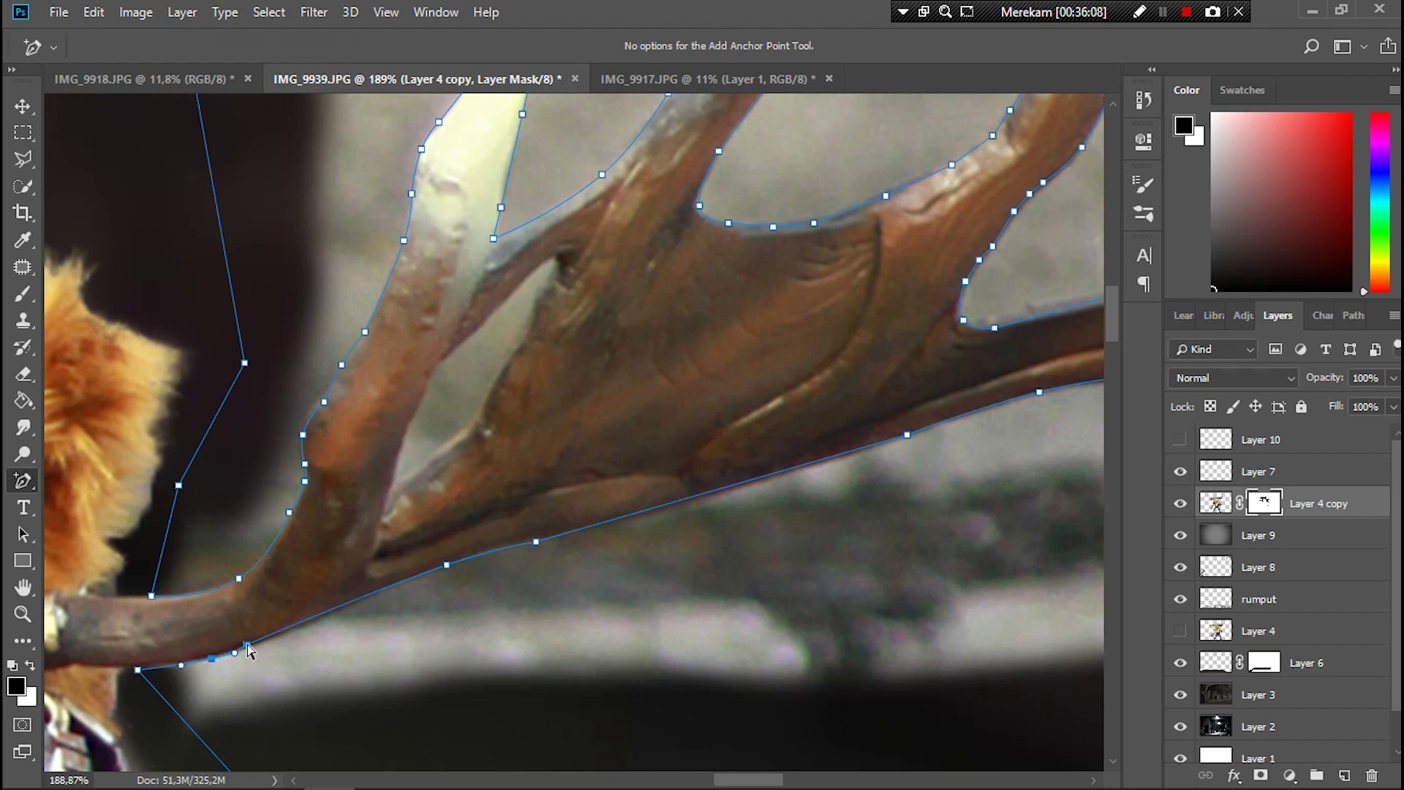
{"action": "left_click", "coordinate": [262, 640]}
Step: Turn the path into a selection and paint out the rock behind the right antler with a 300 black brush
{"action": "key", "text": "i"}
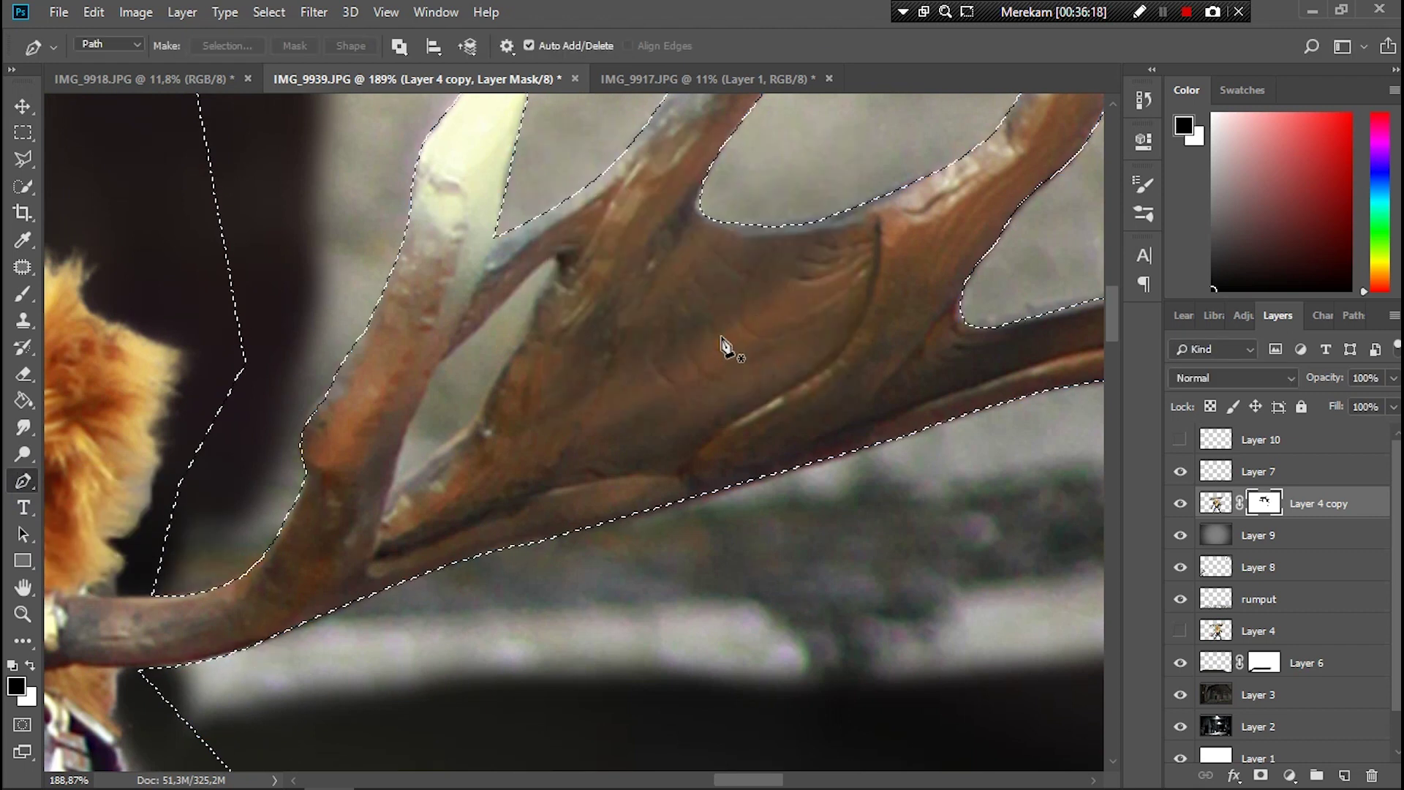
{"action": "key", "text": "ctrl+0"}
{"action": "left_click", "coordinate": [23, 296]}
{"action": "key", "text": "bracketright"}
{"action": "key", "text": "bracketright"}
{"action": "key", "text": "bracketright"}
{"action": "mouse_move", "coordinate": [607, 307]}
{"action": "left_mouse_down"}
{"action": "mouse_move", "coordinate": [643, 195]}
{"action": "mouse_move", "coordinate": [1019, 257]}
{"action": "mouse_move", "coordinate": [666, 413]}
{"action": "left_mouse_up"}
{"action": "key", "text": "bracketleft"}
{"action": "key", "text": "bracketleft"}
{"action": "key", "text": "bracketleft"}
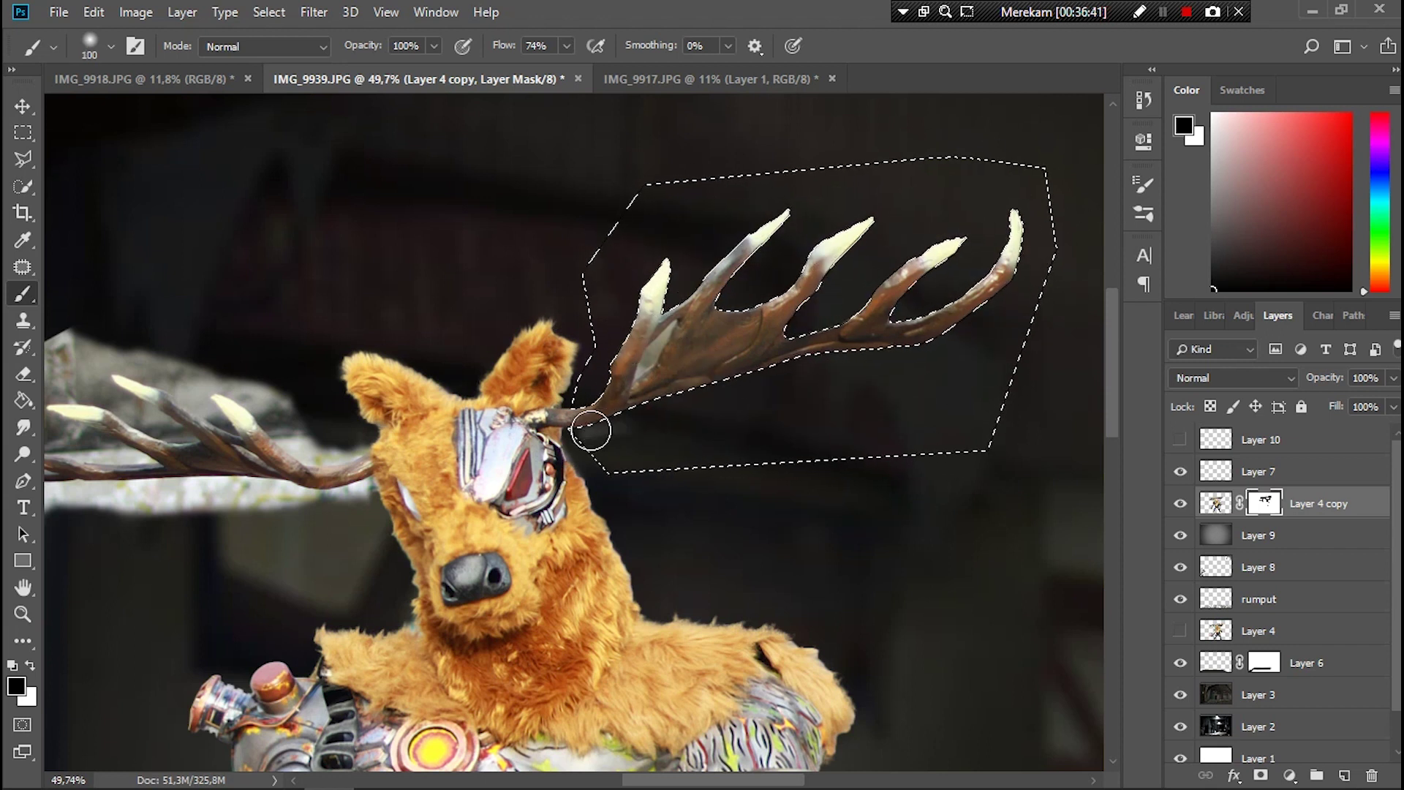
{"action": "key", "text": "ctrl+d"}
Step: Start a new Pen path at the left antler's base
{"action": "scroll", "coordinate": [718, 428], "scroll_direction": "up", "scroll_amount": 2}
{"action": "scroll", "coordinate": [718, 428], "scroll_direction": "up", "scroll_amount": 2}
{"action": "key", "text": "p"}
{"action": "scroll", "coordinate": [706, 491], "scroll_direction": "up", "scroll_amount": 2}
{"action": "left_click", "coordinate": [704, 481]}
{"action": "left_click", "coordinate": [697, 430]}
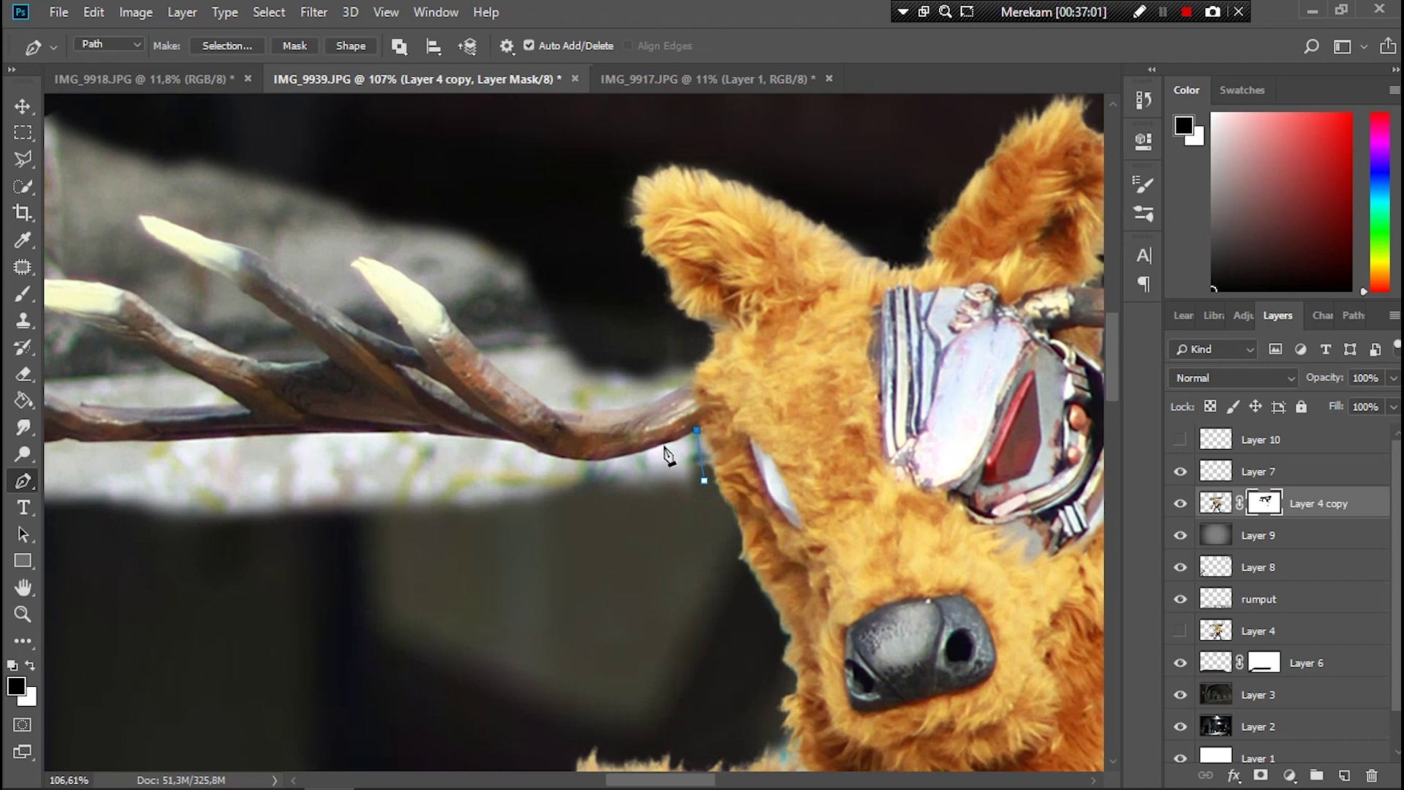
Step: Extend the path left and along the left antler's upper branch
{"action": "left_click", "coordinate": [290, 432]}
{"action": "scroll", "coordinate": [527, 454], "scroll_direction": "left", "scroll_amount": 5}
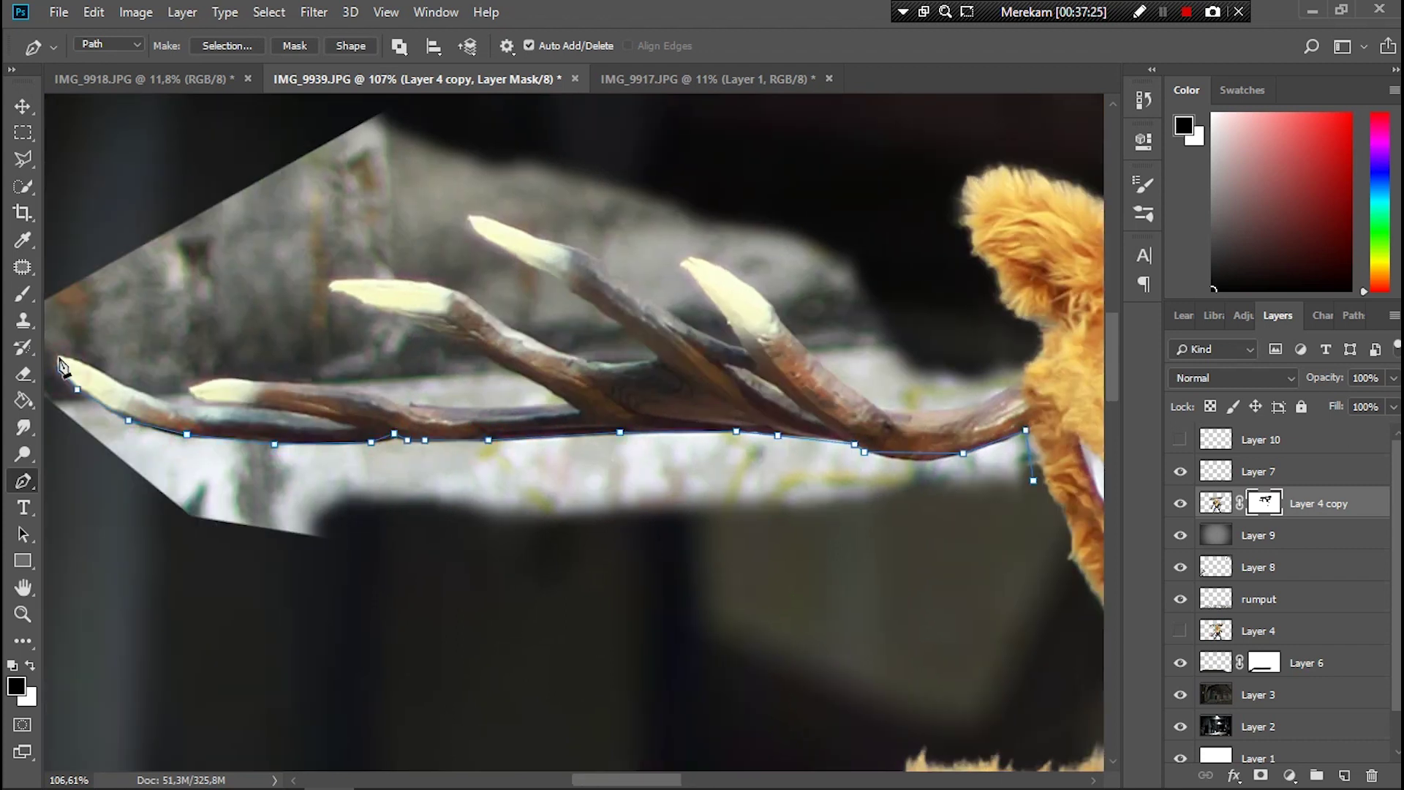
{"action": "left_click", "coordinate": [398, 402]}
{"action": "left_click", "coordinate": [424, 405]}
{"action": "left_click", "coordinate": [570, 402]}
{"action": "left_click", "coordinate": [499, 365]}
{"action": "left_click", "coordinate": [476, 348]}
Step: Trace the path along the next tine and up toward its tip
{"action": "left_click", "coordinate": [395, 282]}
{"action": "left_click", "coordinate": [442, 289]}
{"action": "left_click", "coordinate": [476, 304]}
{"action": "left_click", "coordinate": [532, 339]}
{"action": "left_click", "coordinate": [591, 362]}
{"action": "left_click", "coordinate": [538, 267]}
{"action": "left_click", "coordinate": [501, 247]}
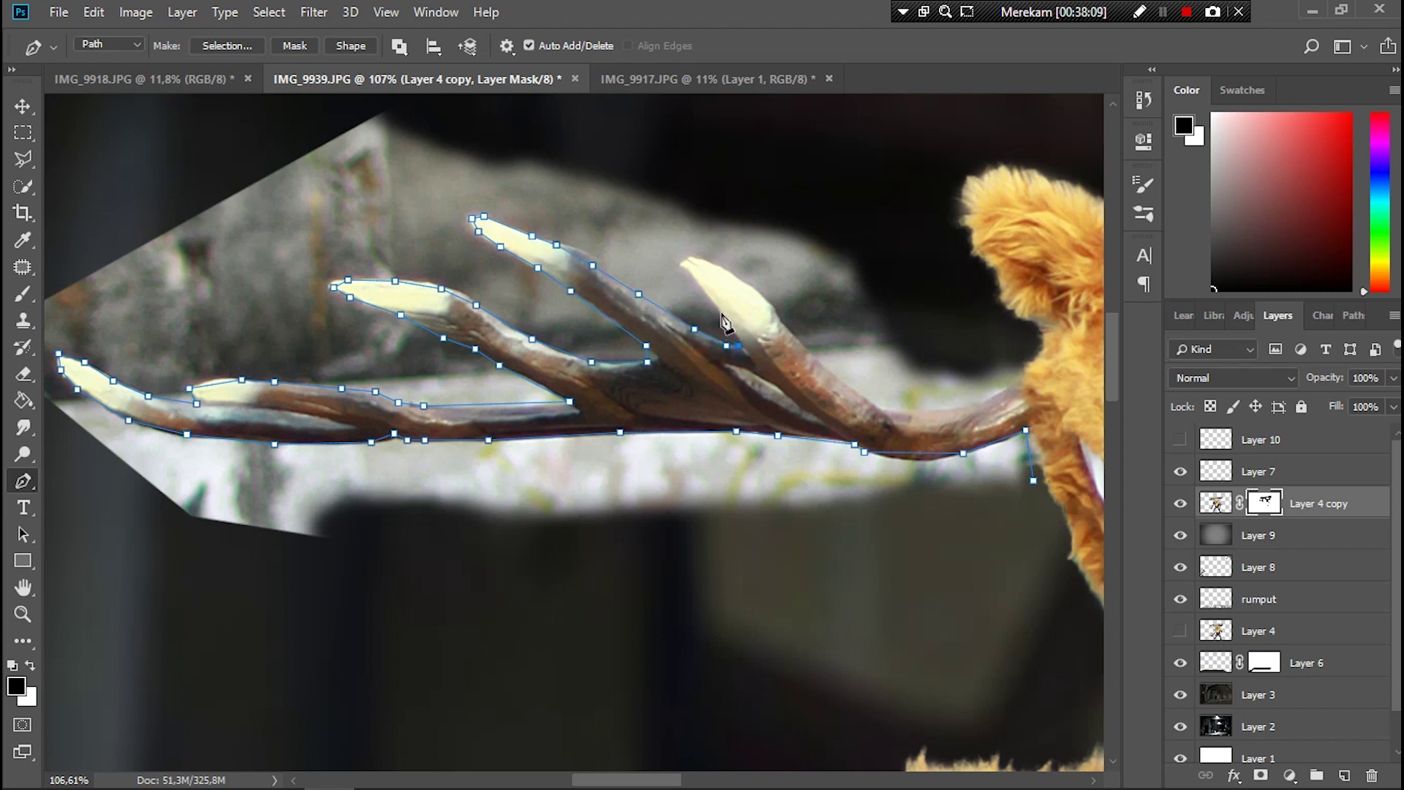
Step: Wrap the path closely around the tine's tip
{"action": "left_click", "coordinate": [684, 262]}
{"action": "left_click", "coordinate": [690, 258]}
{"action": "left_click", "coordinate": [708, 262]}
{"action": "left_click", "coordinate": [733, 274]}
{"action": "left_click", "coordinate": [757, 296]}
{"action": "left_click", "coordinate": [781, 320]}
Step: Enclose the left antler with wide outer points and close the path at its start
{"action": "left_click", "coordinate": [1016, 376]}
{"action": "left_click", "coordinate": [895, 194]}
{"action": "left_click", "coordinate": [345, 94]}
{"action": "scroll", "coordinate": [73, 241], "scroll_direction": "down", "scroll_amount": 2}
{"action": "left_click", "coordinate": [382, 603]}
{"action": "left_click", "coordinate": [861, 424]}
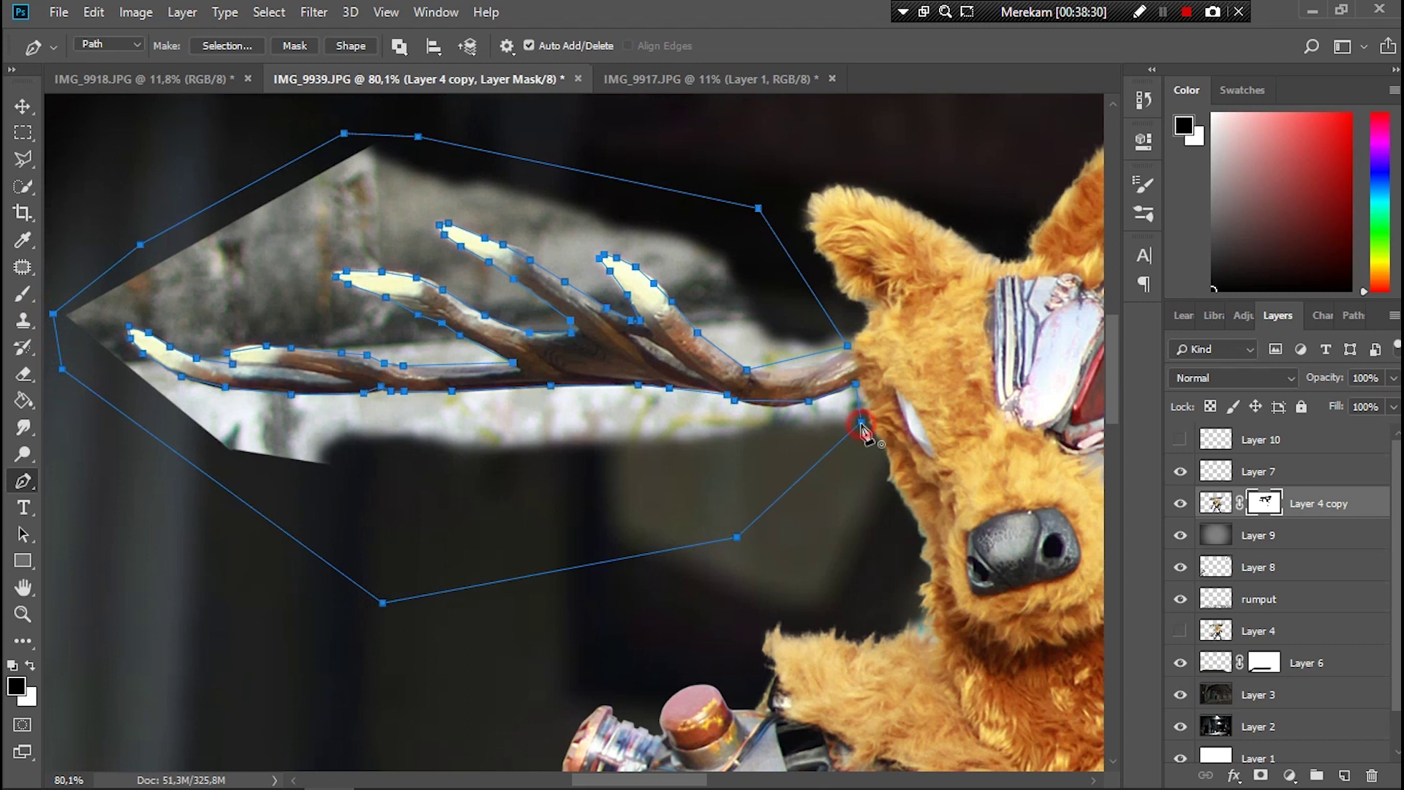
{"action": "scroll", "coordinate": [468, 446], "scroll_direction": "up", "scroll_amount": 3}
Step: Add and adjust anchors so the path curves along the antler and lower branch
{"action": "key", "text": "plus"}
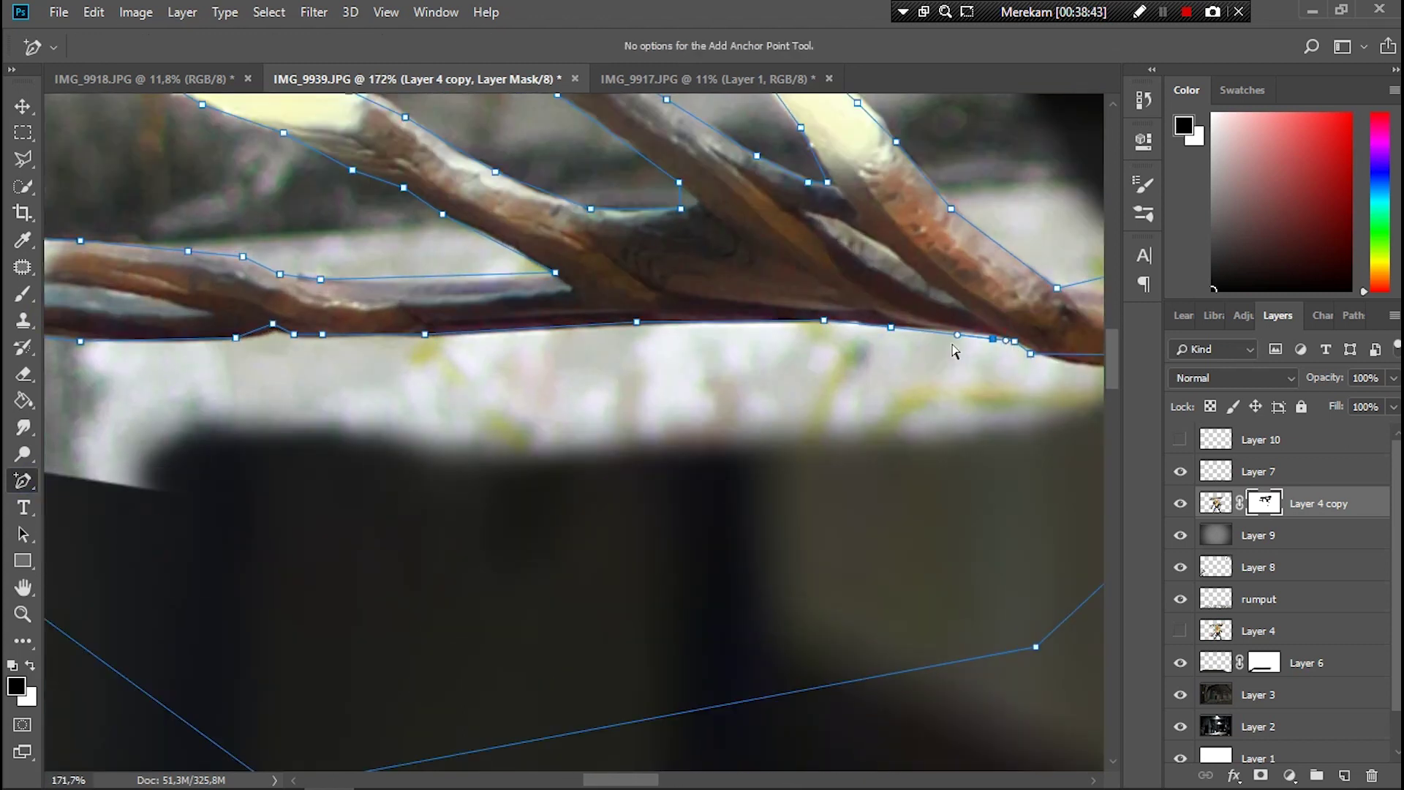
{"action": "scroll", "coordinate": [1026, 399], "scroll_direction": "down", "scroll_amount": 1}
{"action": "scroll", "coordinate": [1023, 404], "scroll_direction": "right", "scroll_amount": 2}
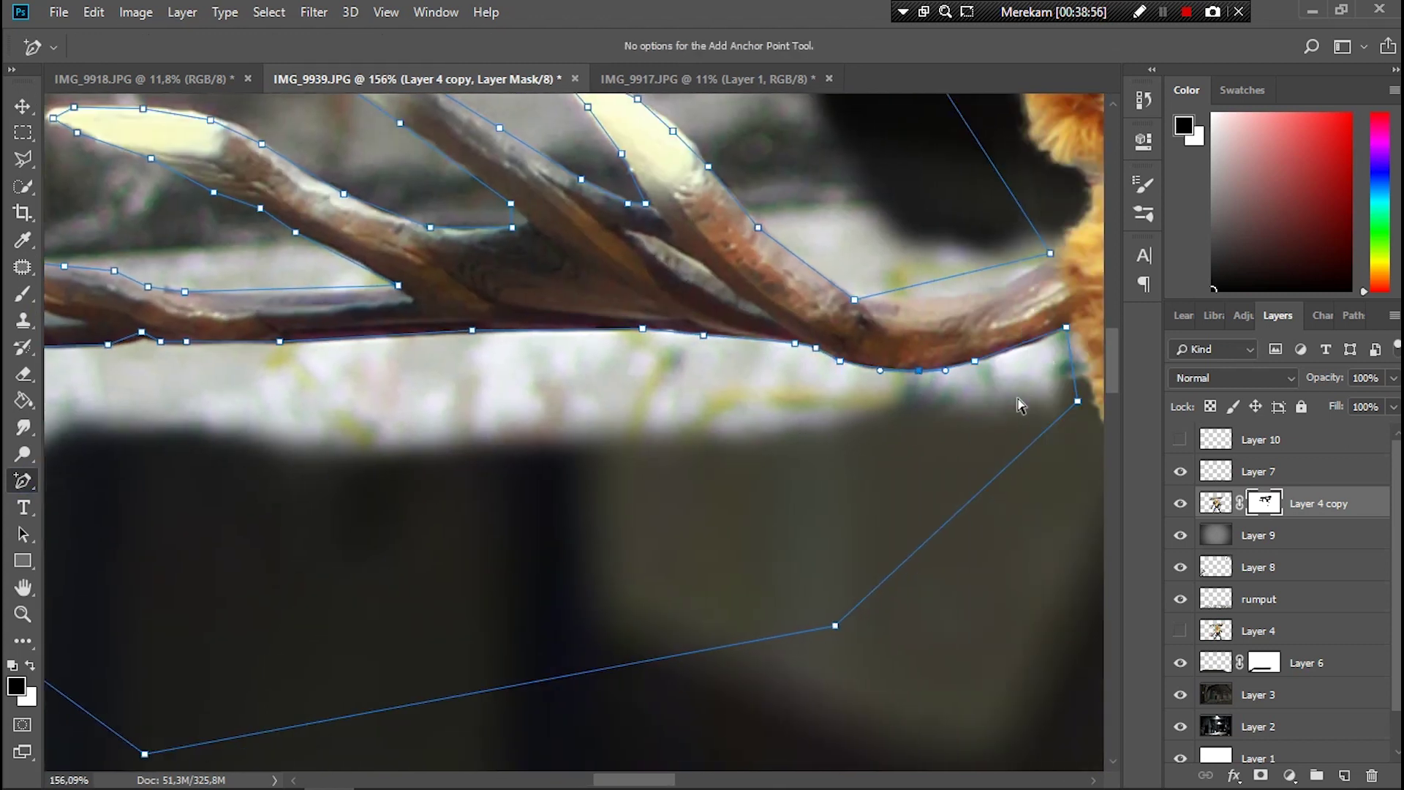
{"action": "left_click_drag", "start_coordinate": [986, 268], "coordinate": [986, 291]}
{"action": "left_click", "coordinate": [857, 300]}
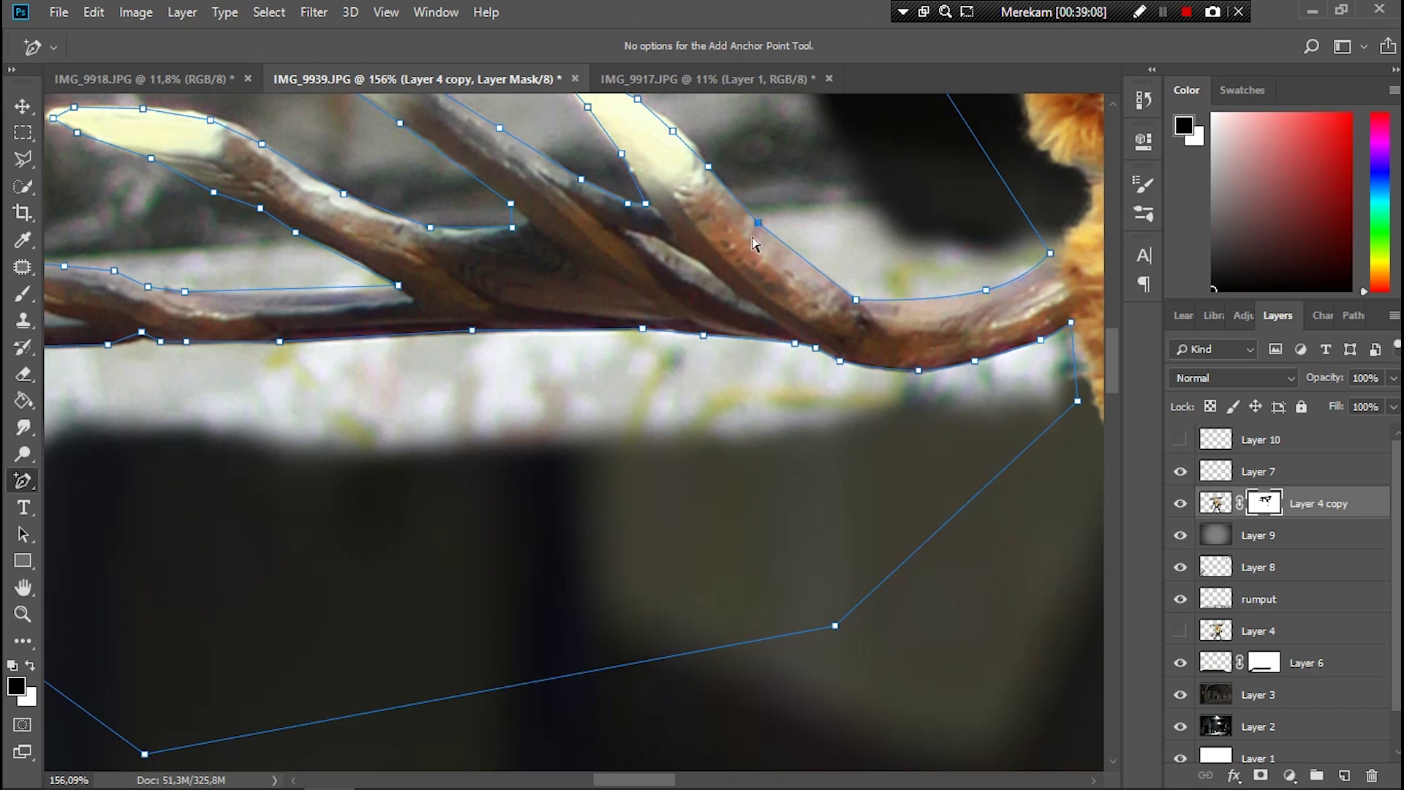
{"action": "scroll", "coordinate": [755, 243], "scroll_direction": "up", "scroll_amount": 3}
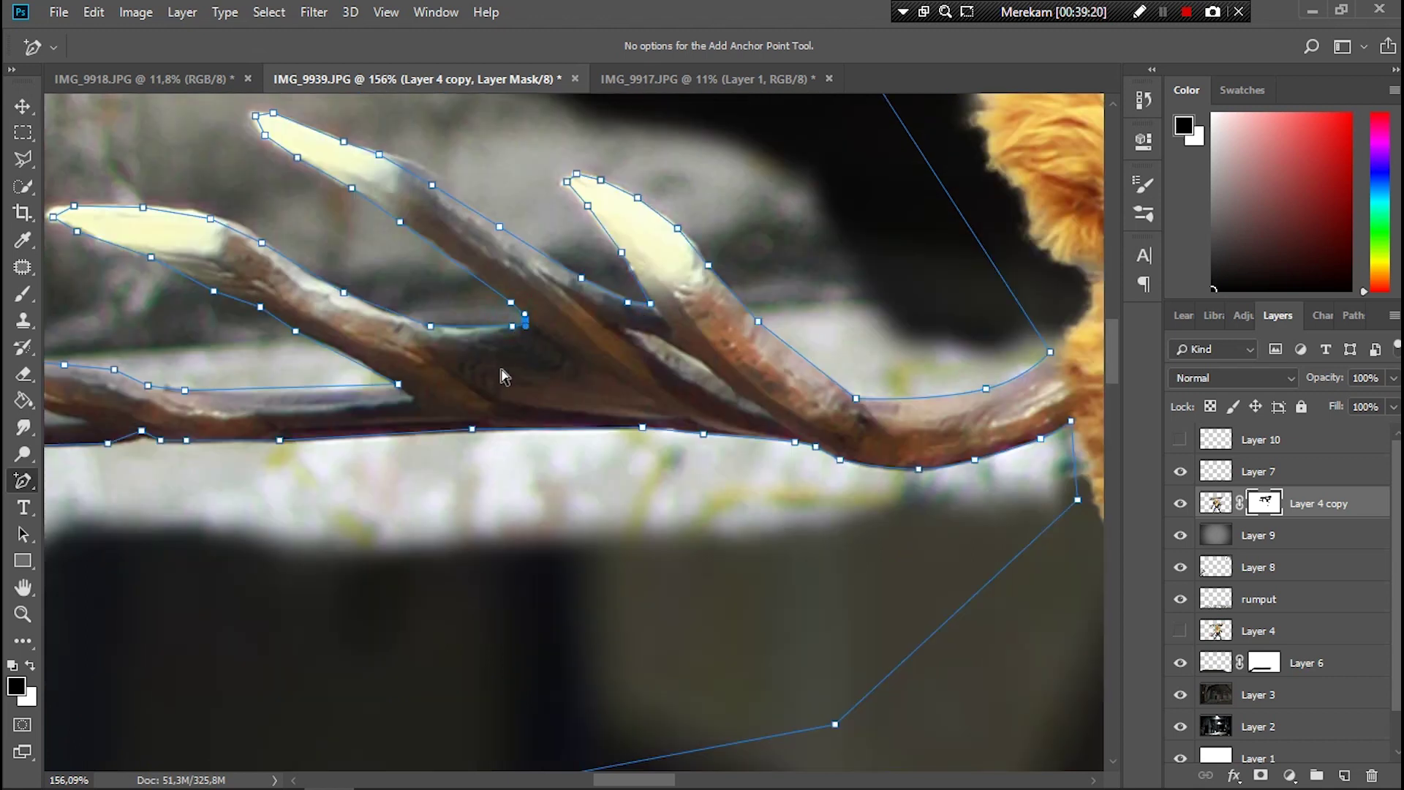
{"action": "left_click_drag", "start_coordinate": [353, 387], "coordinate": [353, 392]}
{"action": "scroll", "coordinate": [231, 480], "scroll_direction": "left", "scroll_amount": 10}
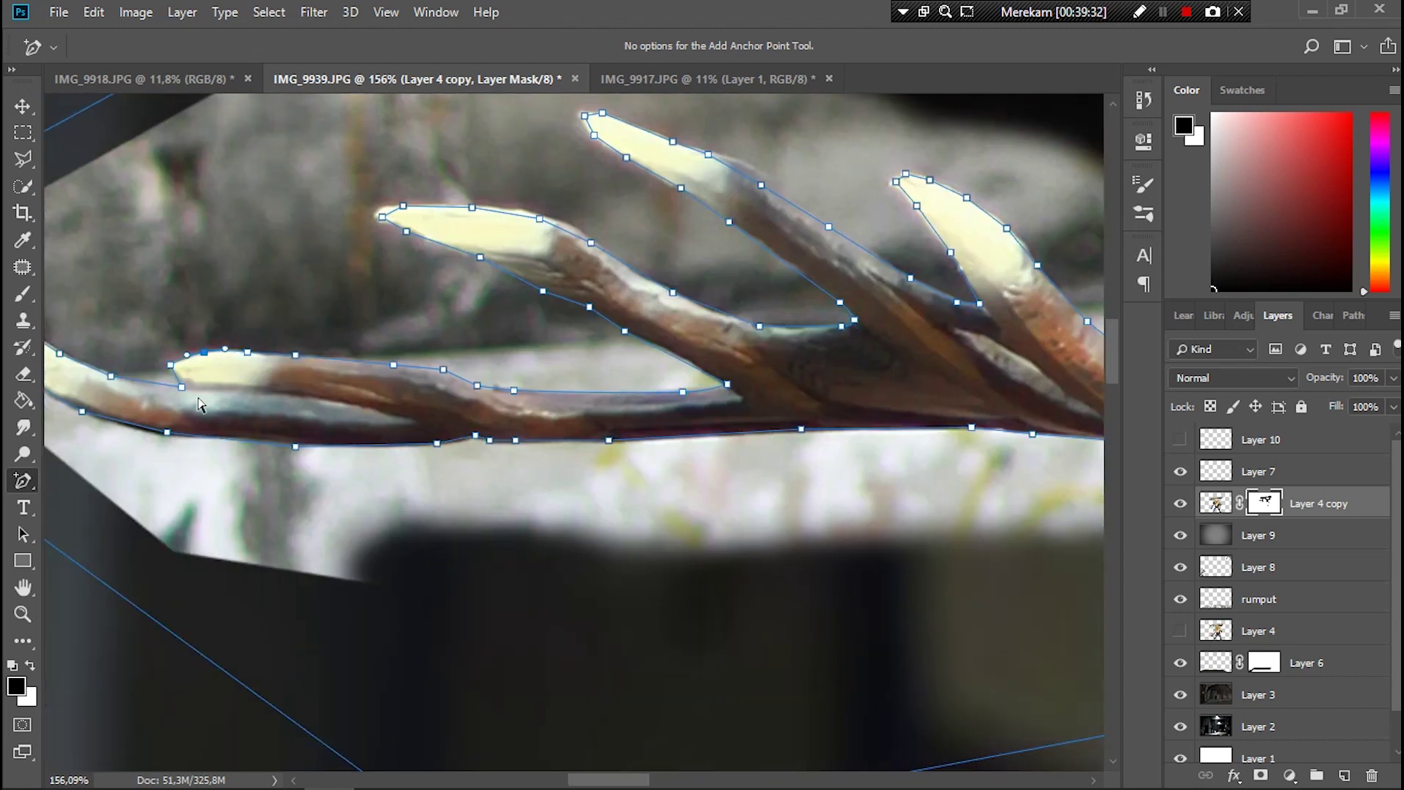
{"action": "scroll", "coordinate": [199, 404], "scroll_direction": "left", "scroll_amount": 5}
{"action": "left_click", "coordinate": [293, 422]}
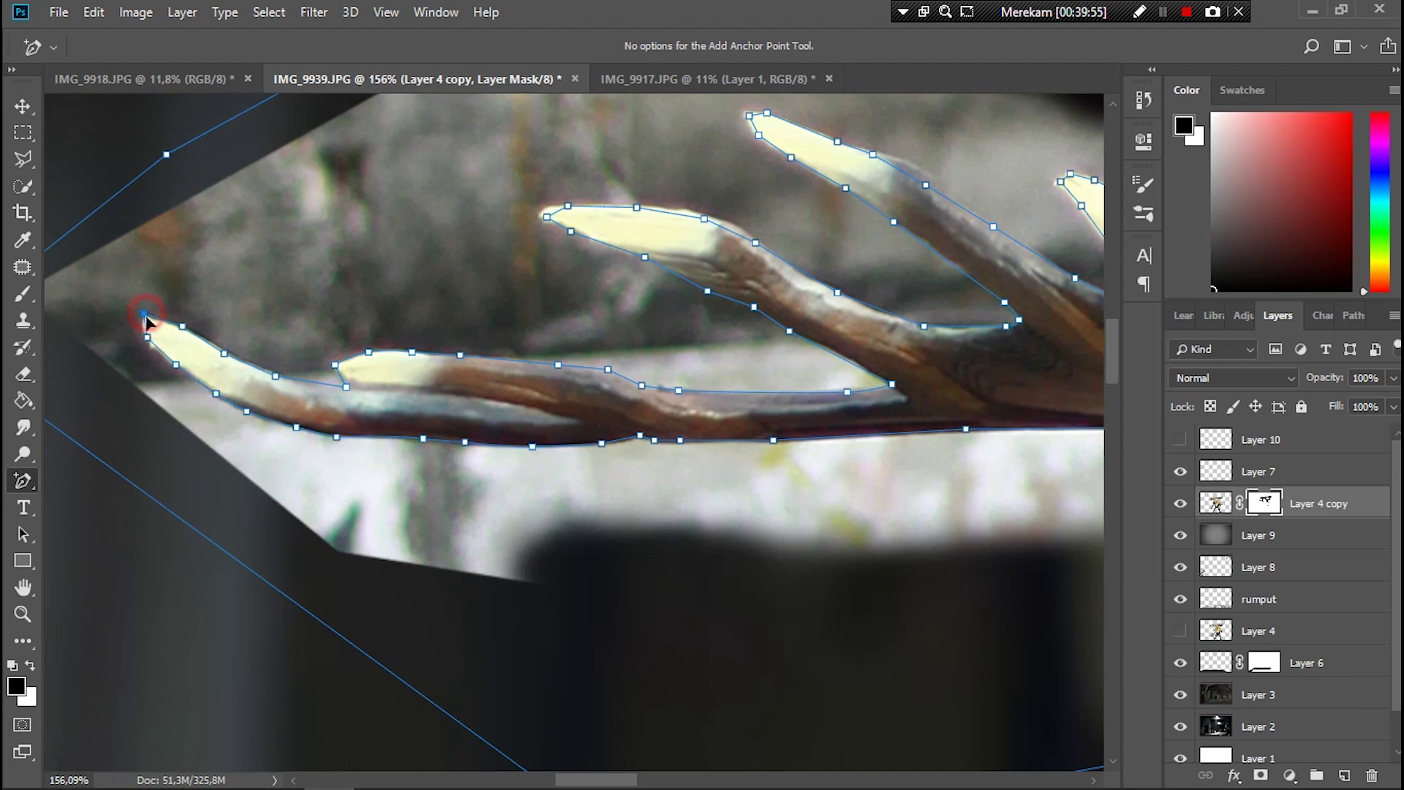
{"action": "scroll", "coordinate": [146, 322], "scroll_direction": "down", "scroll_amount": 5}
Step: Make a selection from the closed path and confirm it
{"action": "right_click", "coordinate": [23, 480]}
{"action": "left_click", "coordinate": [102, 480]}
{"action": "left_click", "coordinate": [227, 45]}
{"action": "left_click", "coordinate": [808, 192]}
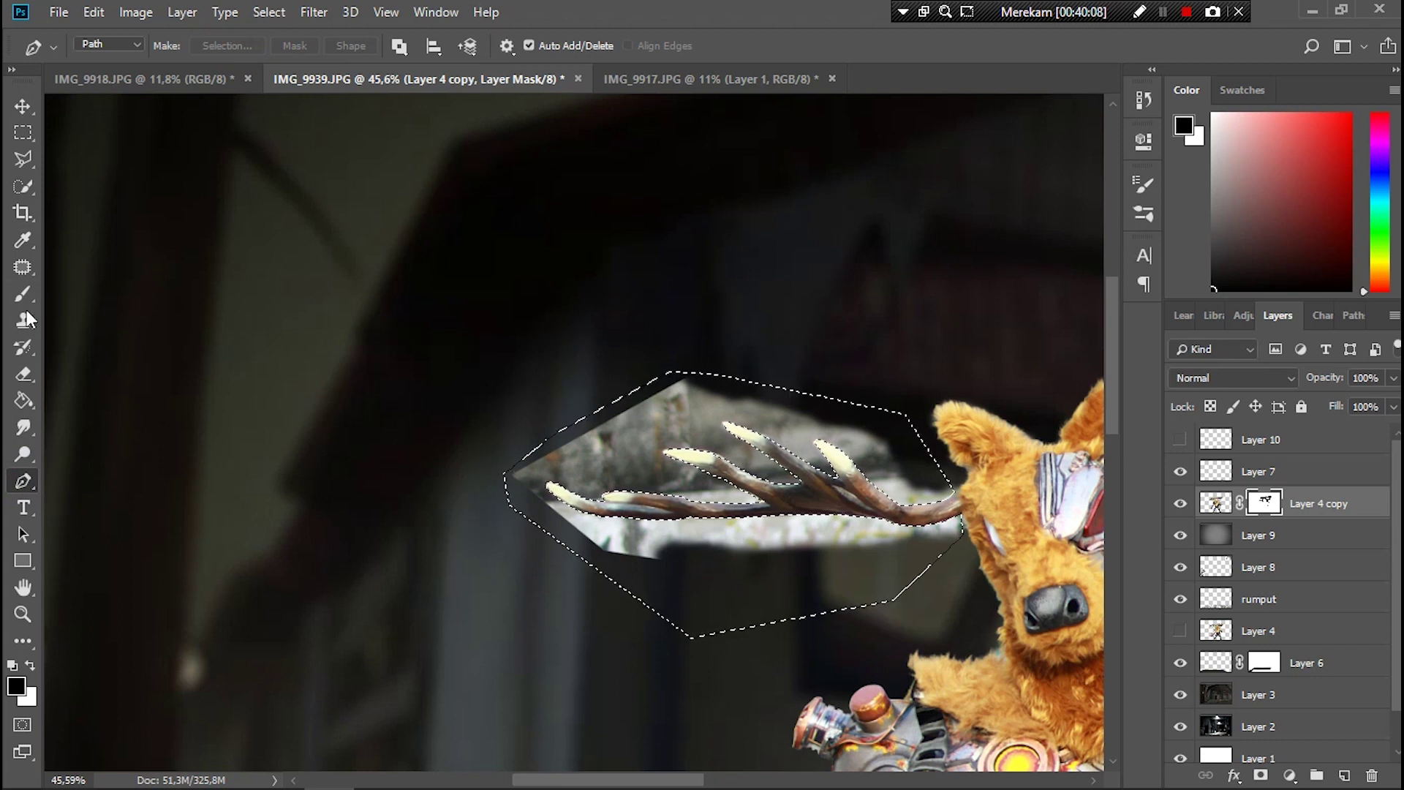
Step: Mask out the stone behind the left antler on the layer mask and clear the selection
{"action": "left_click", "coordinate": [24, 293]}
{"action": "mouse_move", "coordinate": [805, 454]}
{"action": "left_mouse_down"}
{"action": "mouse_move", "coordinate": [429, 526]}
{"action": "mouse_move", "coordinate": [825, 439]}
{"action": "mouse_move", "coordinate": [883, 527]}
{"action": "left_mouse_up"}
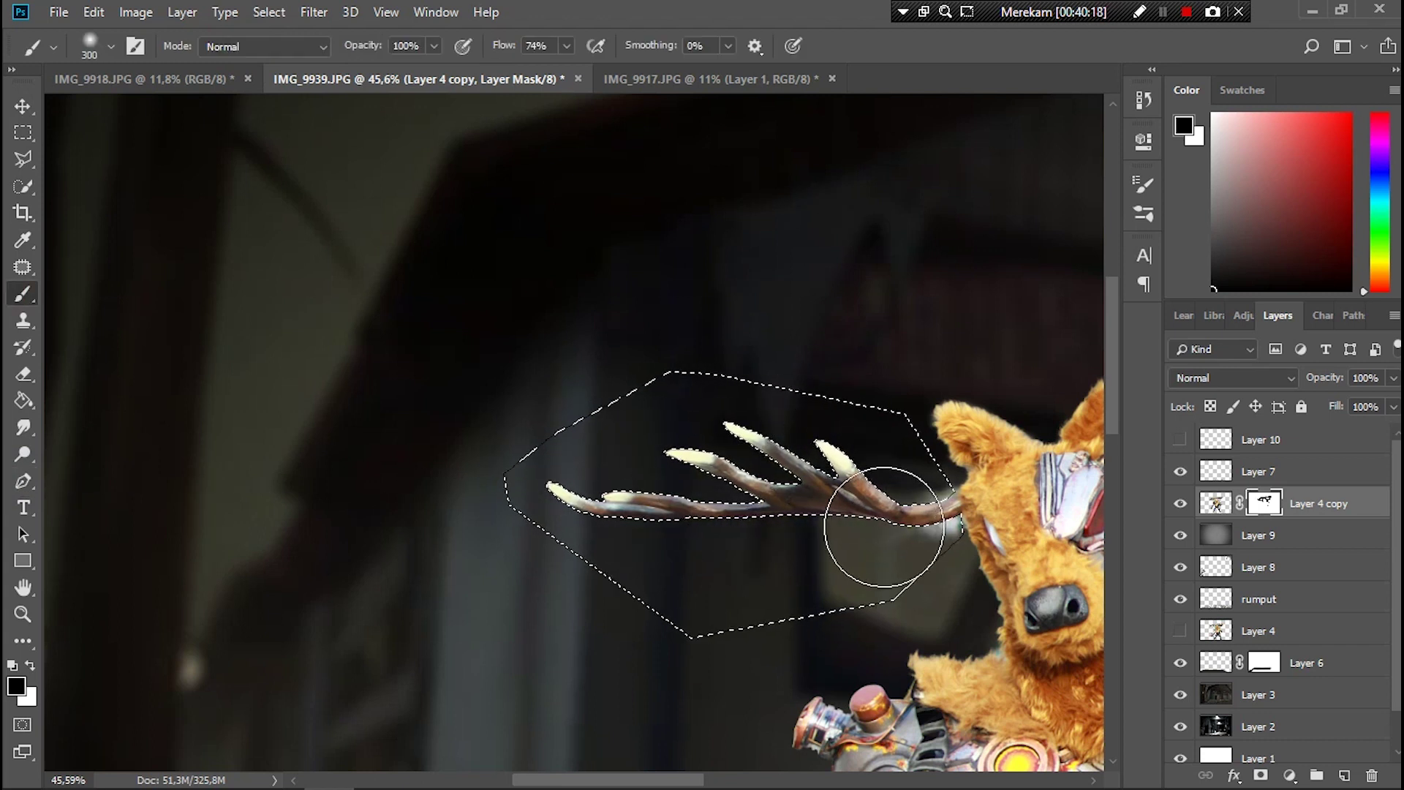
{"action": "scroll", "coordinate": [883, 527], "scroll_direction": "up", "scroll_amount": 5}
{"action": "key", "text": "bracketleft"}
{"action": "key", "text": "bracketleft"}
{"action": "key", "text": "bracketleft"}
{"action": "key", "text": "ctrl+d"}
Step: Darken the pale gap between the right antler's branches with a 35-size brush
{"action": "key", "text": "bracketleft"}
{"action": "key", "text": "bracketleft"}
{"action": "key", "text": "bracketleft"}
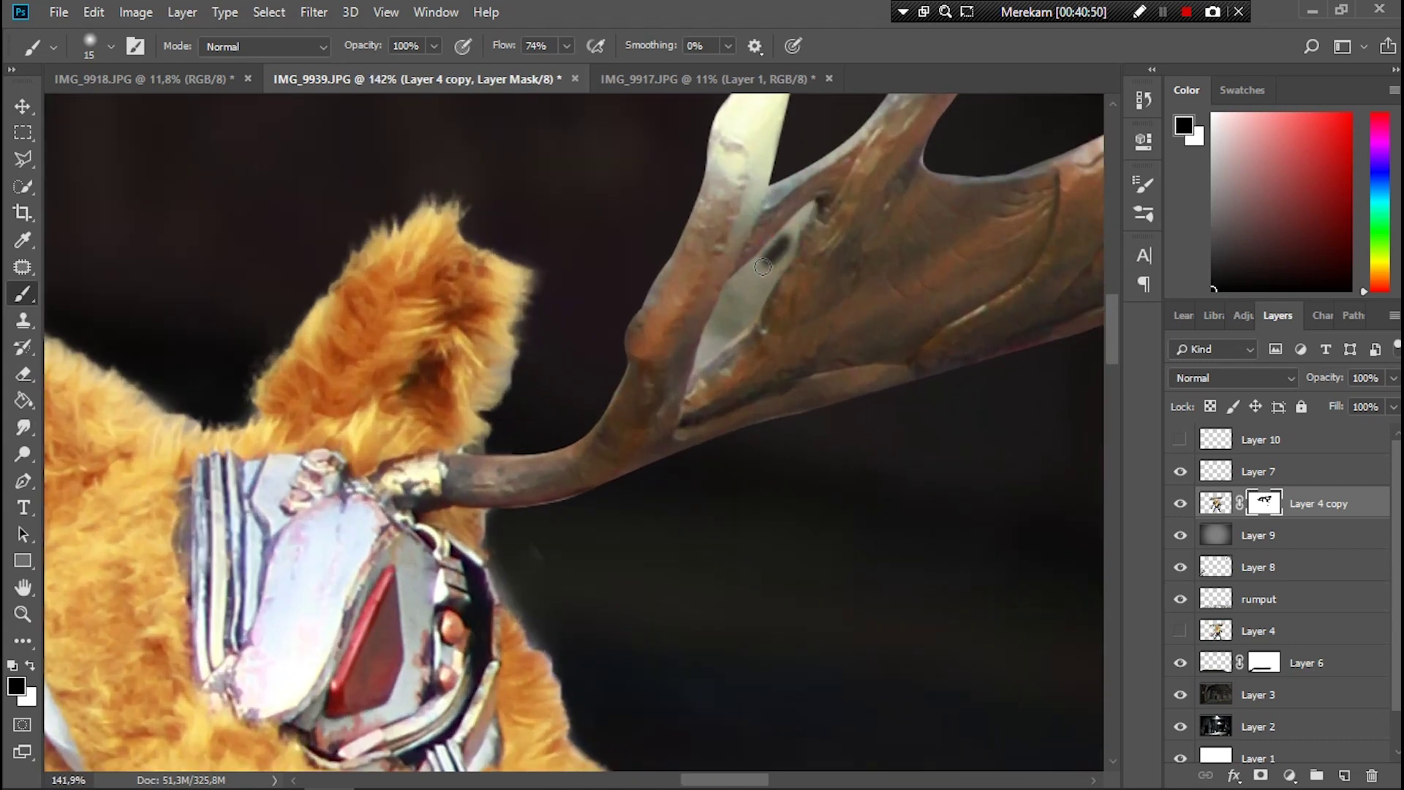
{"action": "left_click_drag", "start_coordinate": [762, 267], "coordinate": [737, 307]}
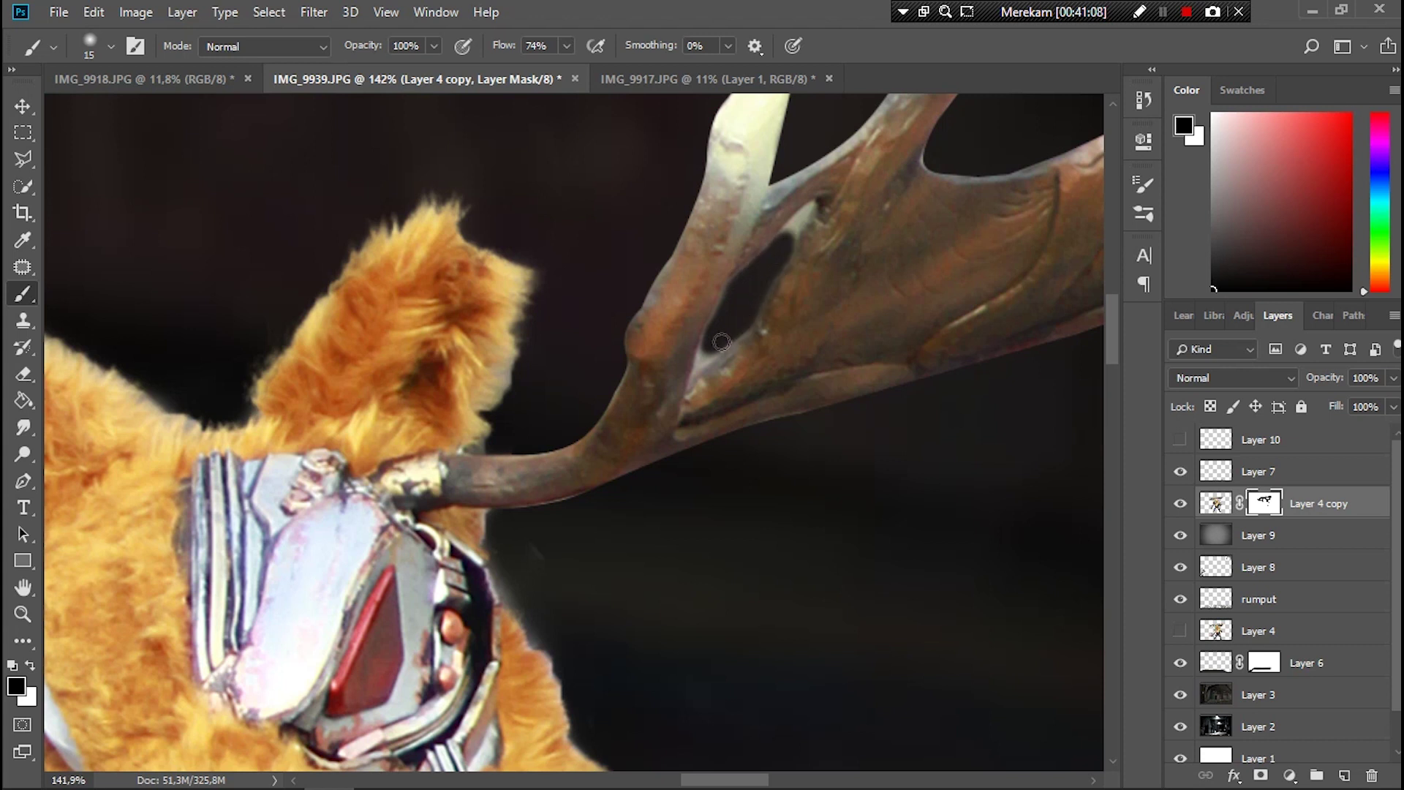
{"action": "scroll", "coordinate": [794, 237], "scroll_direction": "up", "scroll_amount": 5}
{"action": "left_click_drag", "start_coordinate": [819, 183], "coordinate": [803, 198]}
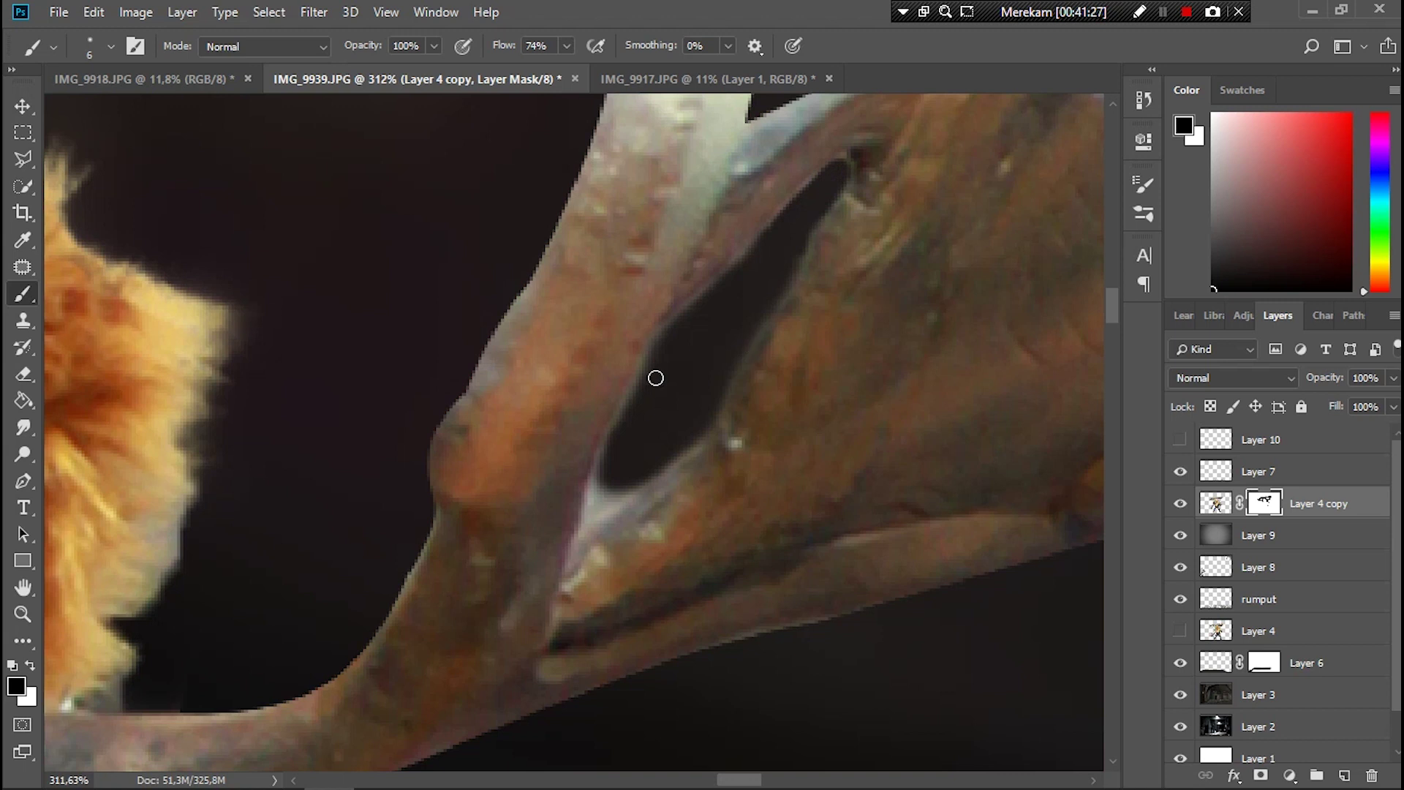
{"action": "left_click_drag", "start_coordinate": [602, 507], "coordinate": [625, 498]}
{"action": "left_click_drag", "start_coordinate": [618, 428], "coordinate": [594, 495]}
{"action": "key", "text": "ctrl+0"}
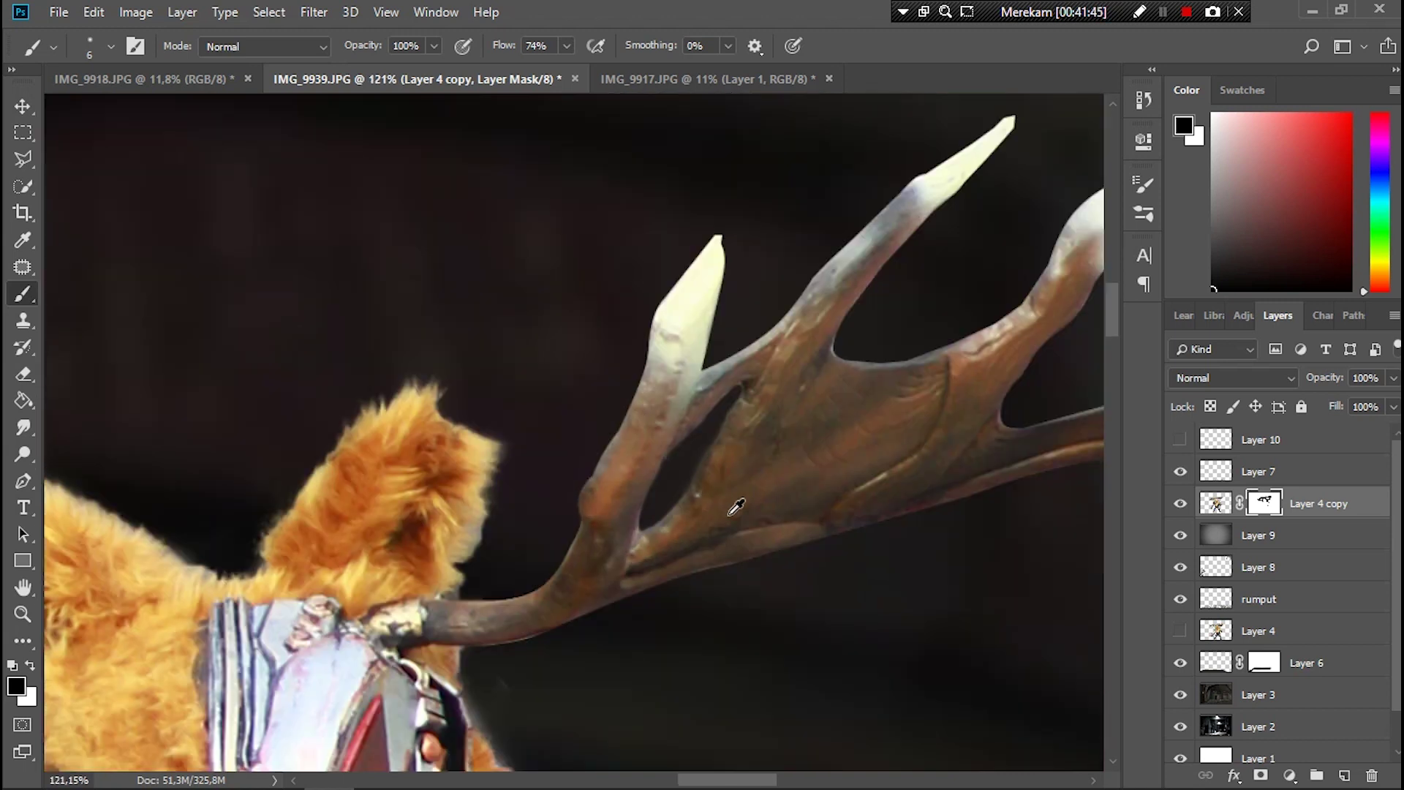
Step: Select the antler layer's contents, clear the selection, and hide Layer 7
{"action": "left_click", "coordinate": [1217, 506], "text": "ctrl"}
{"action": "key", "text": "v"}
{"action": "key", "text": "ctrl+d"}
{"action": "left_click", "coordinate": [1181, 471]}
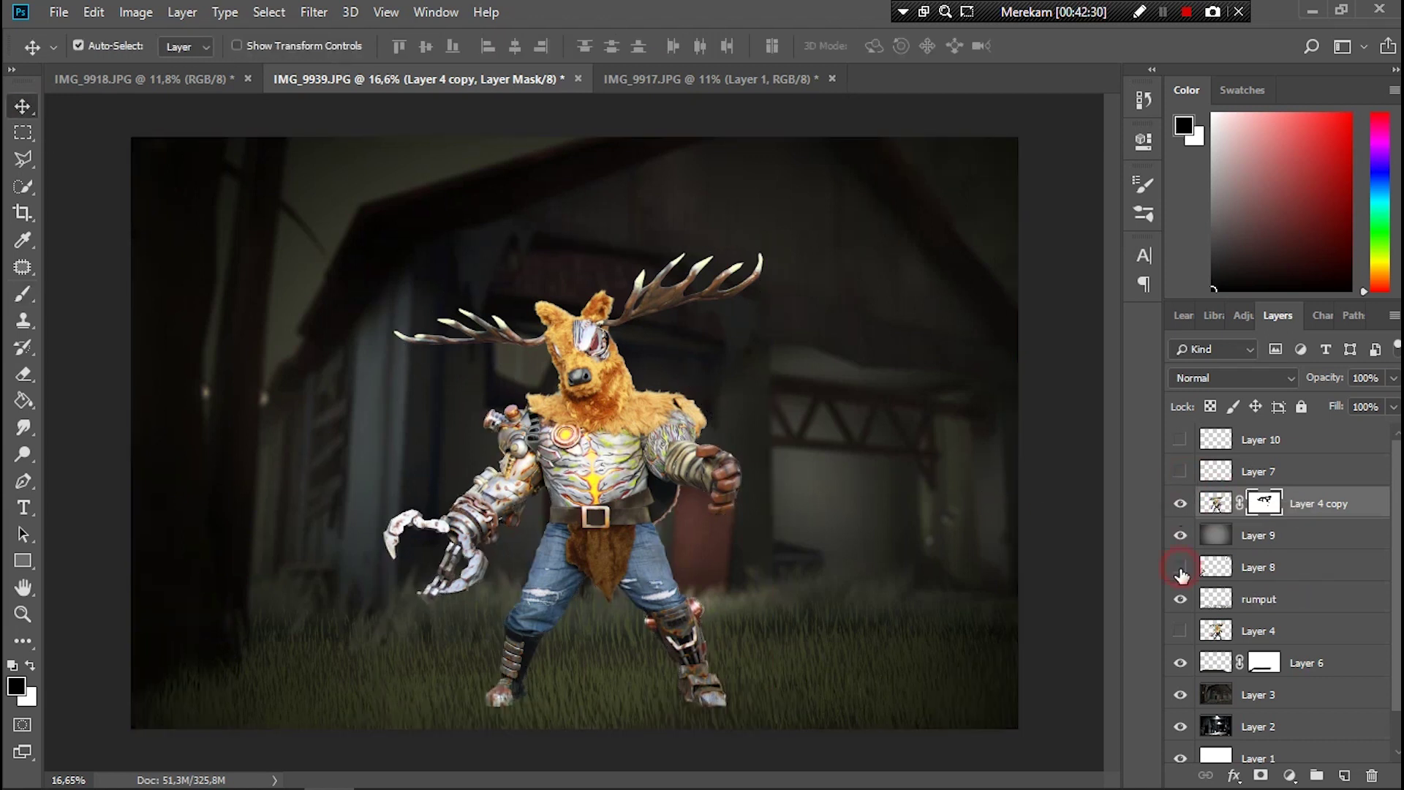
Step: Hide Layer 8, the rumput grass layer and the background scene layers
{"action": "left_click", "coordinate": [1181, 566]}
{"action": "left_click", "coordinate": [1180, 599]}
{"action": "left_click", "coordinate": [1180, 726]}
{"action": "left_click", "coordinate": [1181, 695]}
{"action": "left_click", "coordinate": [1180, 662]}
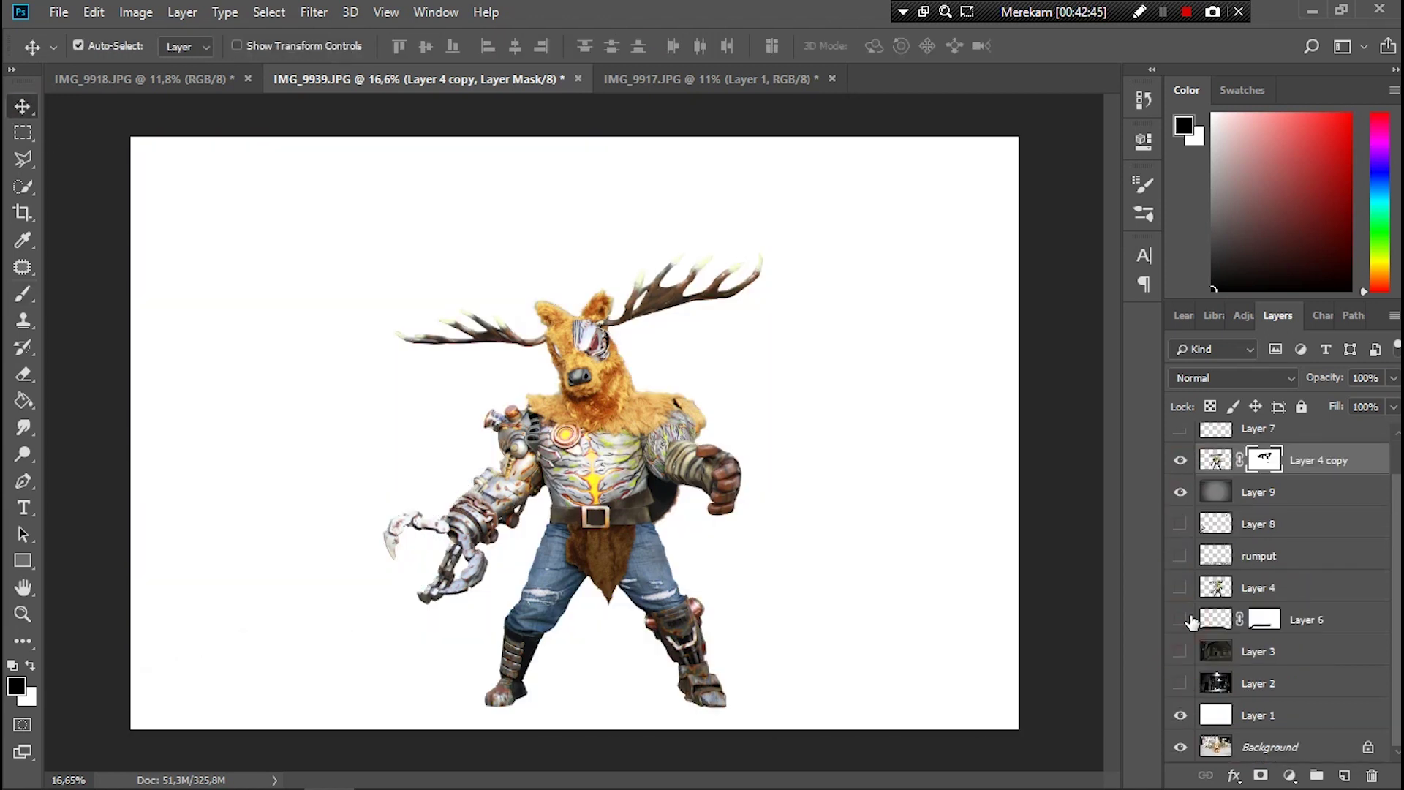
{"action": "left_click", "coordinate": [1181, 535]}
Step: Stamp the visible character into a new merged Layer 11 and delete the temporary copy
{"action": "key", "text": "ctrl+j"}
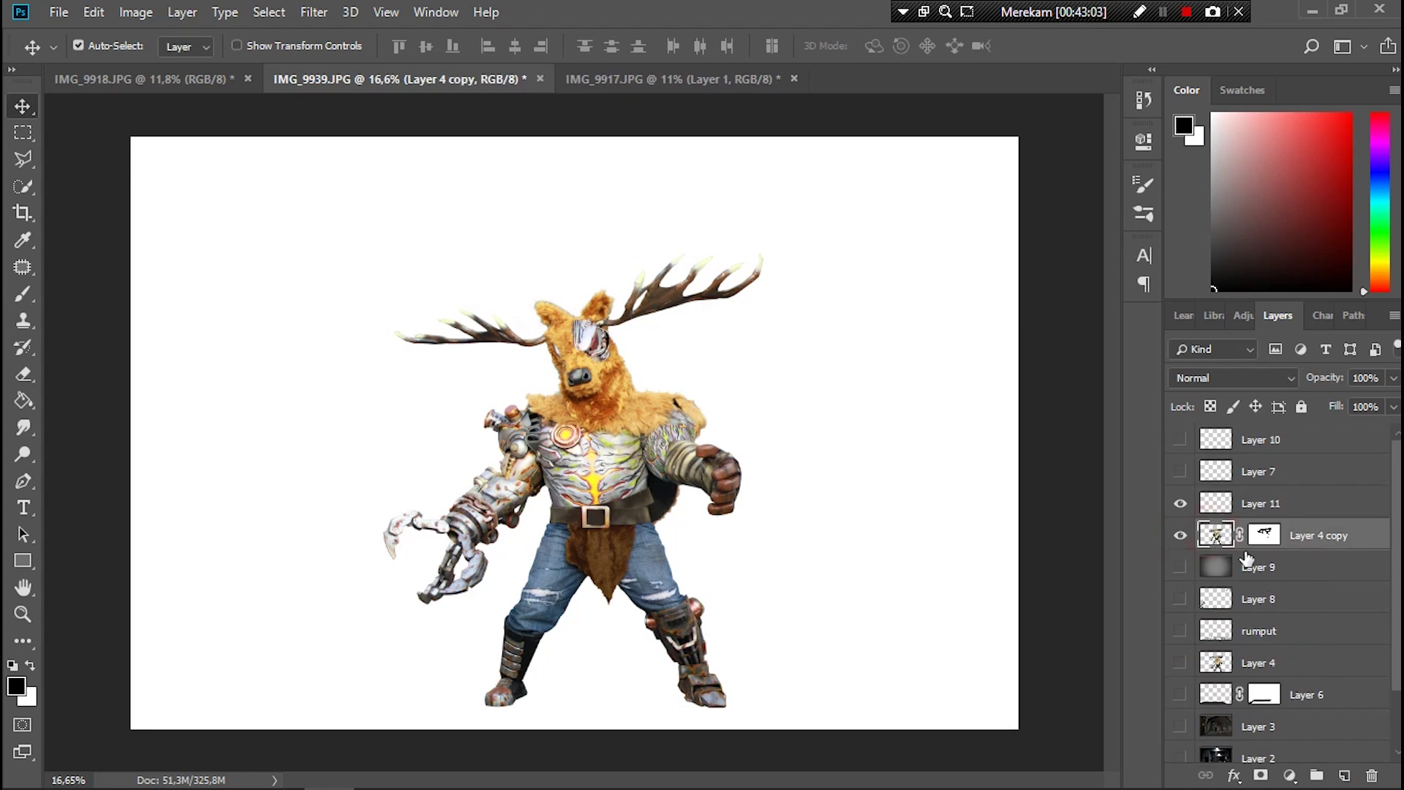
{"action": "left_click", "coordinate": [1180, 568]}
{"action": "key", "text": "ctrl+shift+alt+n"}
{"action": "key", "text": "ctrl+shift+alt+e"}
{"action": "left_click", "coordinate": [1310, 536]}
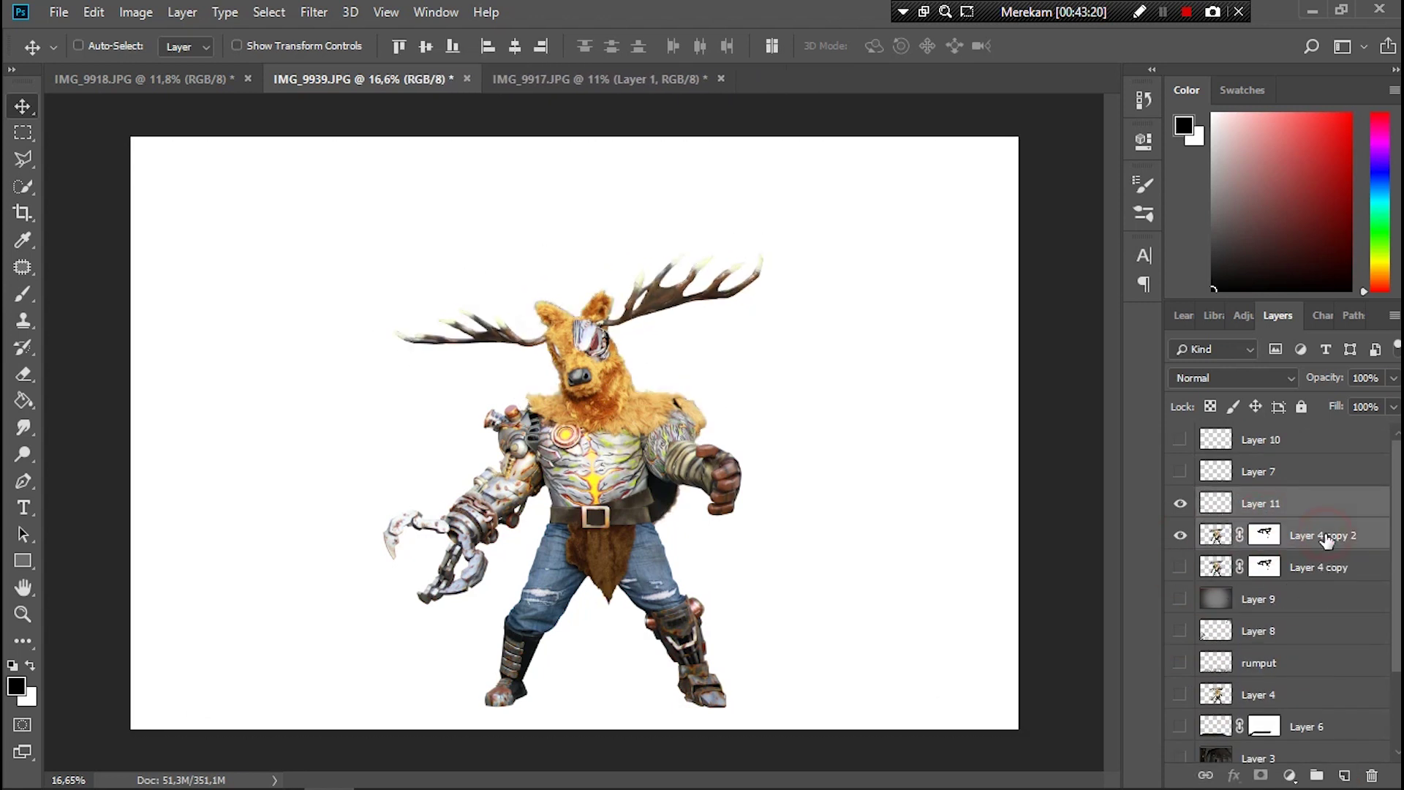
{"action": "key", "text": "Delete"}
{"action": "left_click", "coordinate": [1181, 537]}
Step: Show the background scene layers and Layer 7 again
{"action": "left_click", "coordinate": [1180, 630]}
{"action": "left_click", "coordinate": [1180, 599]}
{"action": "left_click", "coordinate": [1180, 567]}
{"action": "left_click", "coordinate": [1181, 695]}
{"action": "left_click", "coordinate": [1180, 726]}
{"action": "scroll", "coordinate": [1200, 686], "scroll_direction": "down", "scroll_amount": 2}
{"action": "scroll", "coordinate": [1200, 686], "scroll_direction": "up", "scroll_amount": 2}
{"action": "left_click", "coordinate": [1180, 471]}
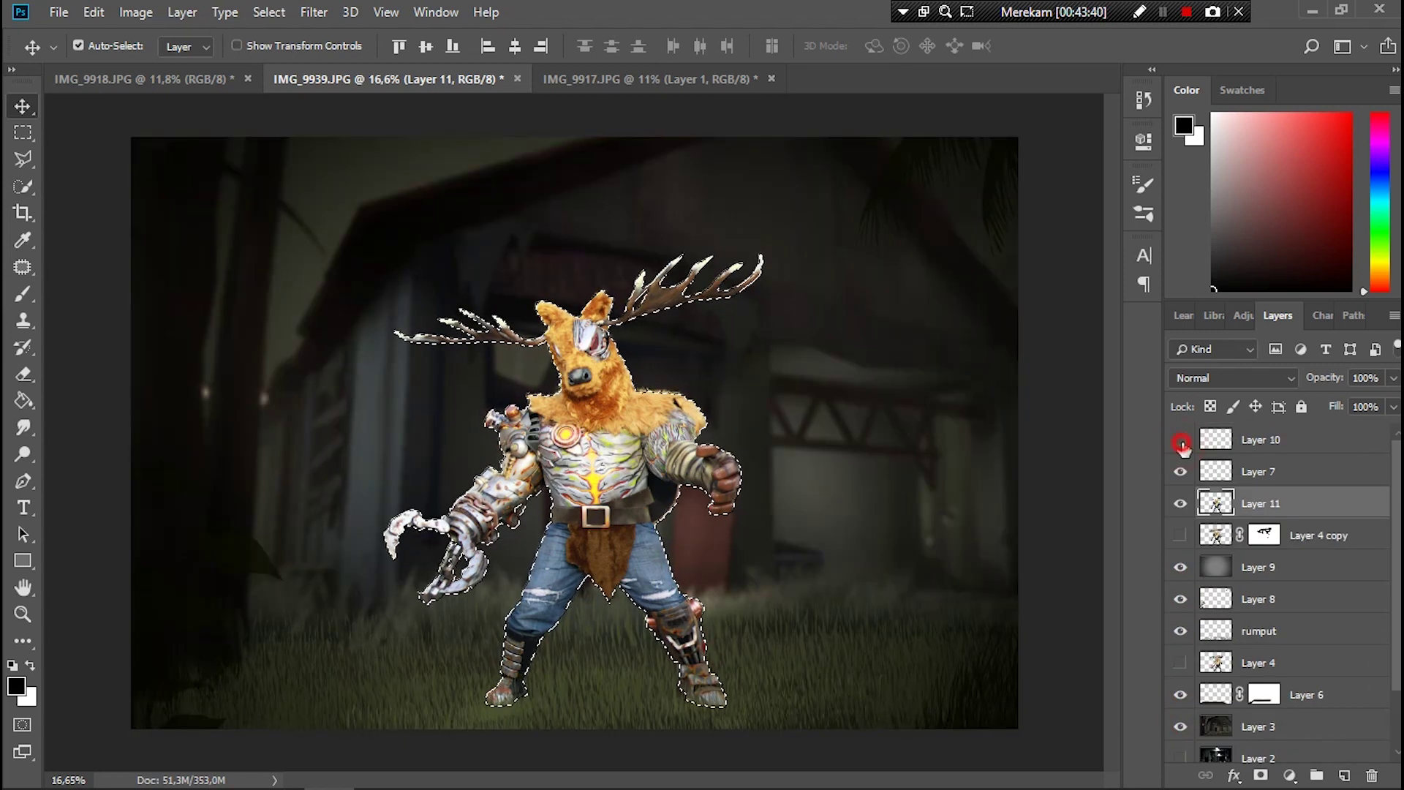
{"action": "scroll", "coordinate": [622, 483], "scroll_direction": "up", "scroll_amount": 2}
{"action": "scroll", "coordinate": [622, 483], "scroll_direction": "down", "scroll_amount": 2}
{"action": "left_click", "coordinate": [1291, 775]}
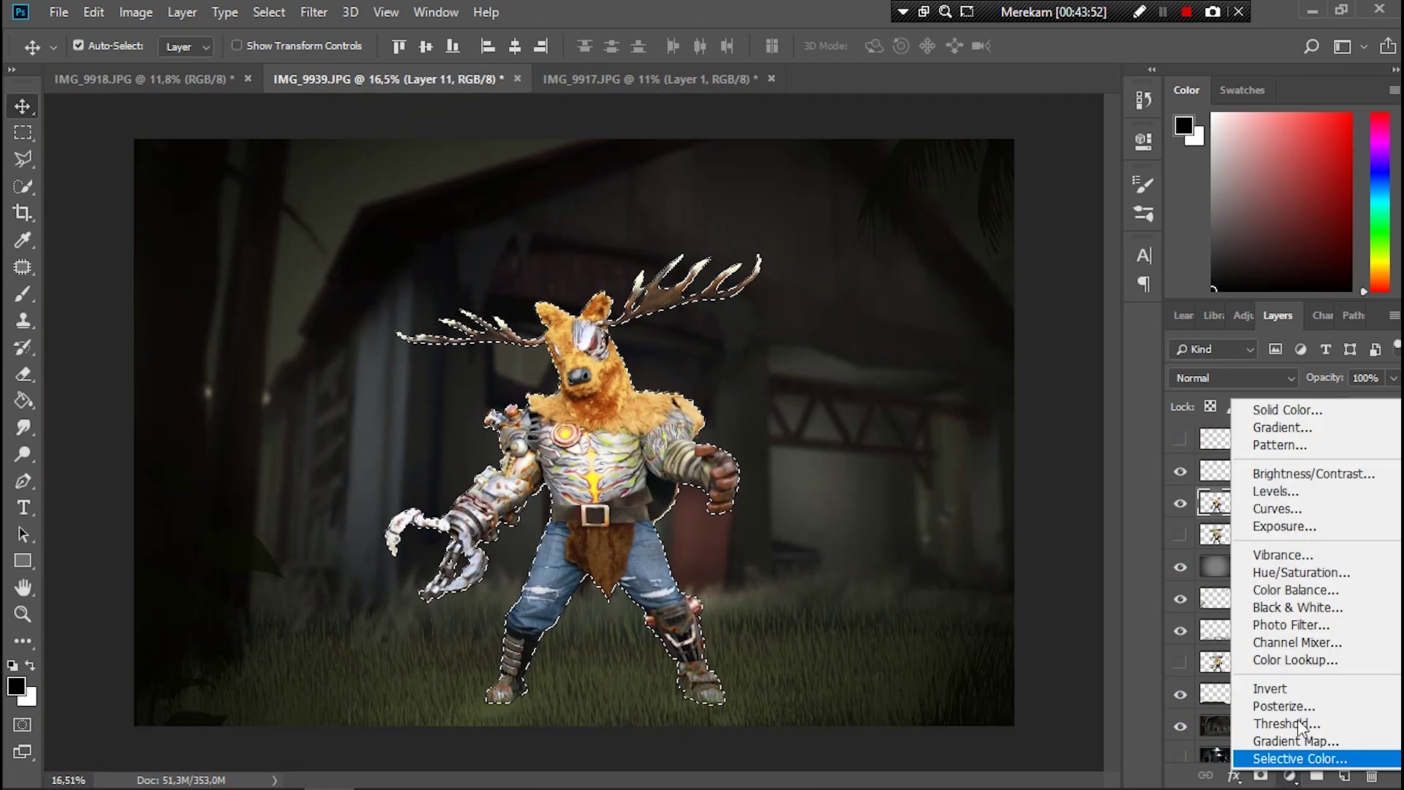
Step: Add an Exposure adjustment clipped to Layer 11 with exposure -1.33 and gamma 0.60
{"action": "left_click", "coordinate": [1262, 567]}
{"action": "left_click", "coordinate": [965, 484]}
{"action": "left_click_drag", "start_coordinate": [967, 334], "coordinate": [971, 334]}
{"action": "left_click_drag", "start_coordinate": [967, 254], "coordinate": [944, 254]}
{"action": "mouse_move", "coordinate": [967, 293]}
{"action": "left_mouse_down"}
{"action": "mouse_move", "coordinate": [976, 334]}
{"action": "mouse_move", "coordinate": [994, 334]}
{"action": "left_mouse_up"}
{"action": "left_click_drag", "start_coordinate": [956, 293], "coordinate": [1015, 334]}
{"action": "left_click_drag", "start_coordinate": [946, 253], "coordinate": [942, 254]}
{"action": "left_click_drag", "start_coordinate": [1015, 334], "coordinate": [1008, 333]}
{"action": "left_click", "coordinate": [952, 383]}
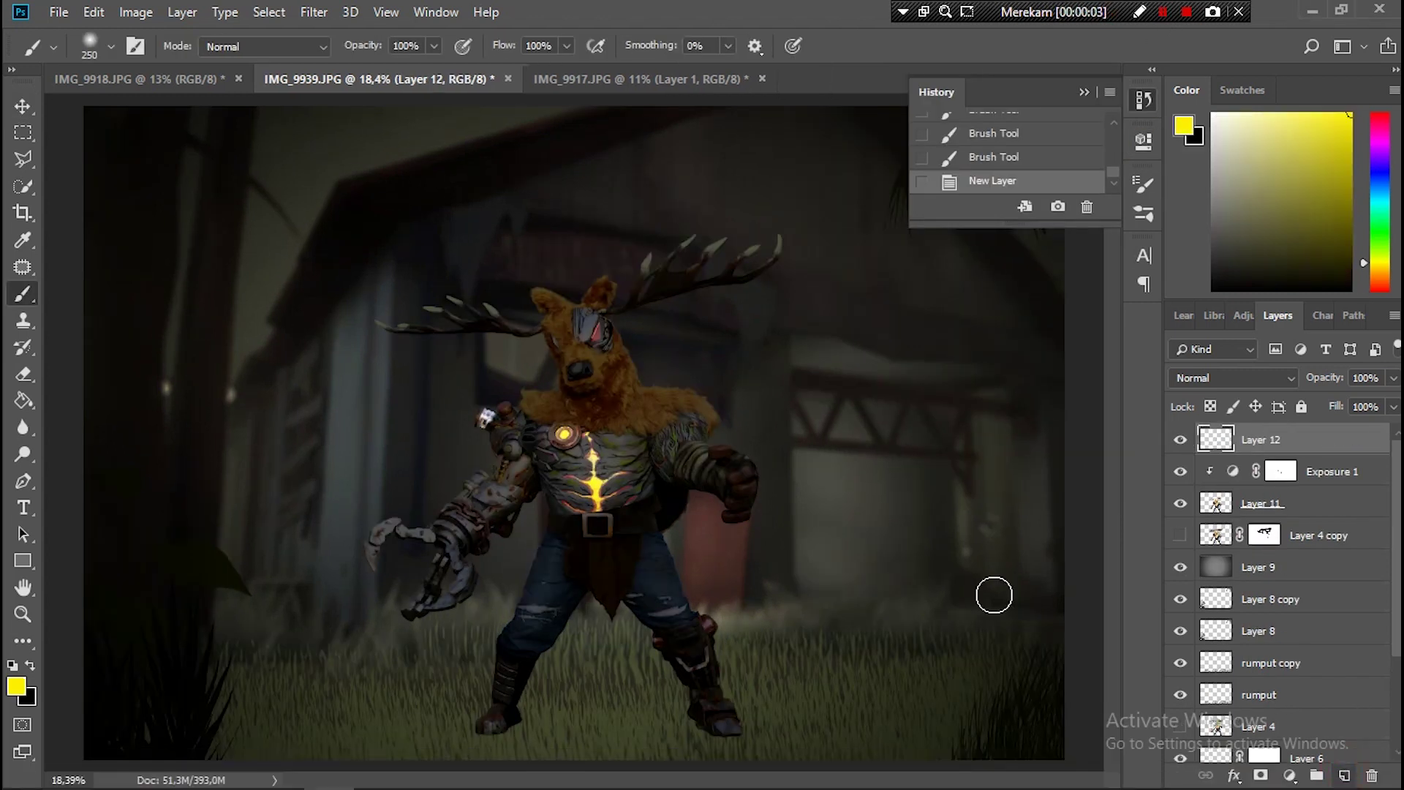
Step: Set the yellow glow Layer 12 to Color Dodge blending
{"action": "left_click", "coordinate": [587, 454]}
{"action": "left_click", "coordinate": [1234, 378]}
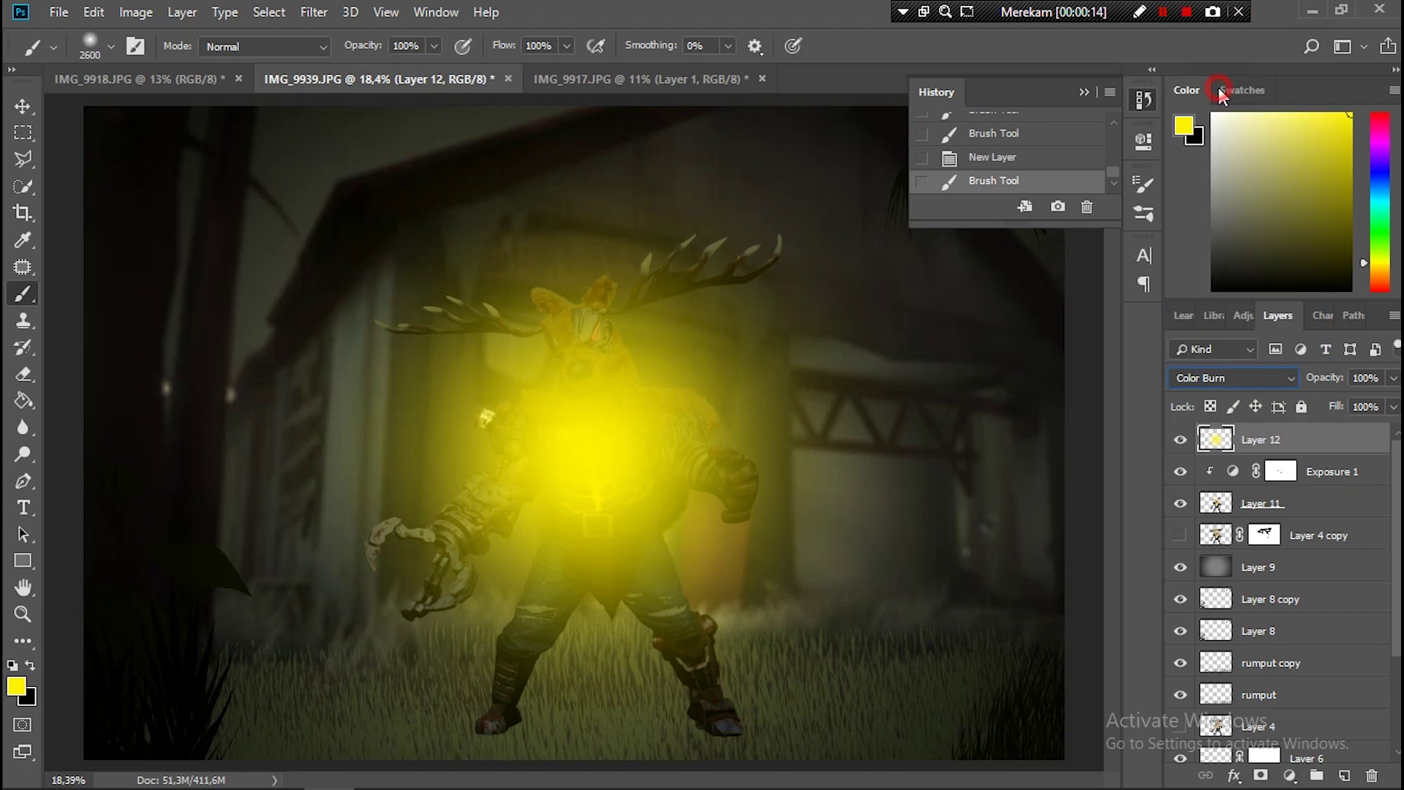
{"action": "left_click", "coordinate": [1206, 176]}
Step: Move the glow left, scale it up over the left side, and add a layer mask
{"action": "left_click", "coordinate": [22, 106]}
{"action": "left_click_drag", "start_coordinate": [639, 494], "coordinate": [272, 398]}
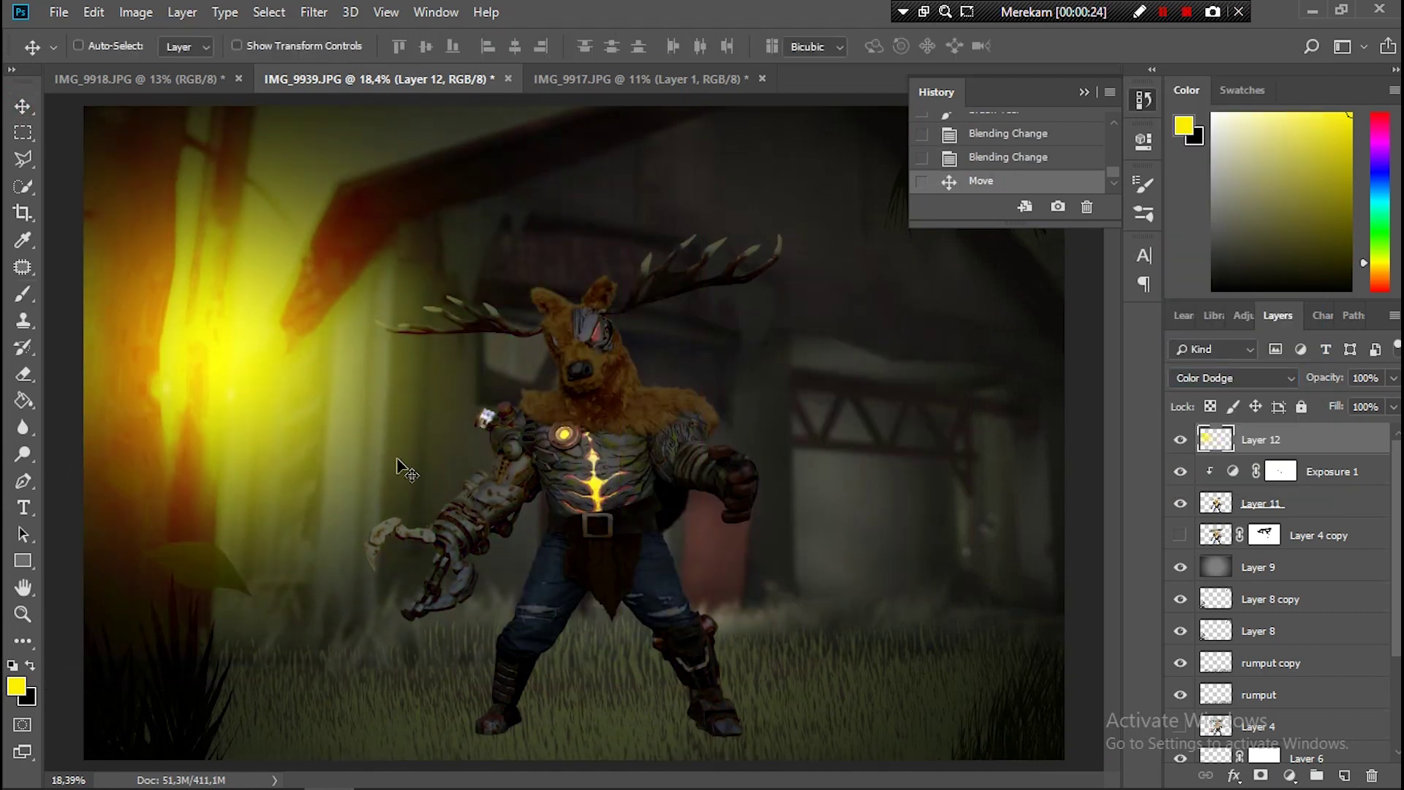
{"action": "key", "text": "ctrl+t"}
{"action": "left_click_drag", "start_coordinate": [684, 572], "coordinate": [715, 605]}
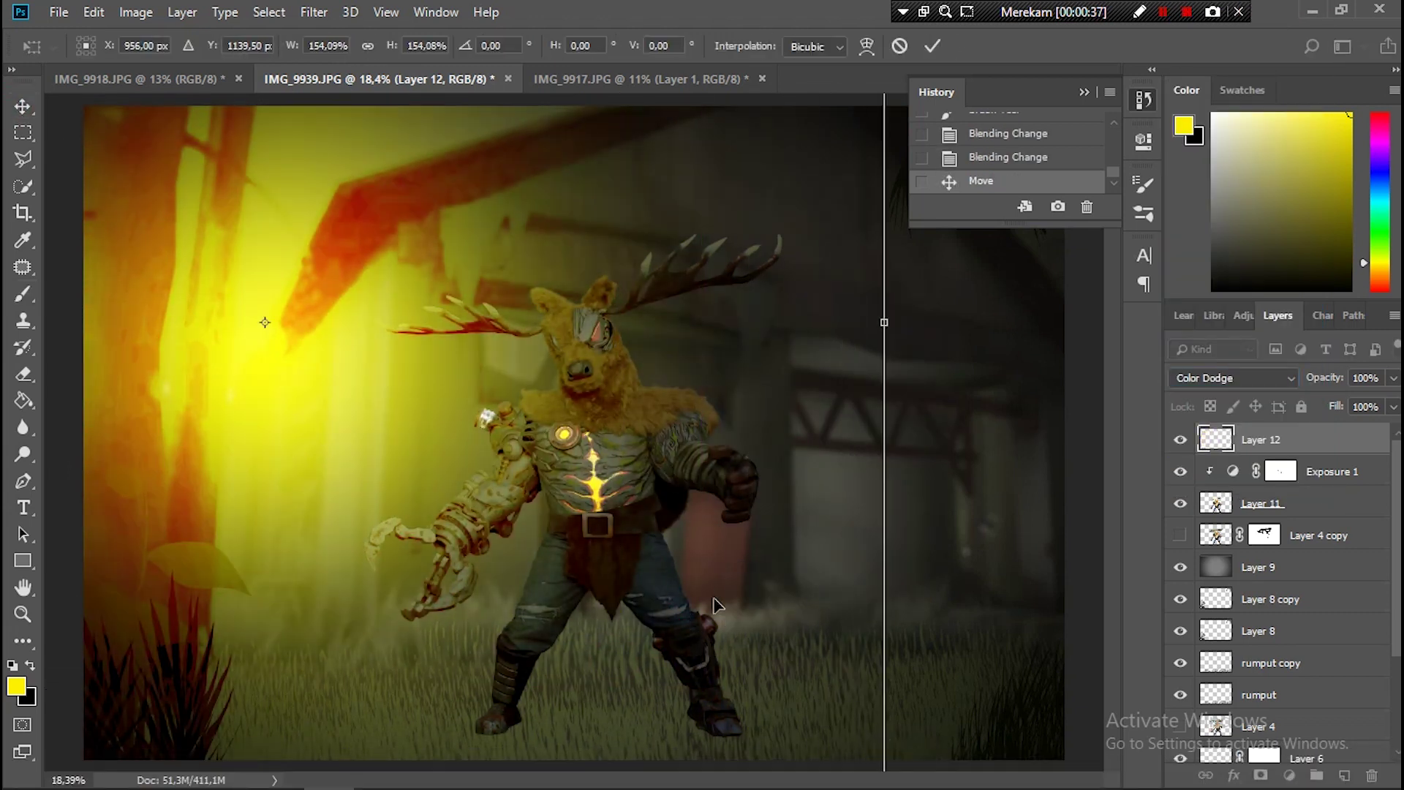
{"action": "left_click", "coordinate": [932, 45]}
{"action": "left_click", "coordinate": [1260, 775]}
Step: Paint black on Layer 12's mask to hide the glow at the top and over the character
{"action": "key", "text": "b"}
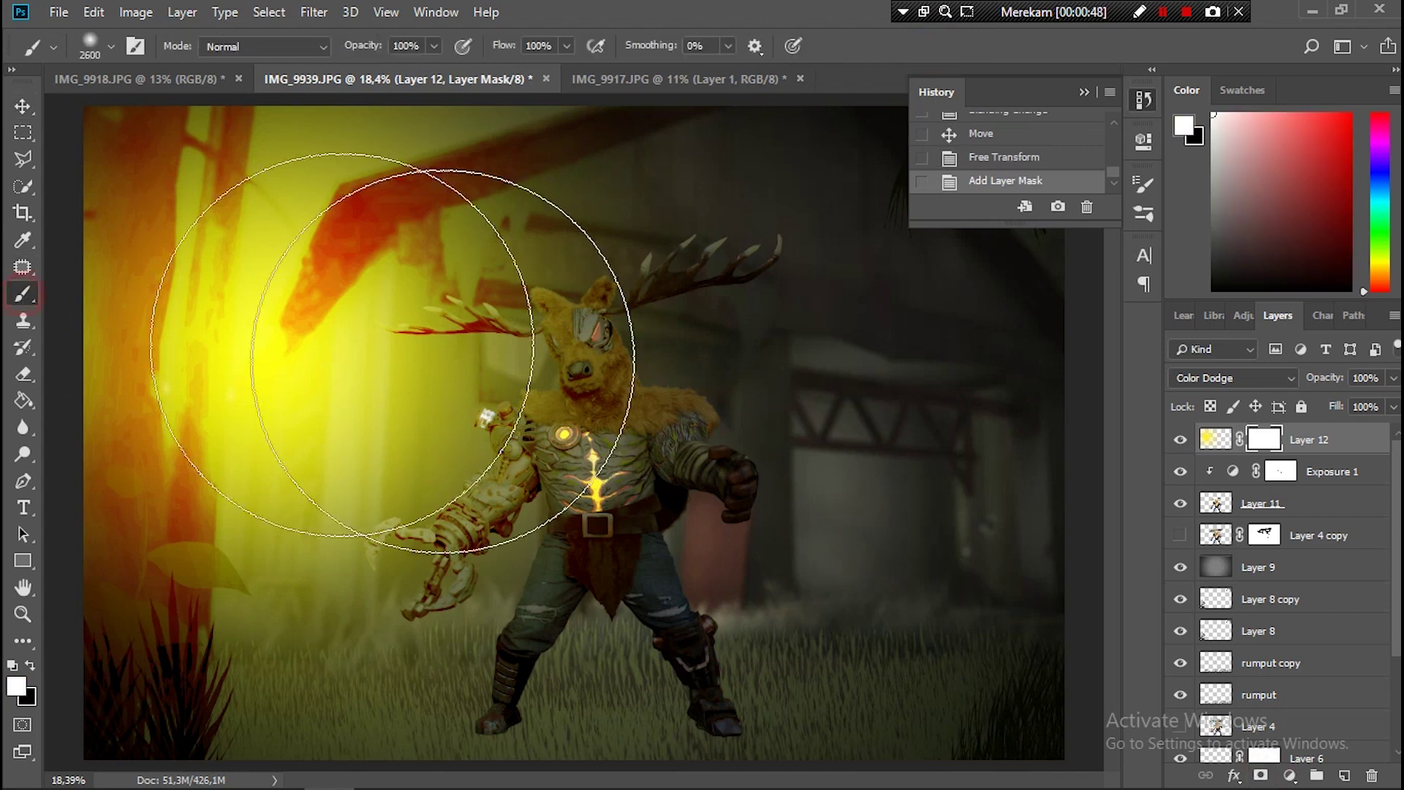
{"action": "key", "text": "bracketleft"}
{"action": "key", "text": "bracketleft"}
{"action": "key", "text": "bracketleft"}
{"action": "key", "text": "x"}
{"action": "mouse_move", "coordinate": [176, 124]}
{"action": "left_mouse_down"}
{"action": "mouse_move", "coordinate": [85, 282]}
{"action": "mouse_move", "coordinate": [94, 727]}
{"action": "left_mouse_up"}
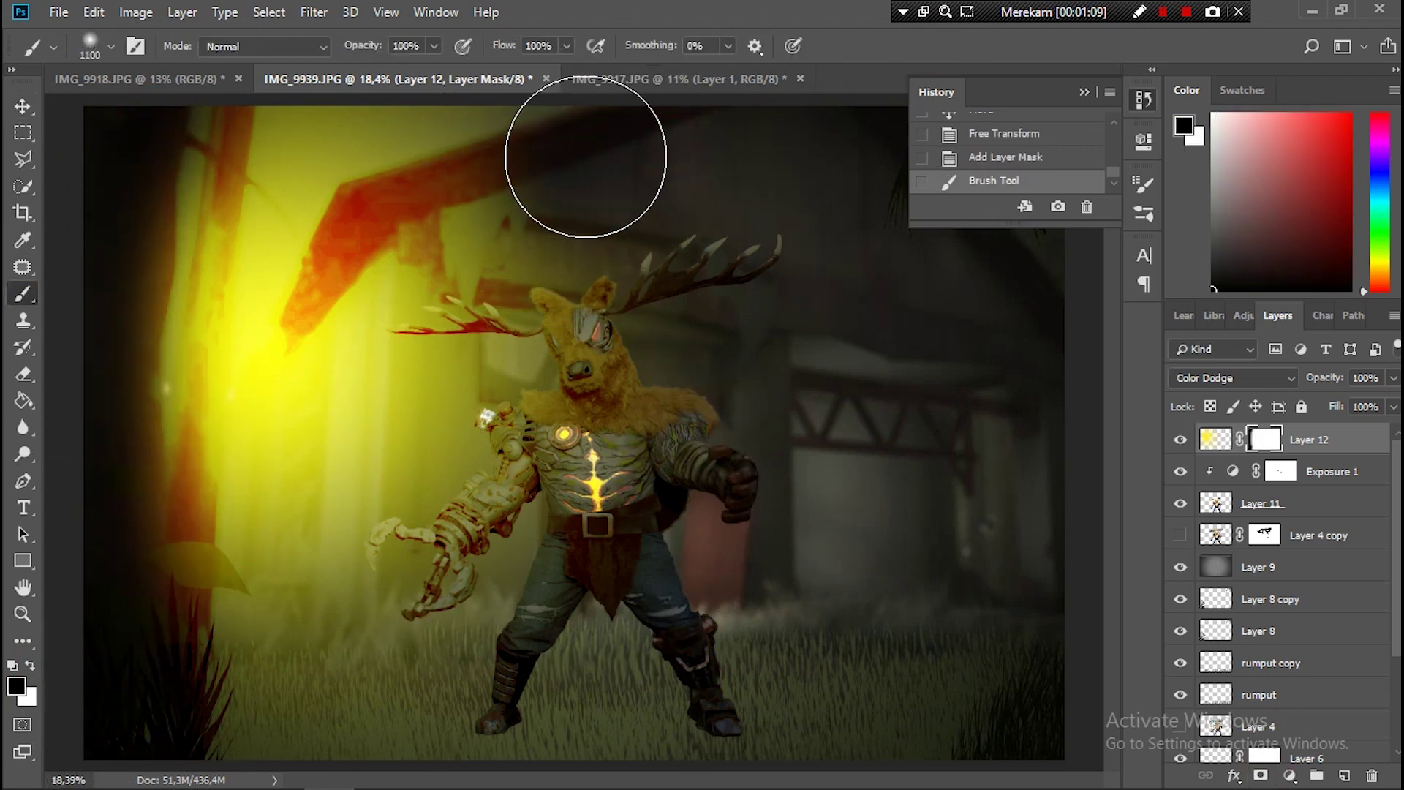
{"action": "left_click_drag", "start_coordinate": [740, 296], "coordinate": [492, 173]}
{"action": "key", "text": "bracketleft"}
{"action": "key", "text": "bracketleft"}
{"action": "key", "text": "bracketleft"}
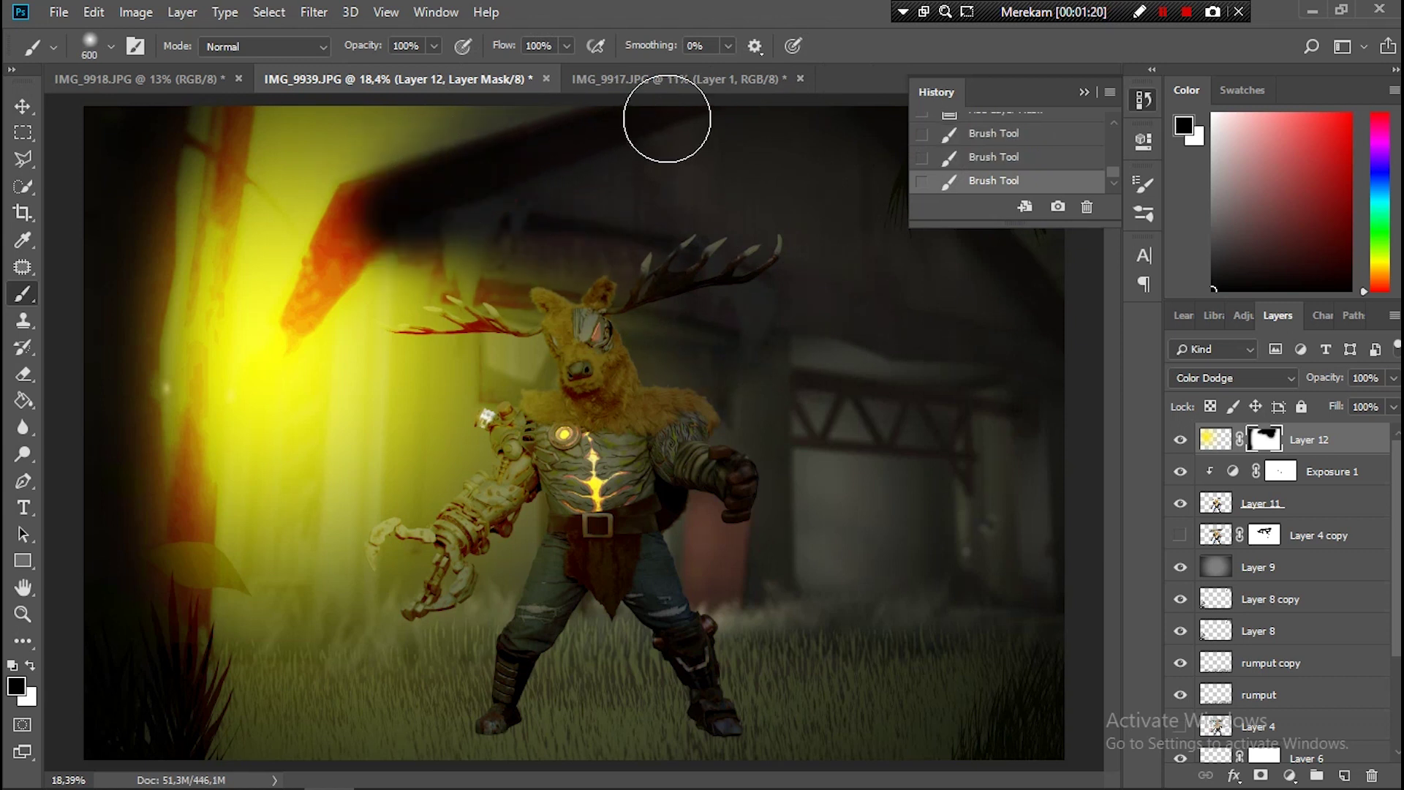
{"action": "key", "text": "bracketleft"}
{"action": "key", "text": "bracketleft"}
{"action": "mouse_move", "coordinate": [460, 198]}
{"action": "left_mouse_down"}
{"action": "mouse_move", "coordinate": [431, 295]}
{"action": "mouse_move", "coordinate": [414, 573]}
{"action": "mouse_move", "coordinate": [552, 614]}
{"action": "left_mouse_up"}
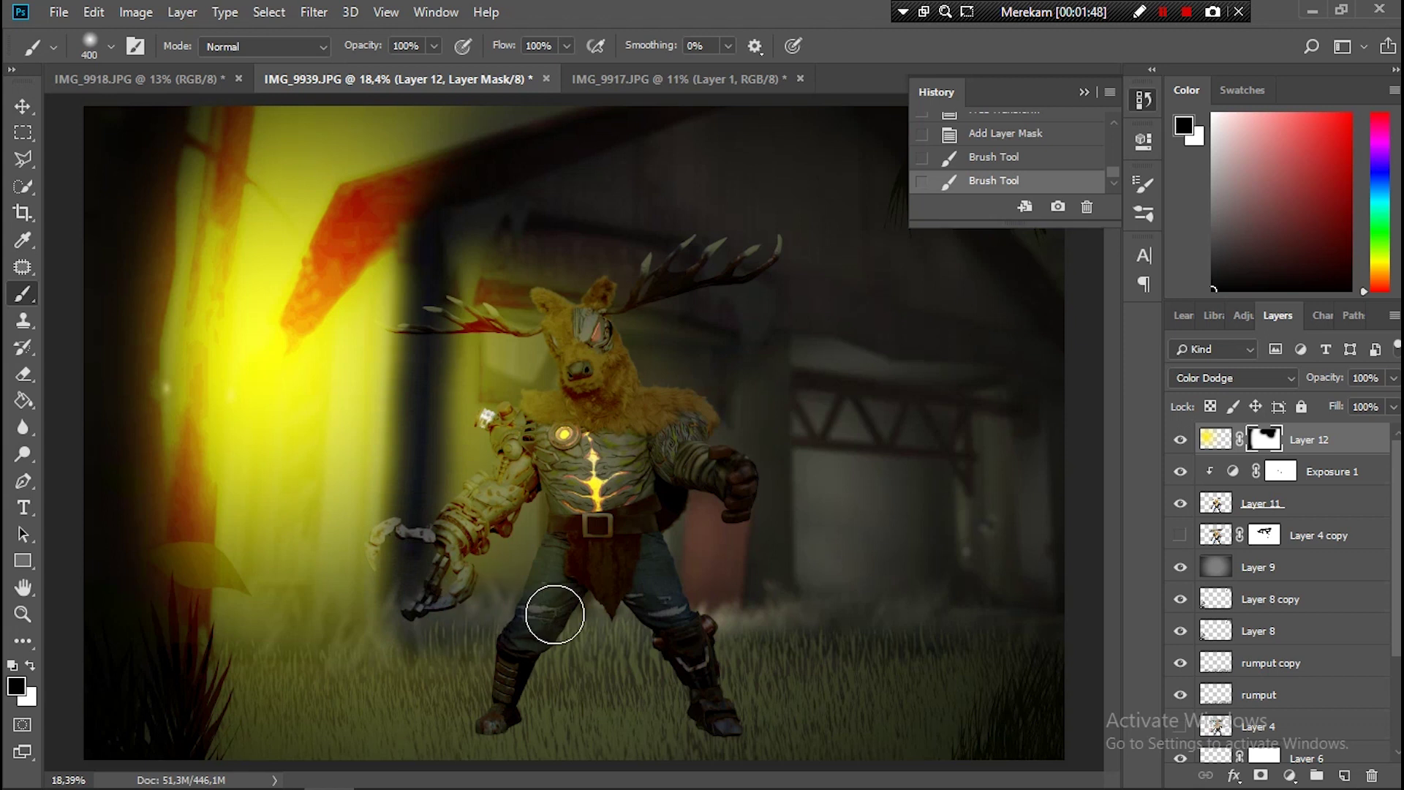
{"action": "mouse_move", "coordinate": [733, 255]}
{"action": "left_mouse_down"}
{"action": "mouse_move", "coordinate": [449, 354]}
{"action": "mouse_move", "coordinate": [649, 380]}
{"action": "mouse_move", "coordinate": [461, 511]}
{"action": "mouse_move", "coordinate": [556, 567]}
{"action": "mouse_move", "coordinate": [439, 454]}
{"action": "mouse_move", "coordinate": [452, 286]}
{"action": "left_mouse_up"}
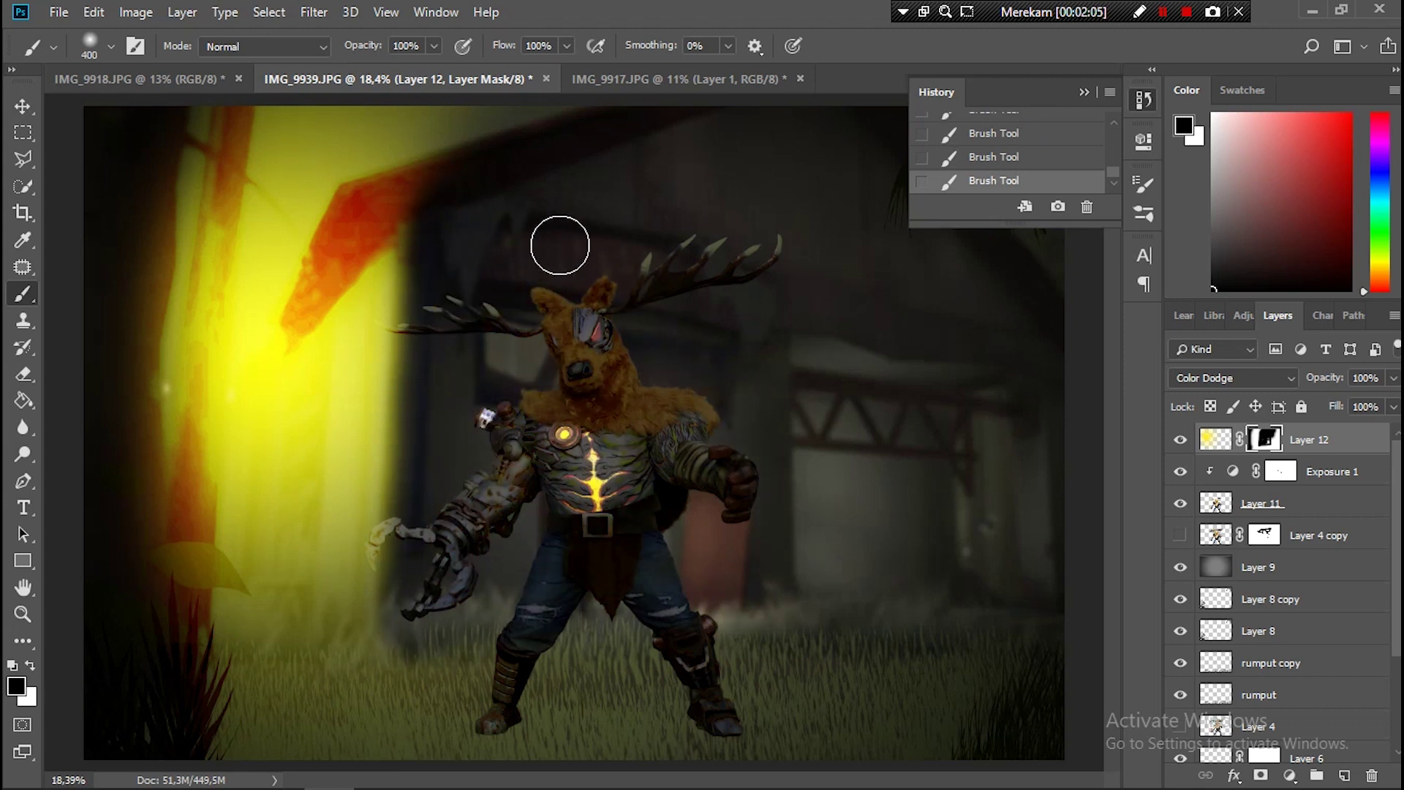
Step: Repaint the glow back in white on the left side with a large brush
{"action": "left_click", "coordinate": [30, 668]}
{"action": "key", "text": "bracketleft"}
{"action": "key", "text": "bracketleft"}
{"action": "mouse_move", "coordinate": [395, 206]}
{"action": "left_mouse_down"}
{"action": "mouse_move", "coordinate": [480, 119]}
{"action": "mouse_move", "coordinate": [391, 215]}
{"action": "mouse_move", "coordinate": [492, 148]}
{"action": "left_mouse_up"}
{"action": "key", "text": "bracketright"}
{"action": "key", "text": "bracketright"}
{"action": "key", "text": "bracketright"}
{"action": "left_click_drag", "start_coordinate": [190, 146], "coordinate": [142, 433]}
{"action": "left_click", "coordinate": [1228, 377]}
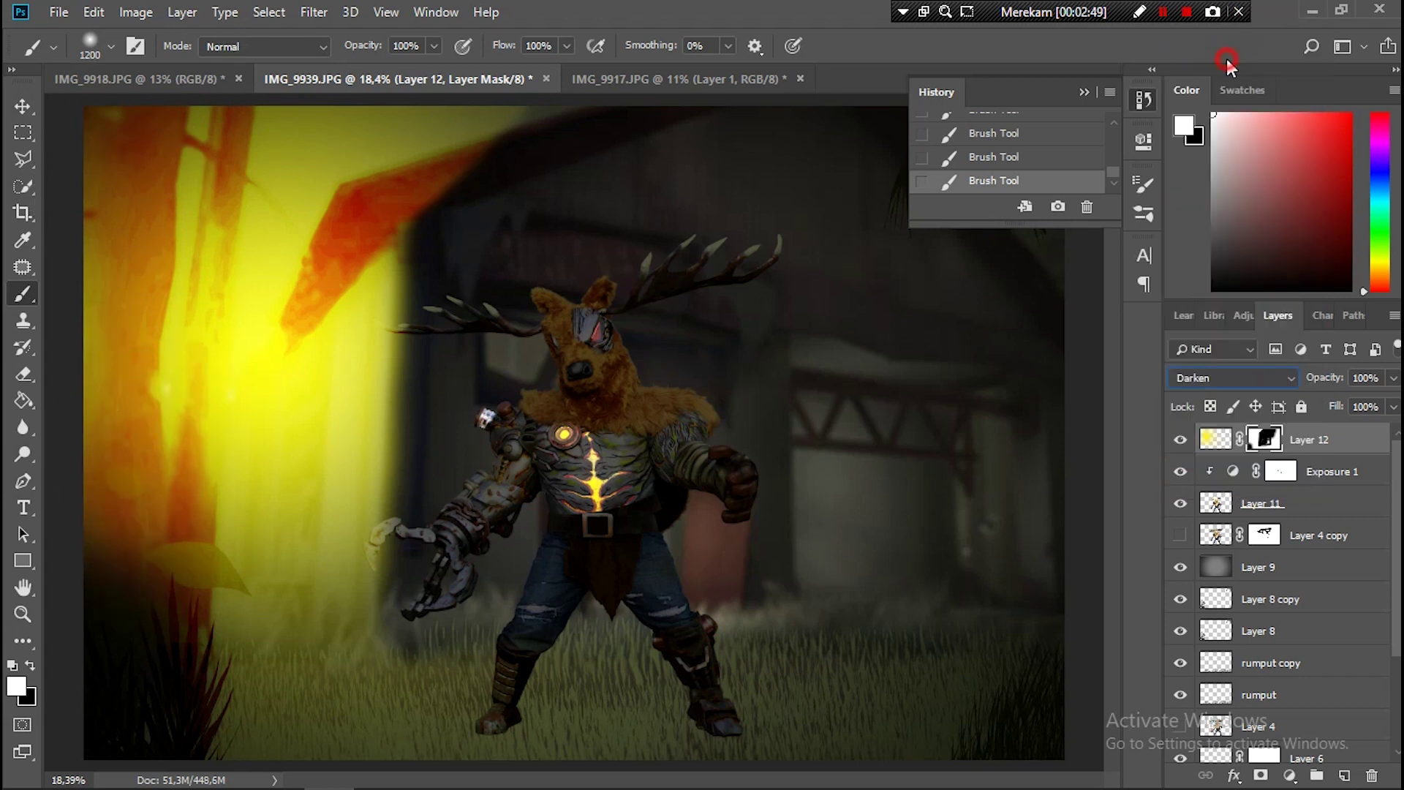
Step: Duplicate Layer 12 and set the copy to Color Dodge at 70% fill
{"action": "scroll", "coordinate": [1229, 381], "scroll_direction": "up", "scroll_amount": 1}
{"action": "scroll", "coordinate": [1229, 381], "scroll_direction": "up", "scroll_amount": 2}
{"action": "scroll", "coordinate": [1228, 382], "scroll_direction": "down", "scroll_amount": 2}
{"action": "scroll", "coordinate": [1228, 382], "scroll_direction": "down", "scroll_amount": 2}
{"action": "scroll", "coordinate": [1228, 382], "scroll_direction": "down", "scroll_amount": 1}
{"action": "scroll", "coordinate": [1229, 382], "scroll_direction": "down", "scroll_amount": 1}
{"action": "scroll", "coordinate": [1229, 381], "scroll_direction": "down", "scroll_amount": 2}
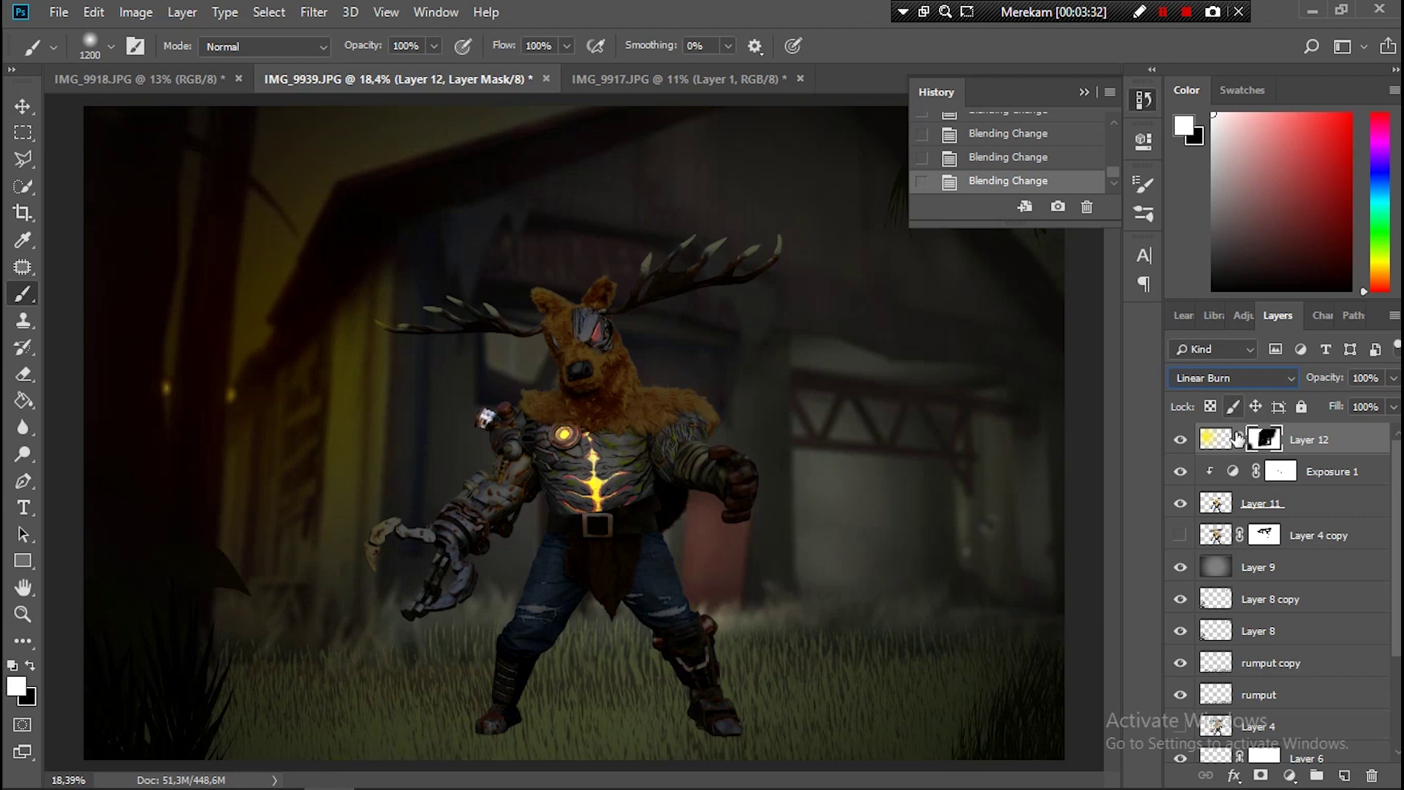
{"action": "key", "text": "ctrl+j"}
{"action": "left_click", "coordinate": [1229, 377]}
{"action": "left_click", "coordinate": [1229, 270]}
{"action": "left_click", "coordinate": [1228, 377]}
{"action": "left_click", "coordinate": [1231, 176]}
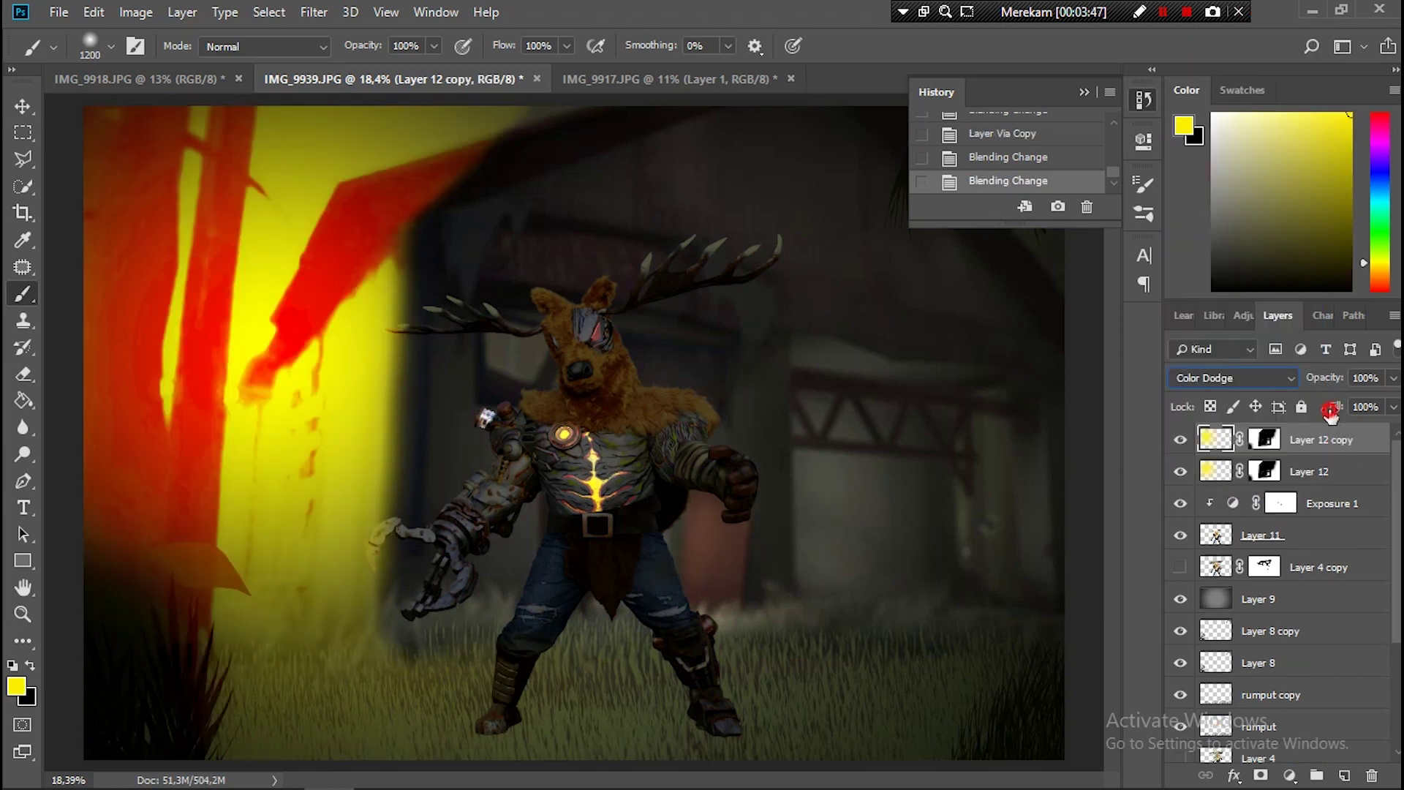
{"action": "left_click_drag", "start_coordinate": [1335, 406], "coordinate": [1316, 406]}
Step: Undo a test brush stroke, shrink the brush and reset colours to black and white
{"action": "left_click_drag", "start_coordinate": [282, 266], "coordinate": [366, 263]}
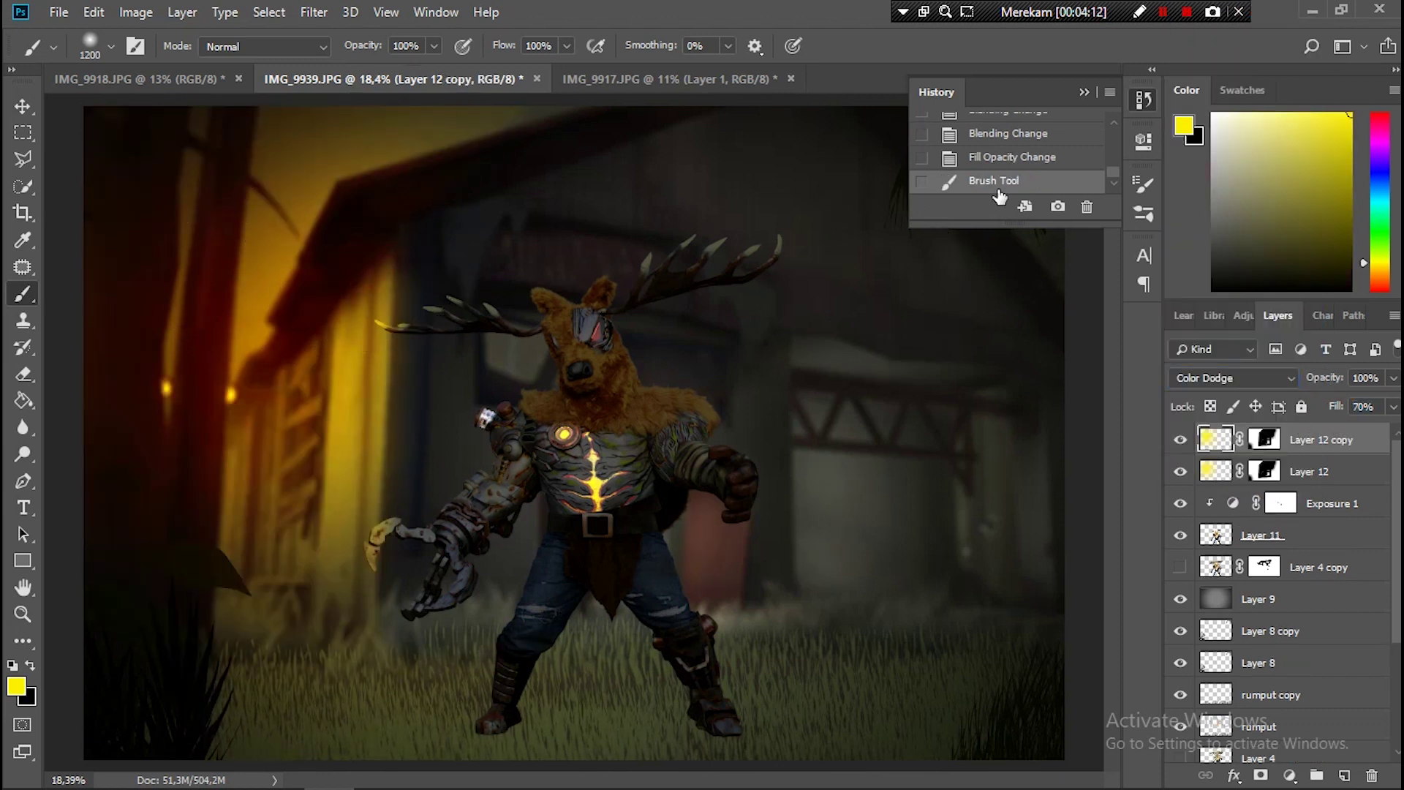
{"action": "key", "text": "ctrl+z"}
{"action": "key", "text": "bracketleft"}
{"action": "key", "text": "bracketleft"}
{"action": "key", "text": "bracketleft"}
{"action": "left_click", "coordinate": [13, 665]}
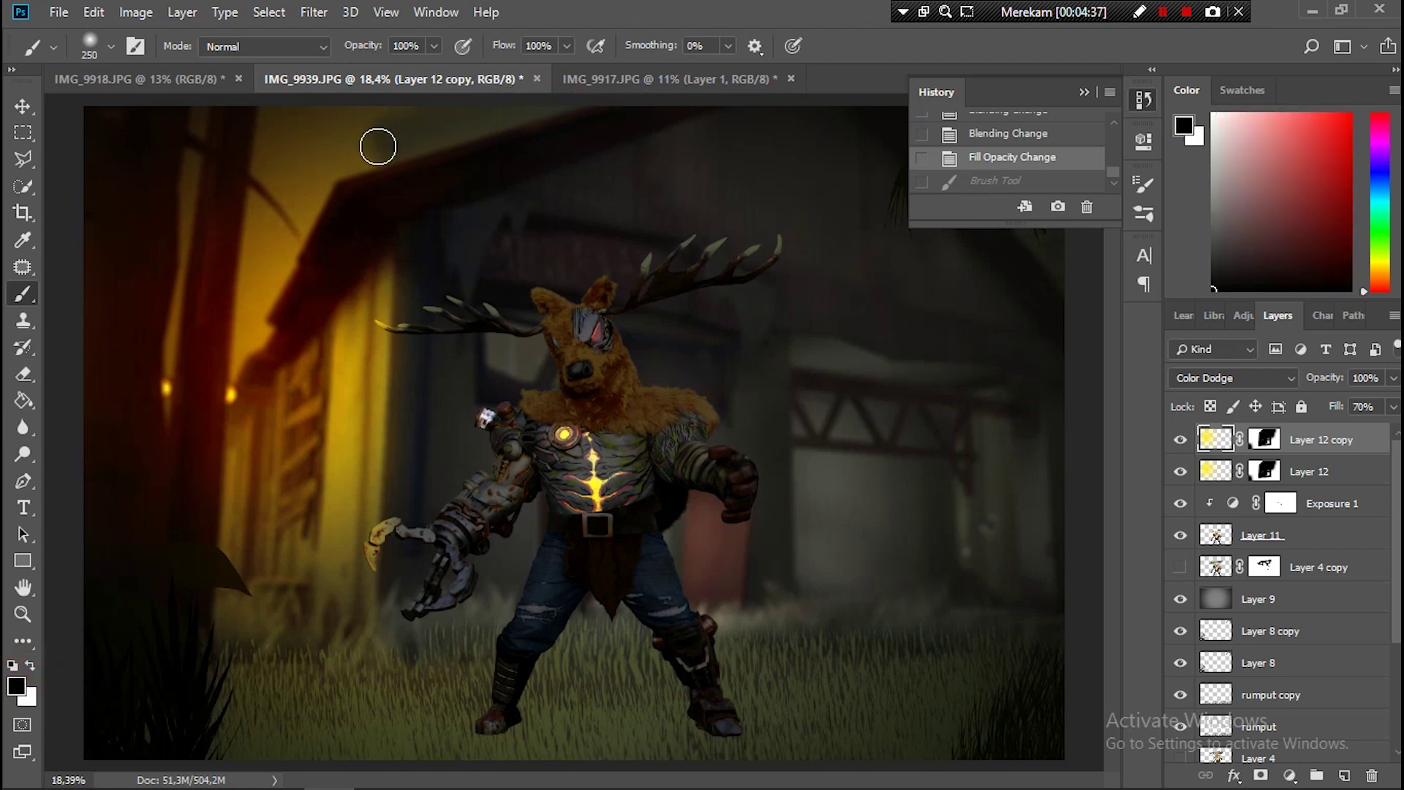
Step: Paint black on Layer 12 copy's mask along the roof edge and upper wall
{"action": "mouse_move", "coordinate": [277, 127]}
{"action": "left_mouse_down"}
{"action": "mouse_move", "coordinate": [267, 258]}
{"action": "mouse_move", "coordinate": [340, 126]}
{"action": "left_mouse_up"}
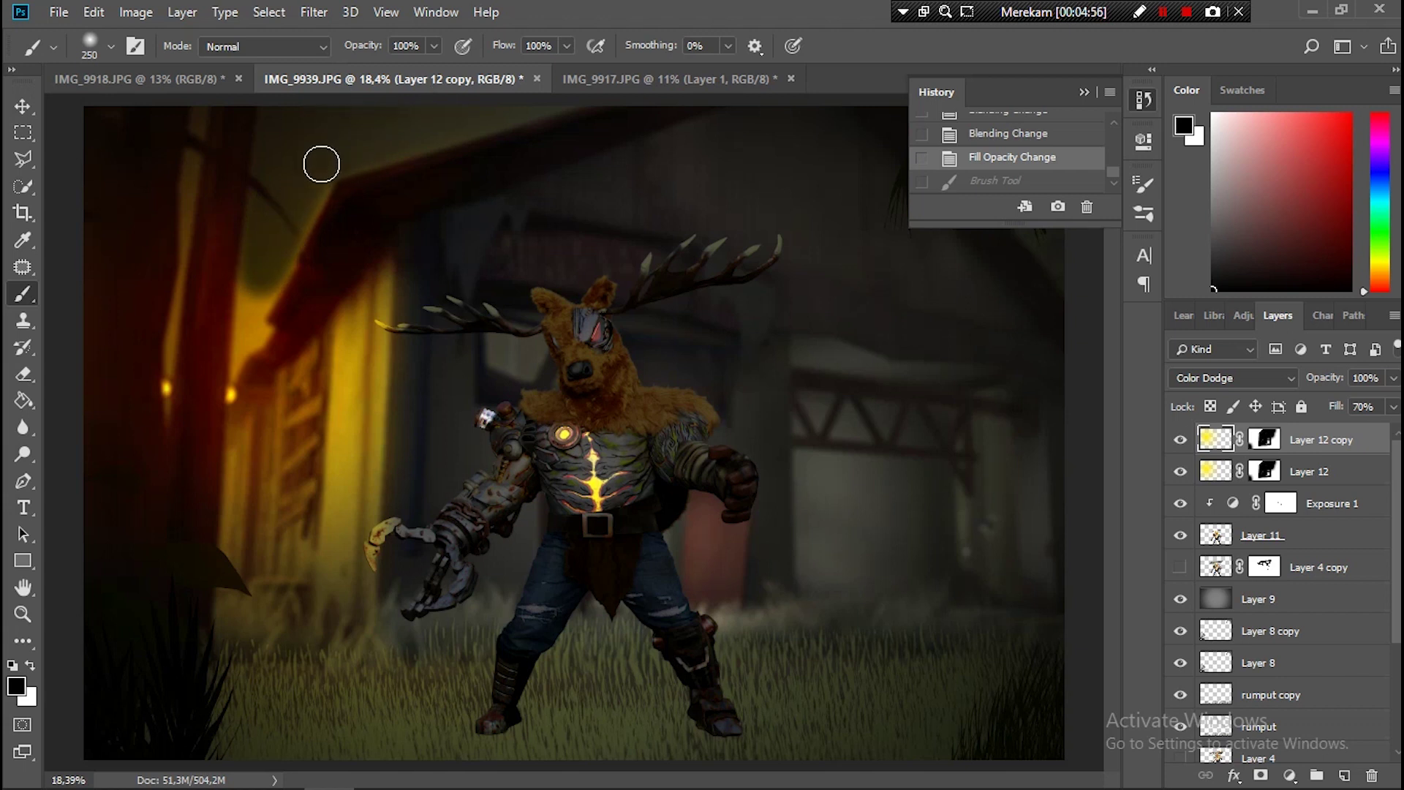
{"action": "left_click_drag", "start_coordinate": [287, 232], "coordinate": [266, 288]}
{"action": "scroll", "coordinate": [283, 242], "scroll_direction": "up", "scroll_amount": 3}
{"action": "key", "text": "bracketleft"}
{"action": "key", "text": "bracketleft"}
{"action": "key", "text": "bracketleft"}
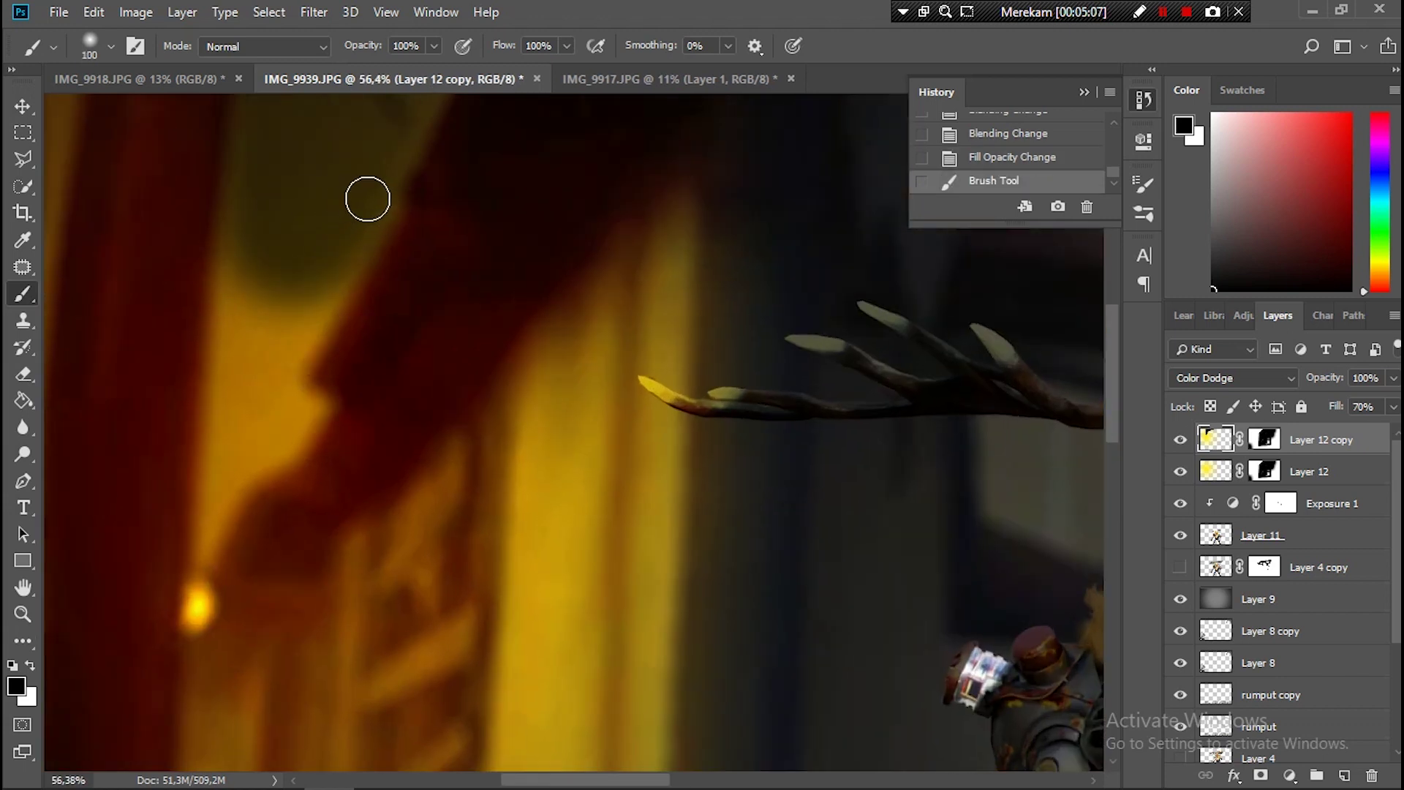
{"action": "scroll", "coordinate": [359, 211], "scroll_direction": "up", "scroll_amount": 1}
{"action": "mouse_move", "coordinate": [301, 404]}
{"action": "left_mouse_down"}
{"action": "mouse_move", "coordinate": [282, 507]}
{"action": "mouse_move", "coordinate": [310, 539]}
{"action": "mouse_move", "coordinate": [325, 447]}
{"action": "mouse_move", "coordinate": [314, 511]}
{"action": "mouse_move", "coordinate": [283, 539]}
{"action": "mouse_move", "coordinate": [297, 392]}
{"action": "mouse_move", "coordinate": [291, 423]}
{"action": "left_mouse_up"}
{"action": "left_click", "coordinate": [283, 542]}
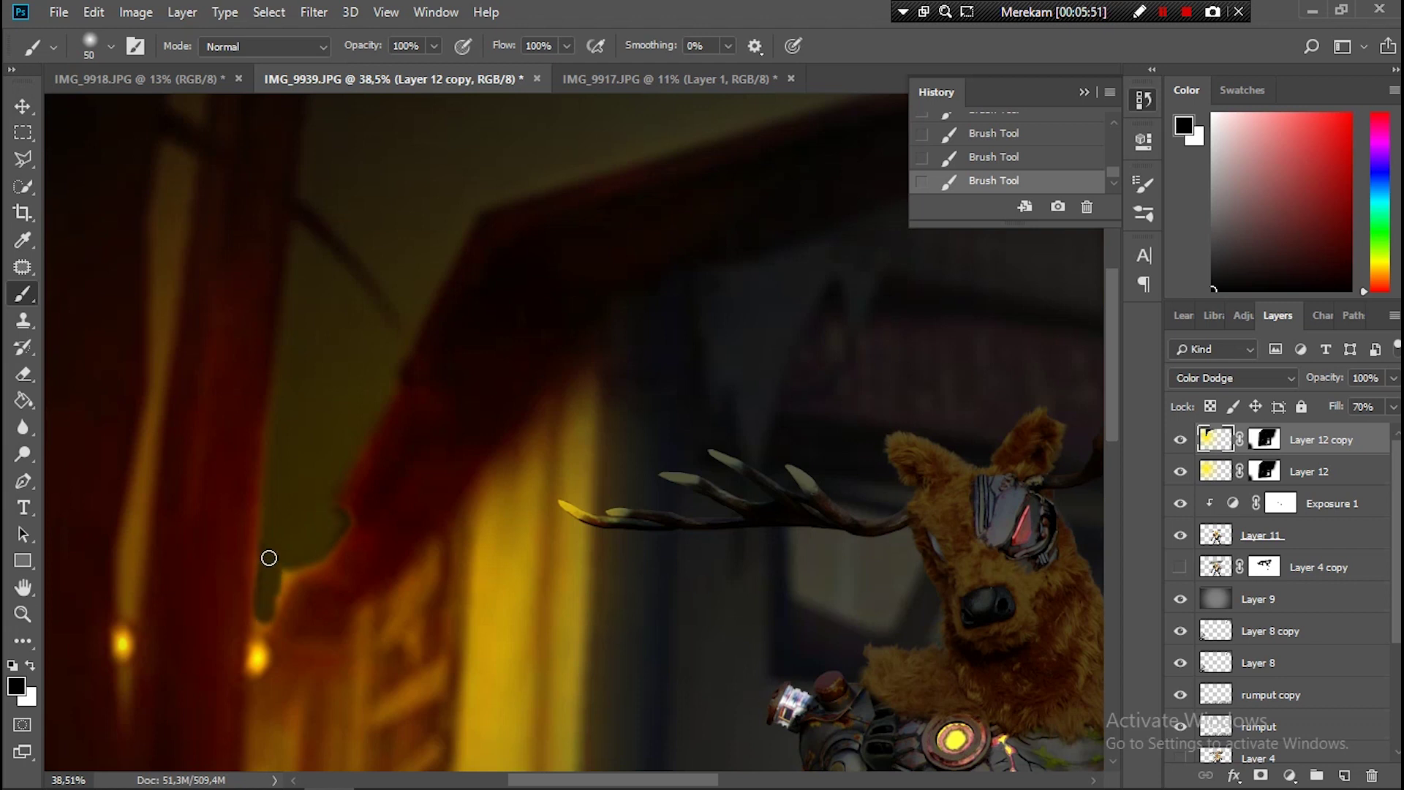
Step: Restore the glow beside the wall by painting white on the copy's mask
{"action": "key", "text": "x"}
{"action": "mouse_move", "coordinate": [351, 547]}
{"action": "left_mouse_down"}
{"action": "mouse_move", "coordinate": [302, 586]}
{"action": "mouse_move", "coordinate": [249, 566]}
{"action": "left_mouse_up"}
{"action": "scroll", "coordinate": [360, 508], "scroll_direction": "down", "scroll_amount": 5}
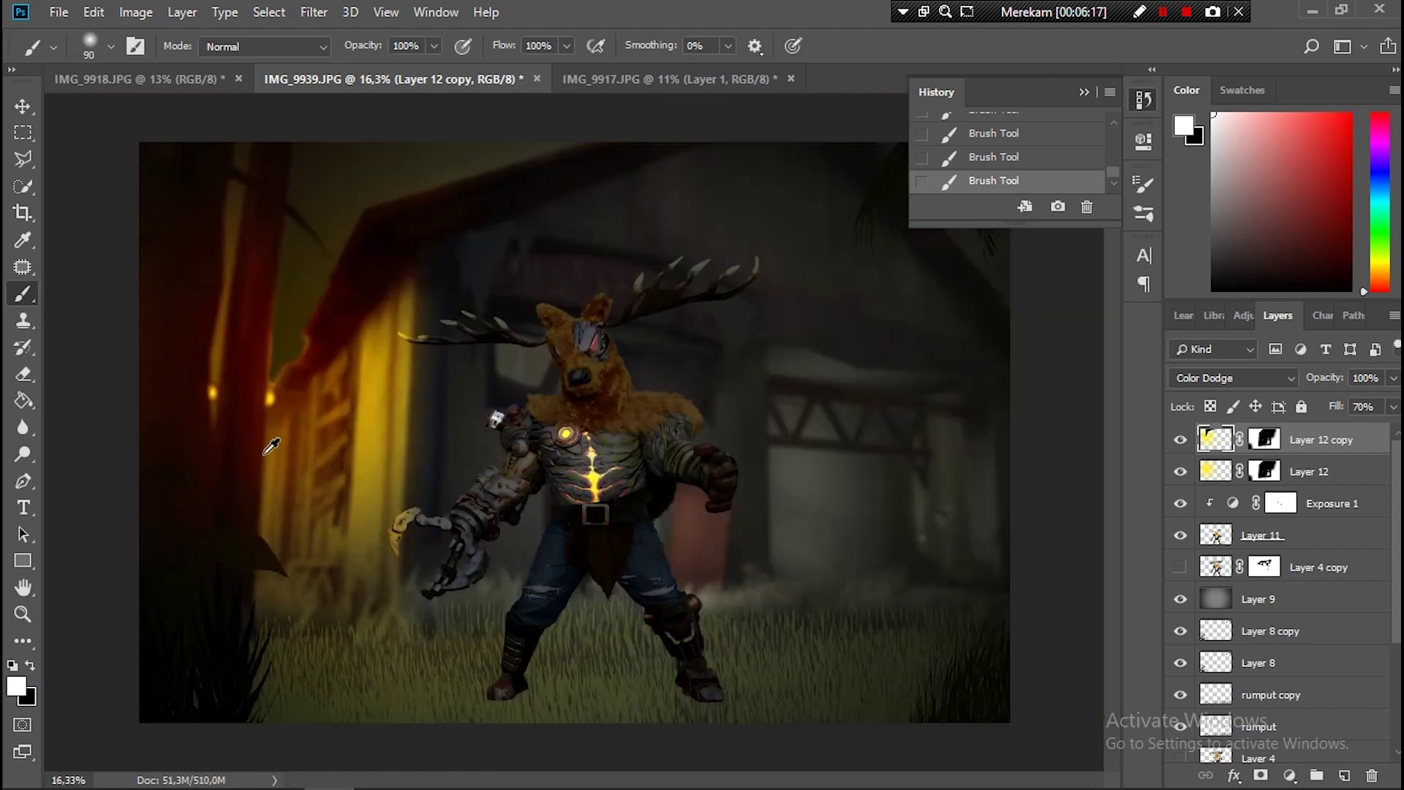
{"action": "scroll", "coordinate": [220, 244], "scroll_direction": "up", "scroll_amount": 3}
{"action": "scroll", "coordinate": [209, 194], "scroll_direction": "up", "scroll_amount": 2}
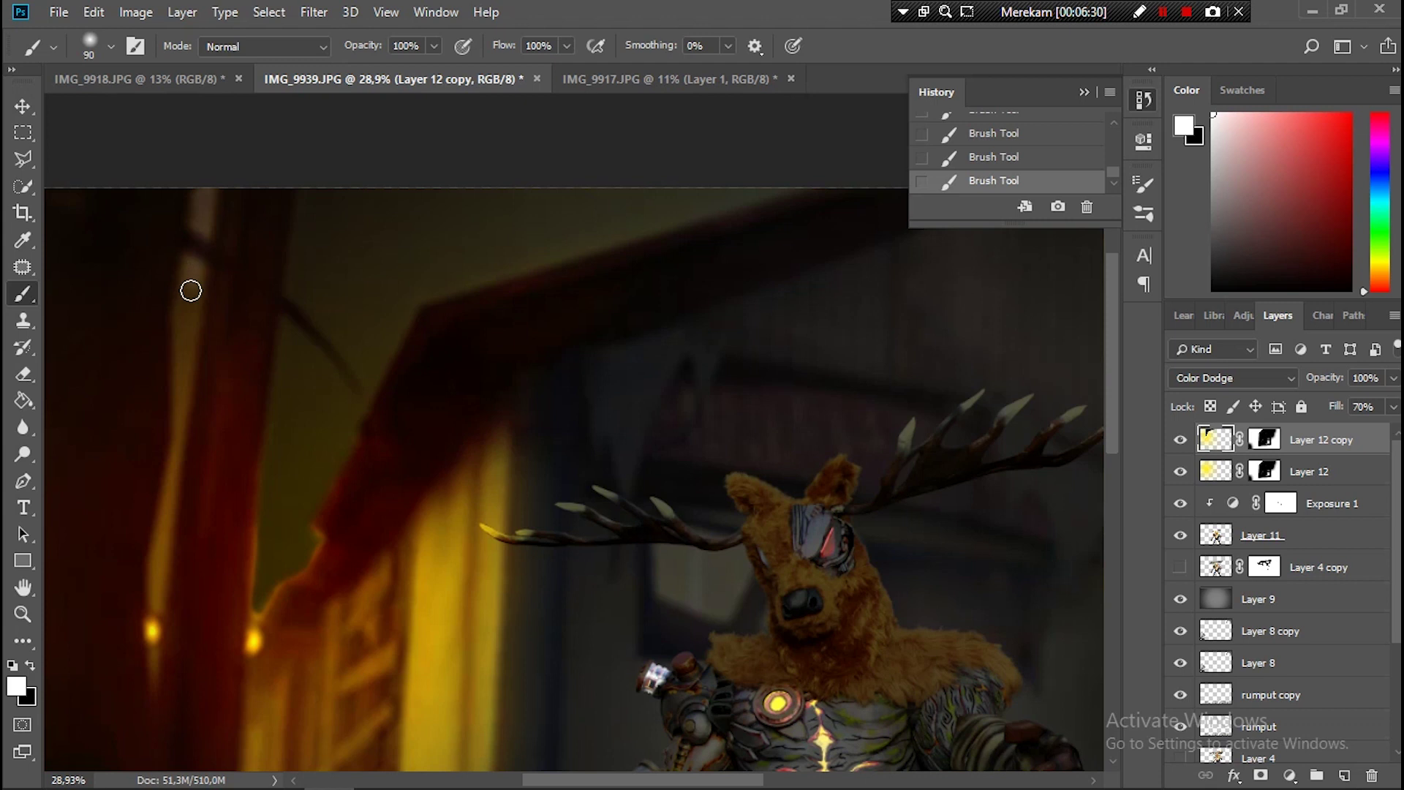
{"action": "scroll", "coordinate": [191, 308], "scroll_direction": "up", "scroll_amount": 2}
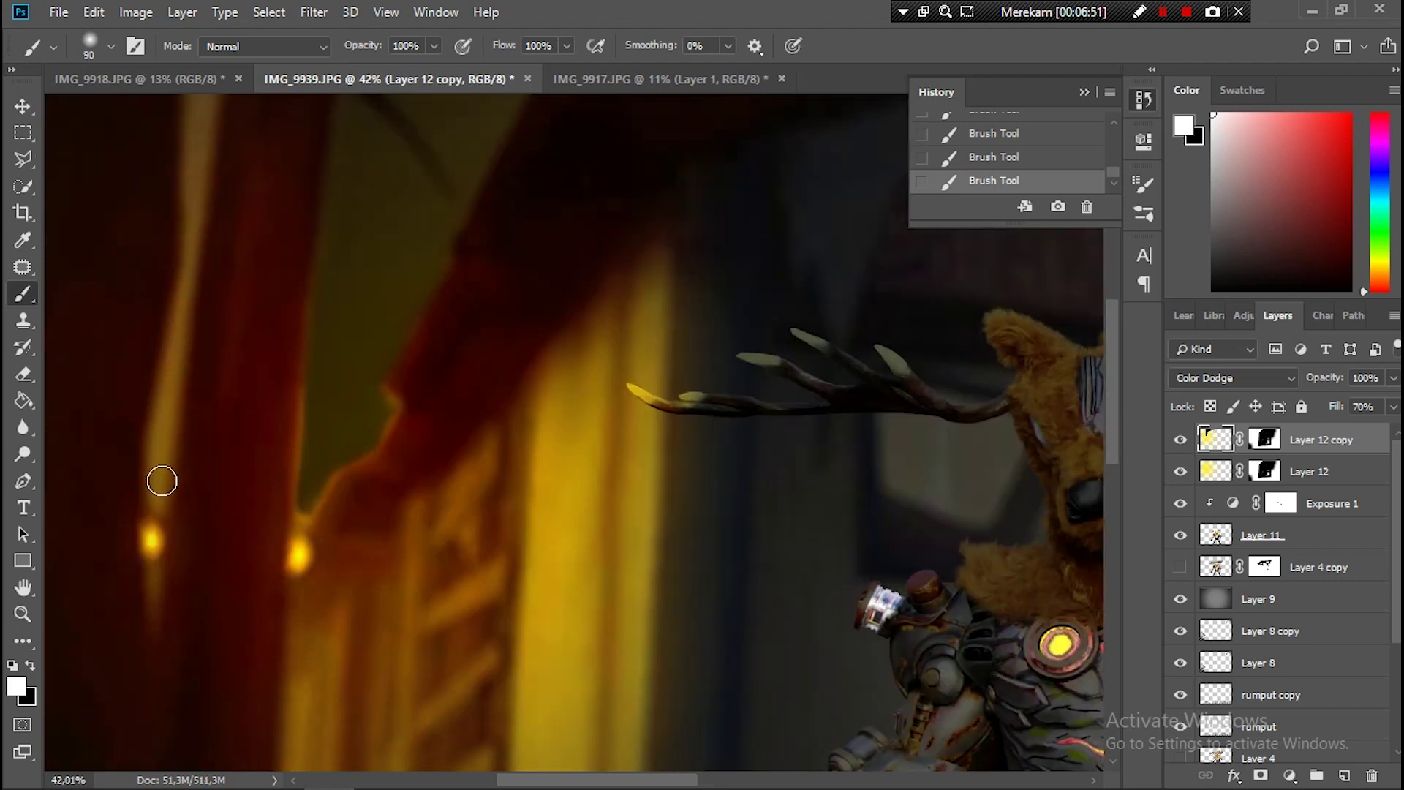
{"action": "scroll", "coordinate": [161, 481], "scroll_direction": "down", "scroll_amount": 2}
{"action": "left_click", "coordinate": [1274, 440]}
Step: Step back through recent brush strokes, then darken the glowing left pillar edge on the mask
{"action": "key", "text": "ctrl+alt+z"}
{"action": "key", "text": "ctrl+alt+z"}
{"action": "key", "text": "ctrl+alt+z"}
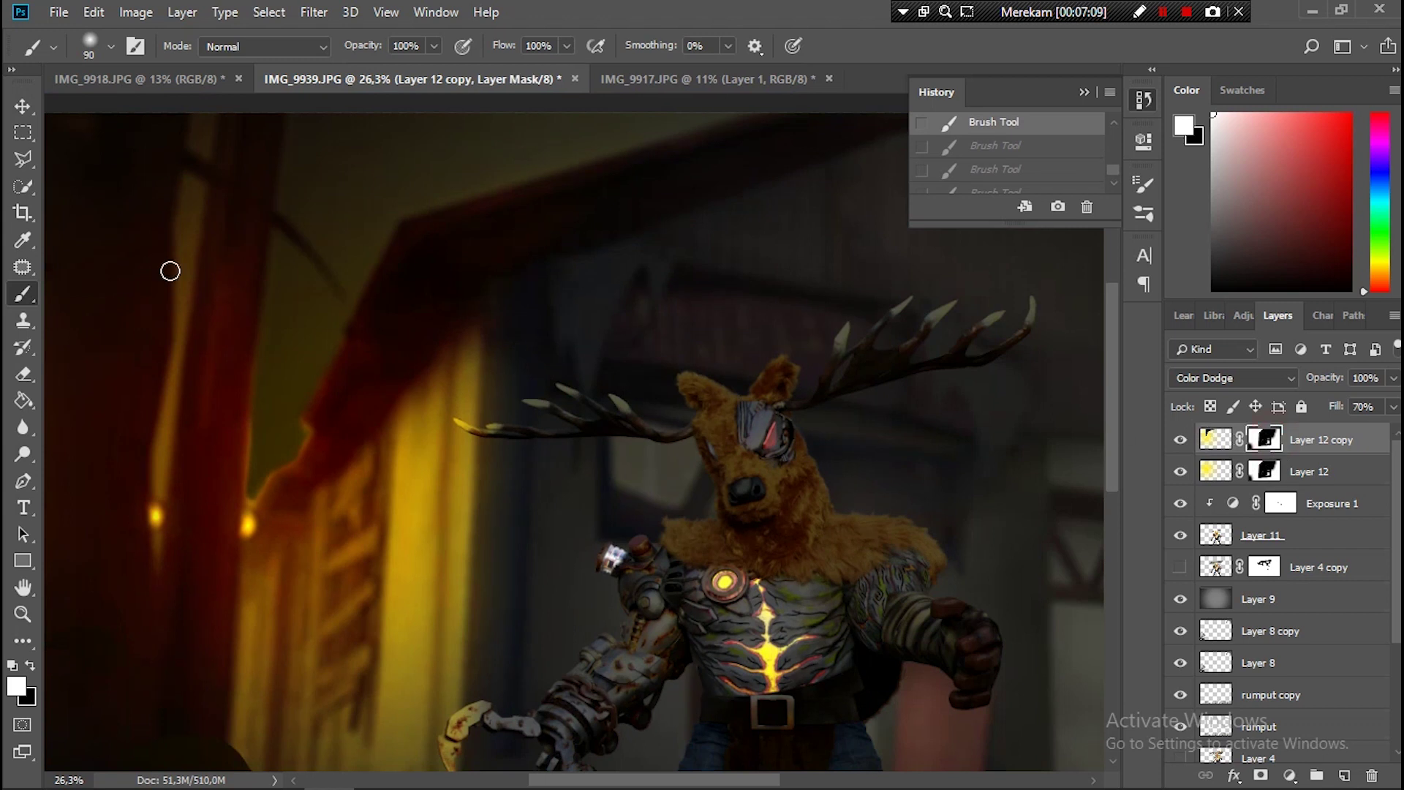
{"action": "key", "text": "ctrl+shift+z"}
{"action": "key", "text": "ctrl+shift+z"}
{"action": "key", "text": "x"}
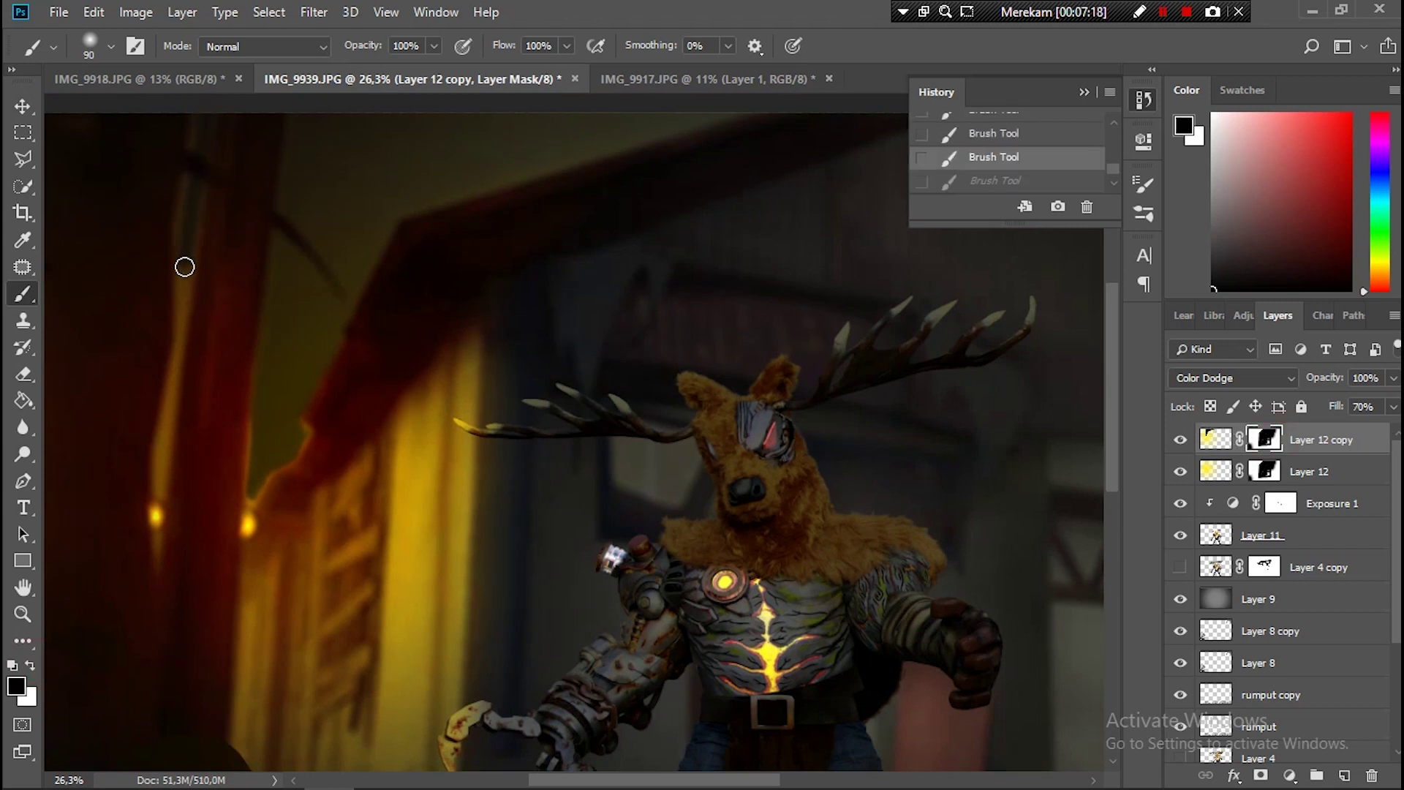
{"action": "key", "text": "ctrl+shift+z"}
{"action": "scroll", "coordinate": [161, 525], "scroll_direction": "up", "scroll_amount": 3}
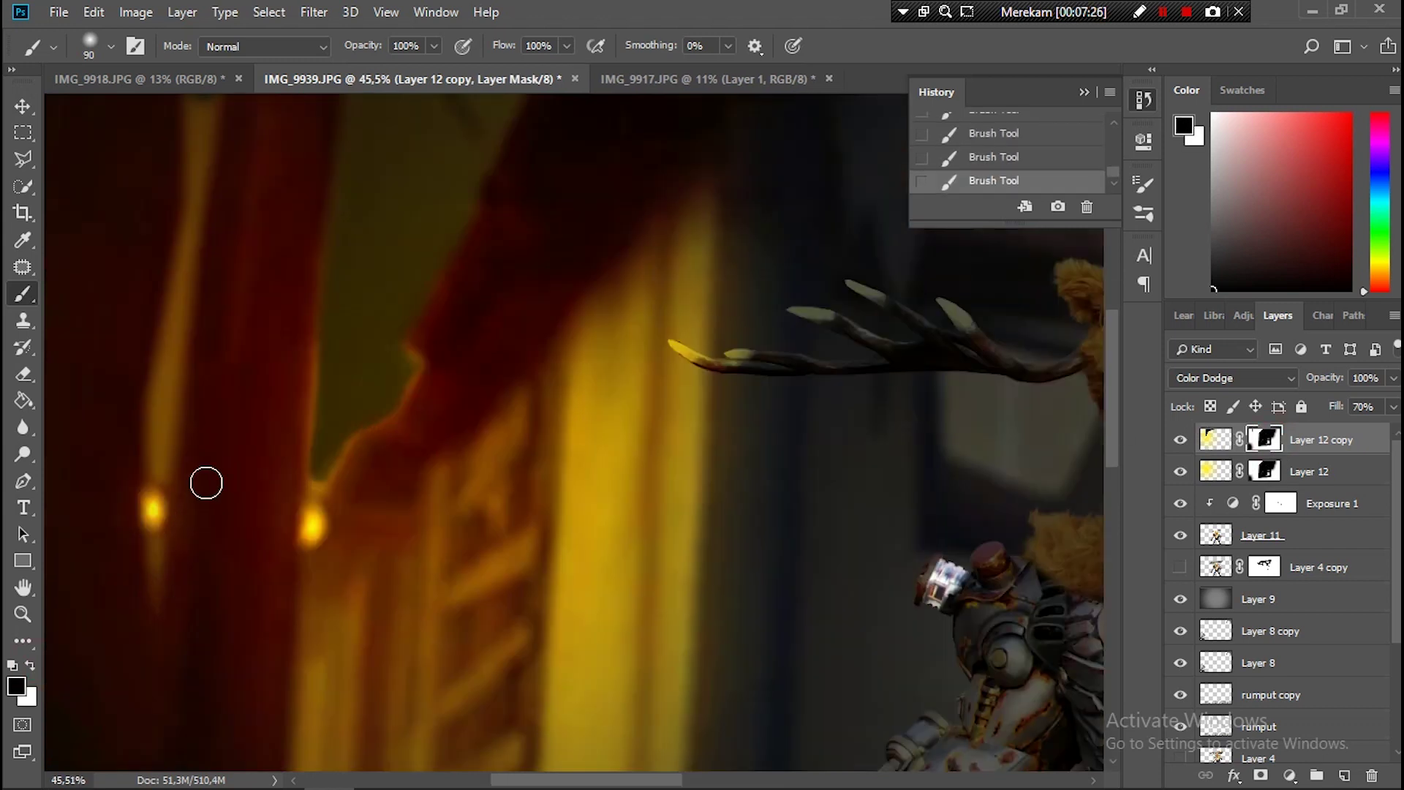
{"action": "mouse_move", "coordinate": [160, 454]}
{"action": "left_mouse_down"}
{"action": "mouse_move", "coordinate": [182, 282]}
{"action": "mouse_move", "coordinate": [156, 424]}
{"action": "left_mouse_up"}
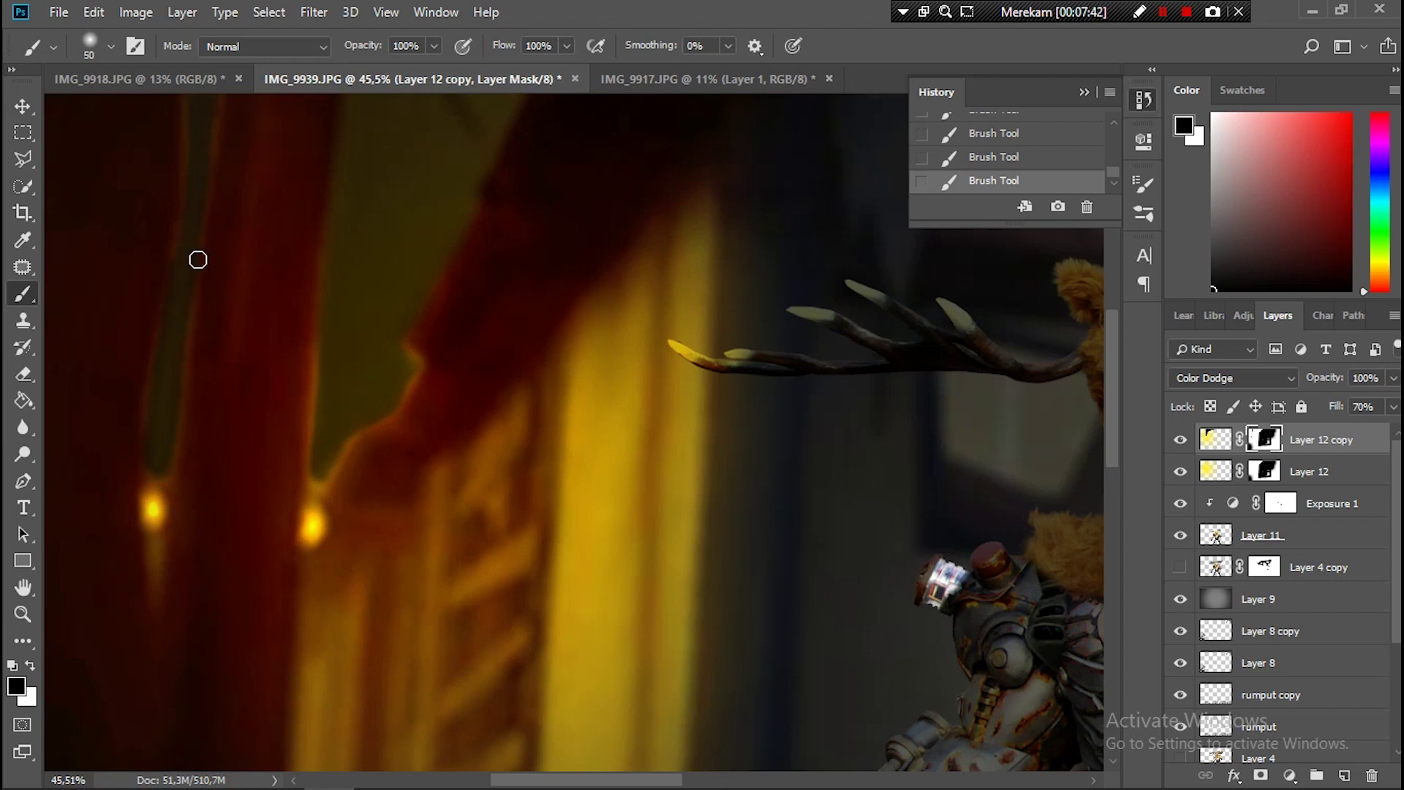
Step: Paint black over the reddish left tree trunk, then add a Solid Color fill layer
{"action": "scroll", "coordinate": [198, 259], "scroll_direction": "down", "scroll_amount": 2}
{"action": "key", "text": "bracketright"}
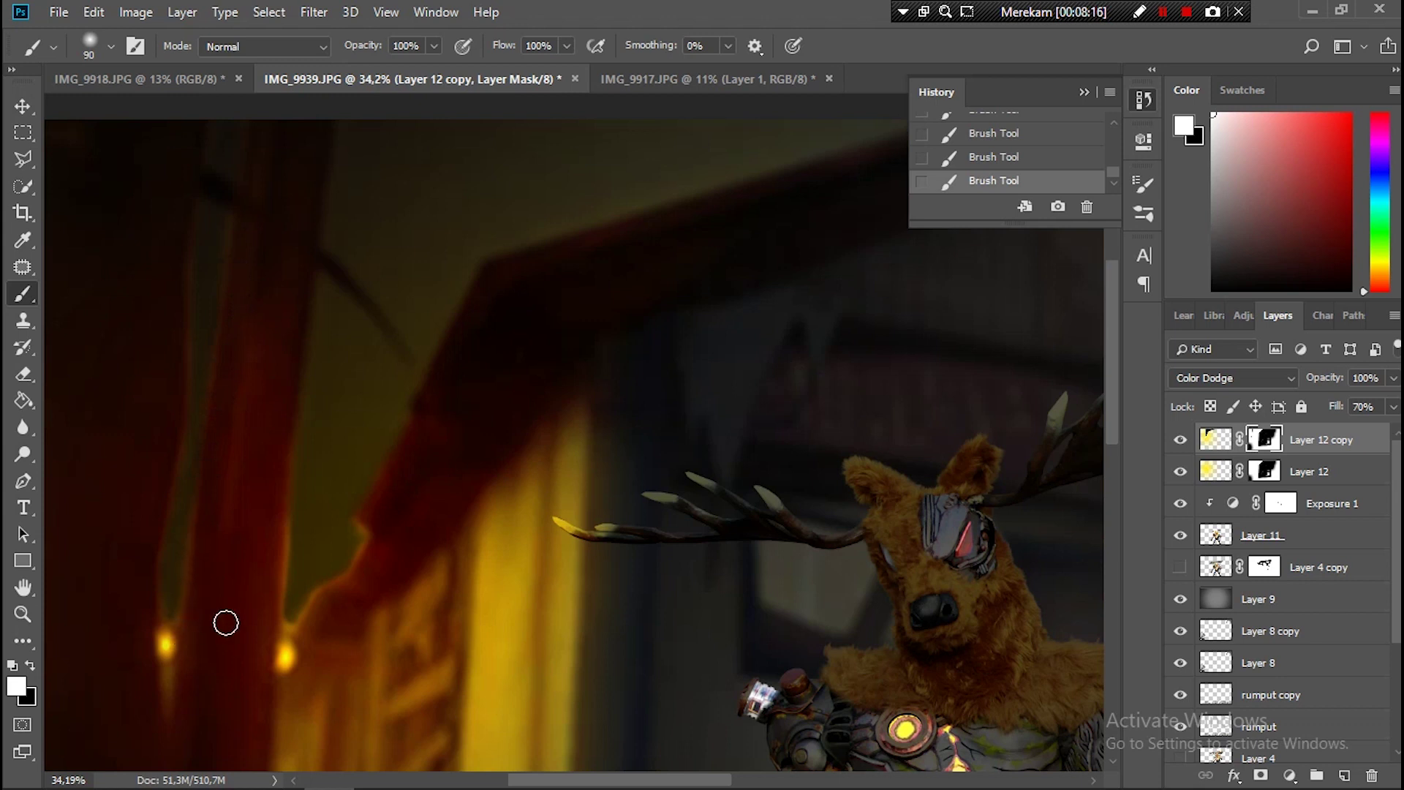
{"action": "scroll", "coordinate": [195, 651], "scroll_direction": "down", "scroll_amount": 3}
{"action": "key", "text": "bracketright"}
{"action": "key", "text": "bracketright"}
{"action": "key", "text": "bracketright"}
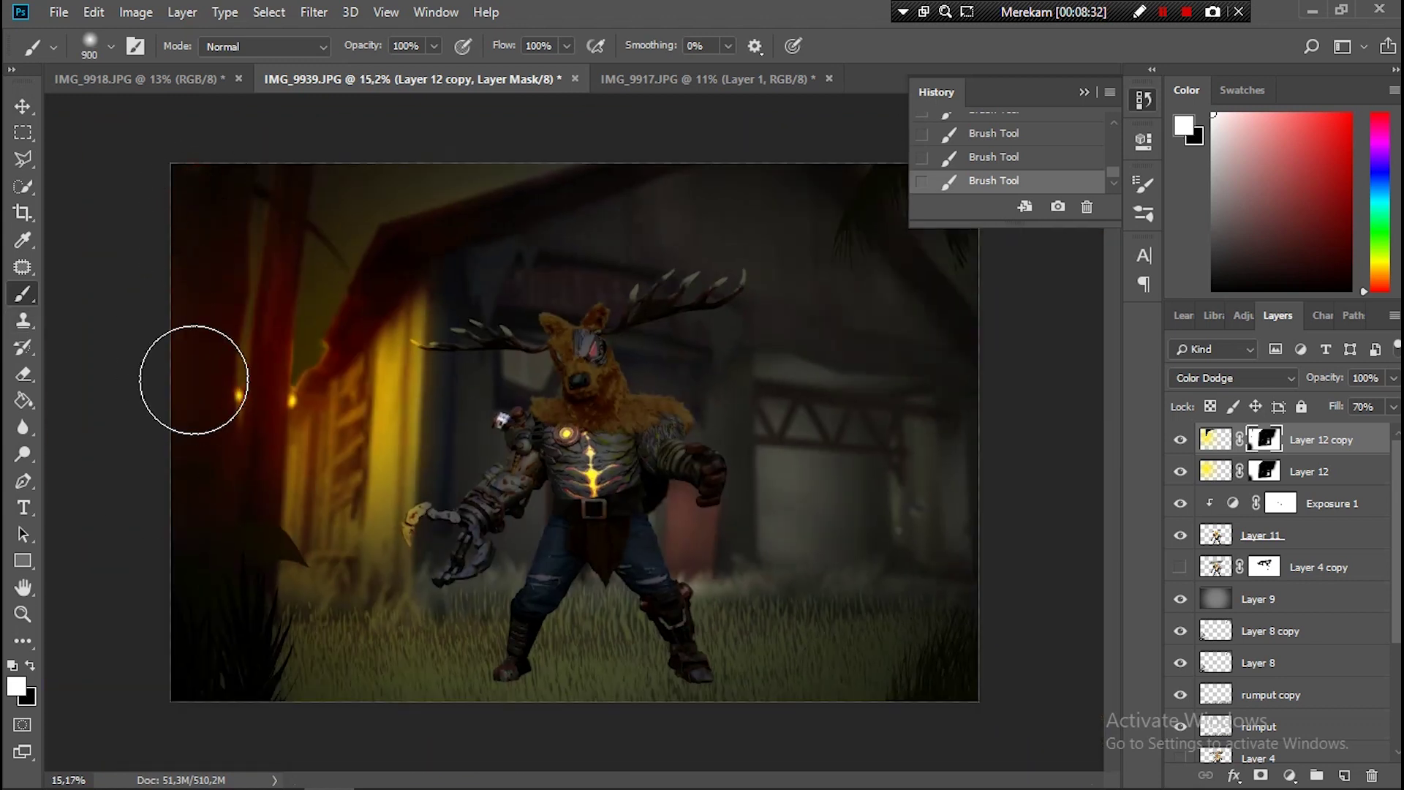
{"action": "key", "text": "x"}
{"action": "left_click_drag", "start_coordinate": [196, 219], "coordinate": [163, 526]}
{"action": "key", "text": "bracketleft"}
{"action": "key", "text": "bracketleft"}
{"action": "key", "text": "bracketleft"}
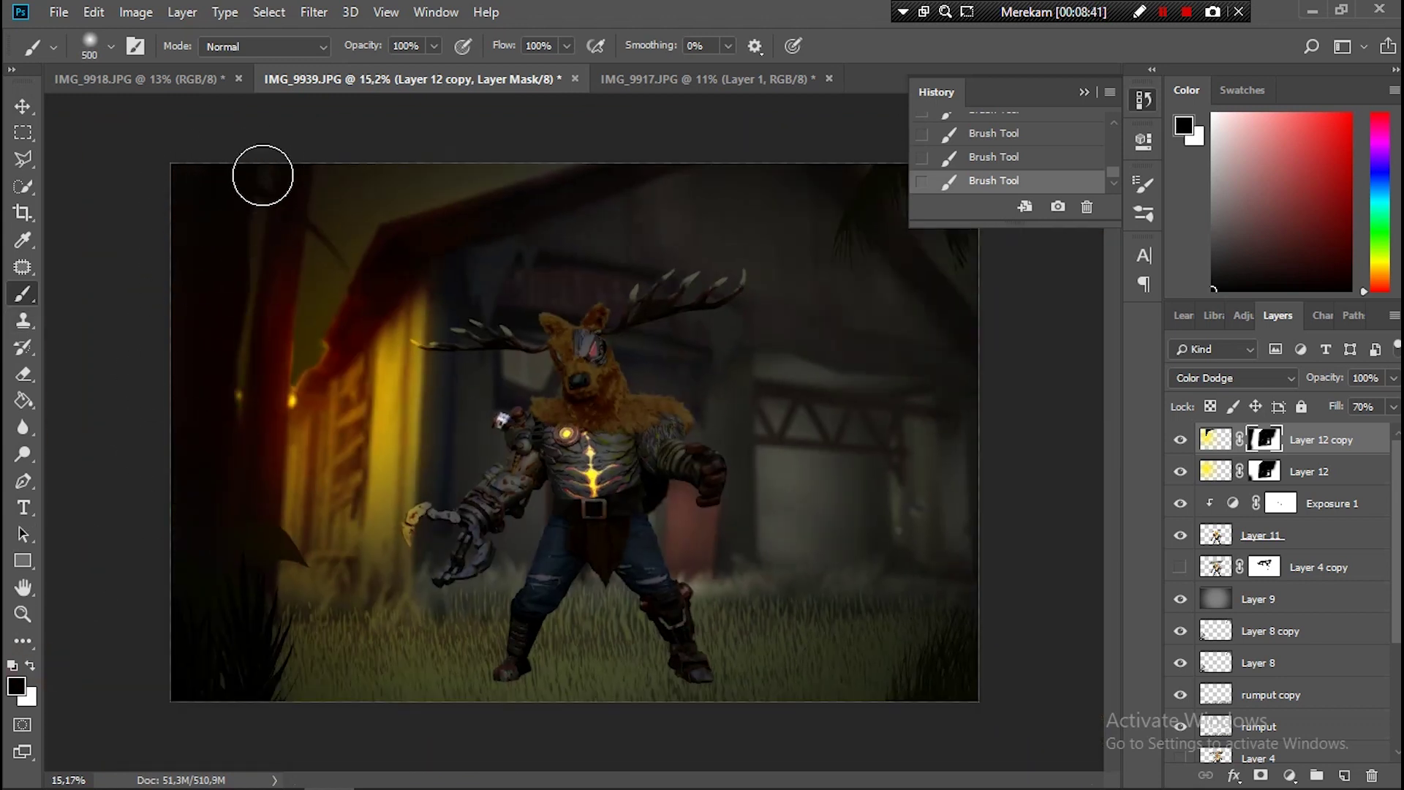
{"action": "left_click_drag", "start_coordinate": [243, 370], "coordinate": [241, 518]}
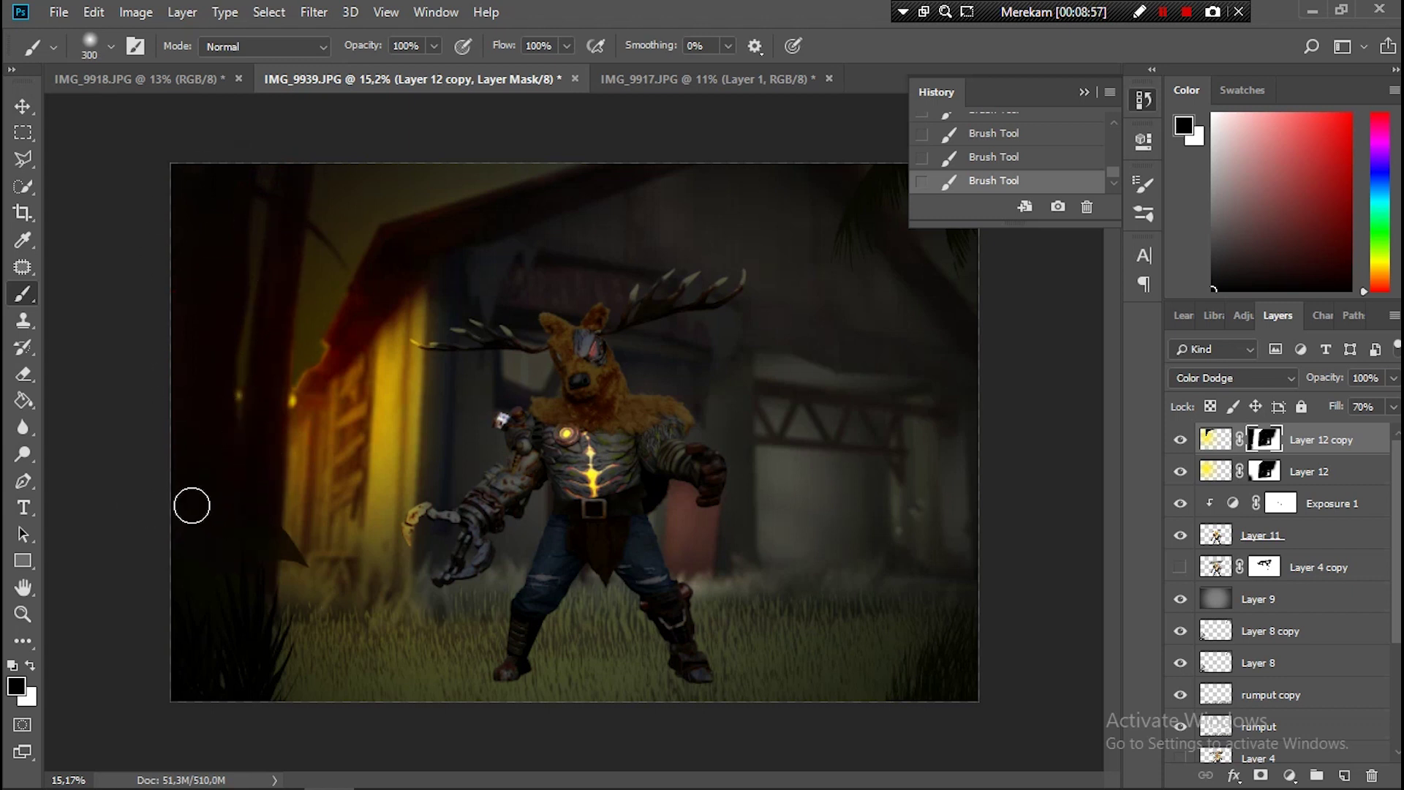
{"action": "left_click", "coordinate": [1289, 775]}
{"action": "left_click", "coordinate": [1254, 408]}
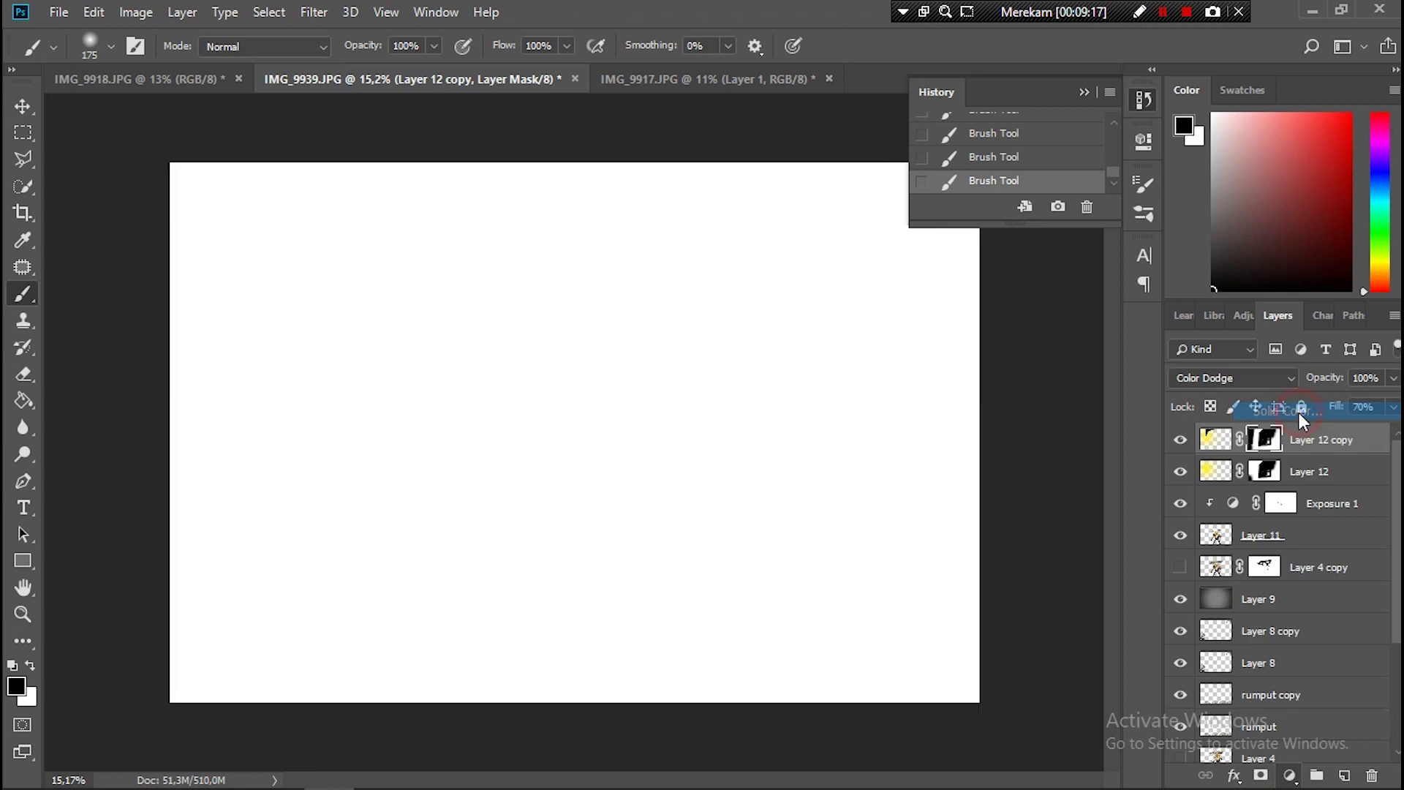
Step: Set the first yellow fill to fcff00, blended in Linear Dodge (Add) at 20% opacity
{"action": "left_click_drag", "start_coordinate": [848, 322], "coordinate": [848, 283]}
{"action": "left_click", "coordinate": [824, 67]}
{"action": "left_click", "coordinate": [1033, 57]}
{"action": "left_click", "coordinate": [1233, 377]}
{"action": "left_click", "coordinate": [1206, 162]}
{"action": "mouse_move", "coordinate": [1335, 407]}
{"action": "left_mouse_down"}
{"action": "mouse_move", "coordinate": [1264, 426]}
{"action": "mouse_move", "coordinate": [1240, 389]}
{"action": "left_mouse_up"}
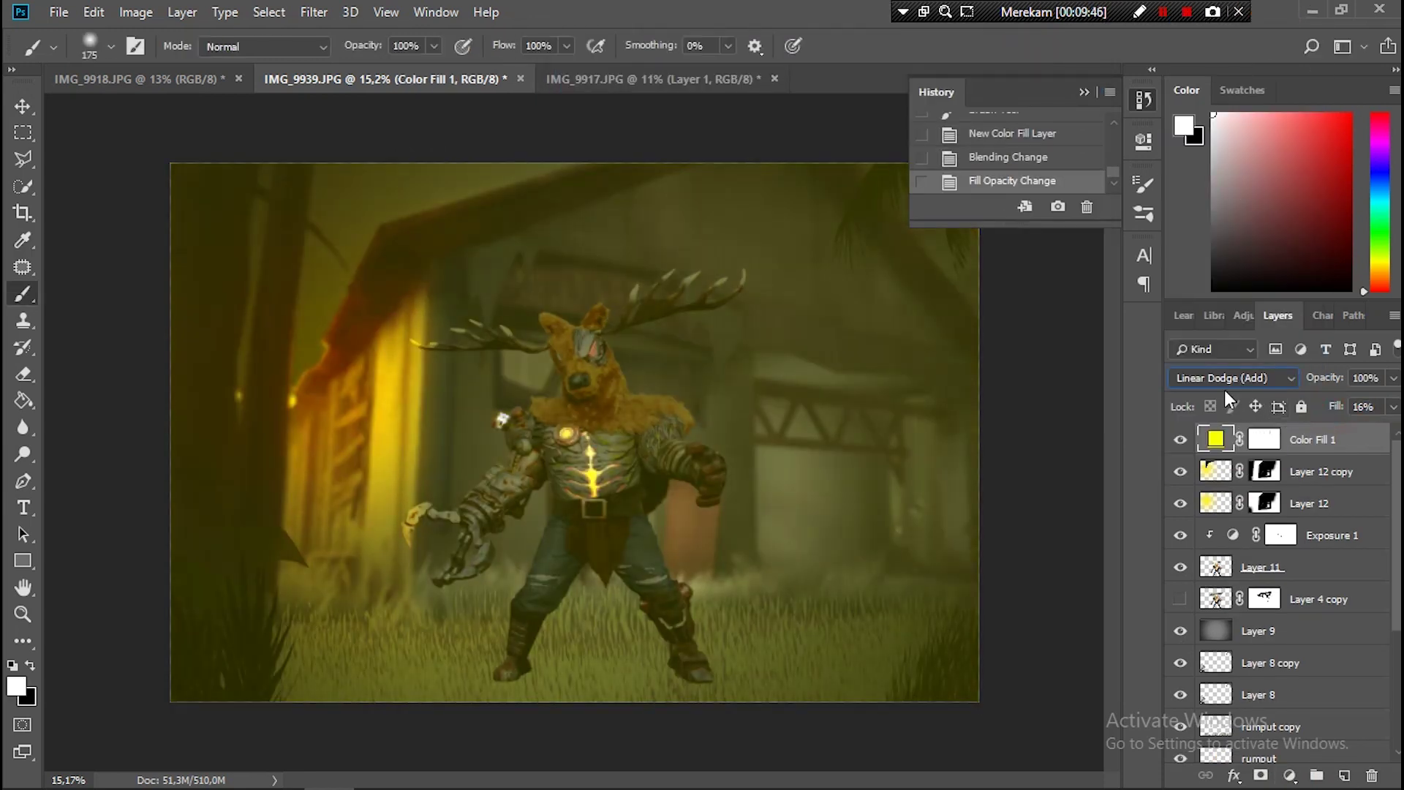
{"action": "mouse_move", "coordinate": [1327, 383]}
{"action": "left_mouse_down"}
{"action": "mouse_move", "coordinate": [1259, 395]}
{"action": "mouse_move", "coordinate": [1367, 410]}
{"action": "left_mouse_up"}
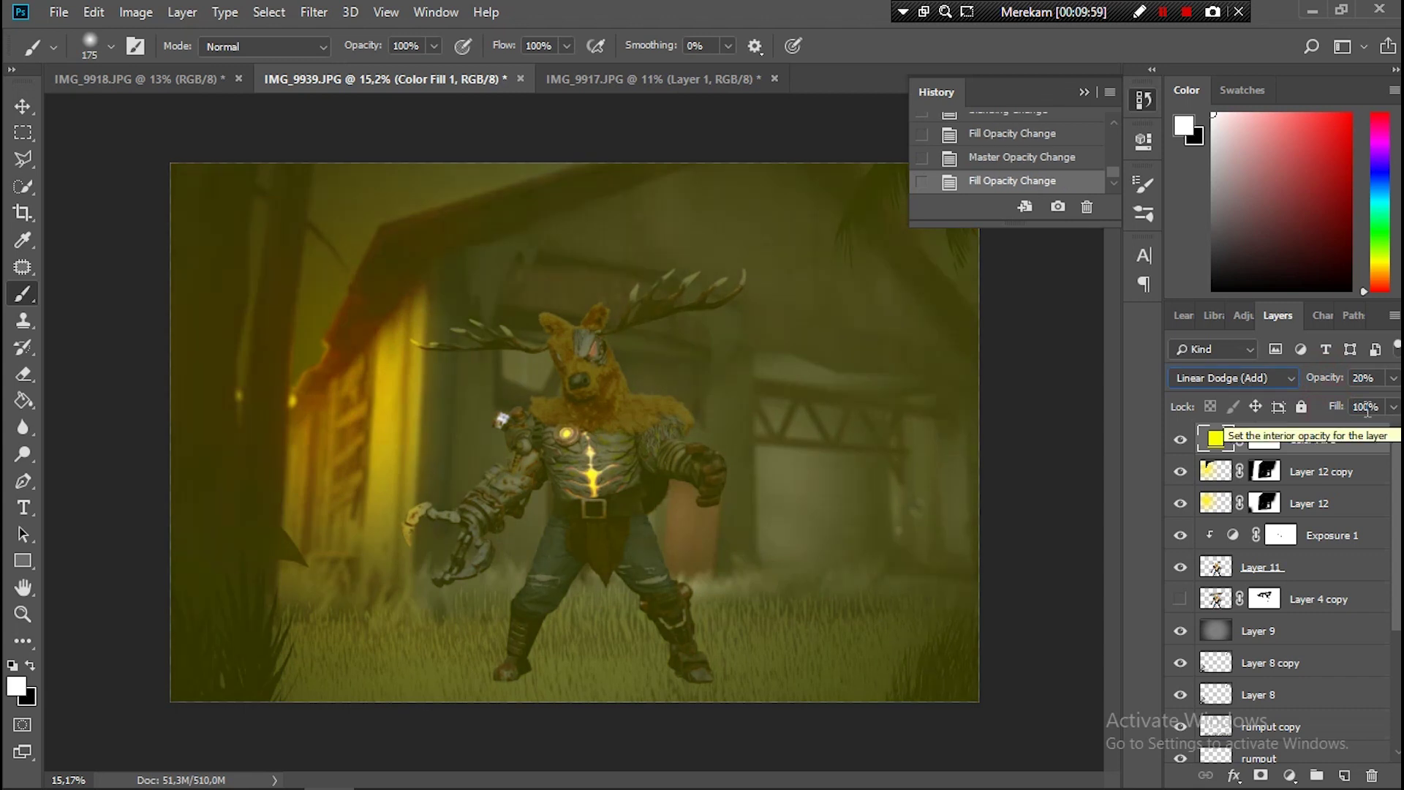
Step: Paint black on the yellow fill's mask to hide the tint at the top right
{"action": "key", "text": "v"}
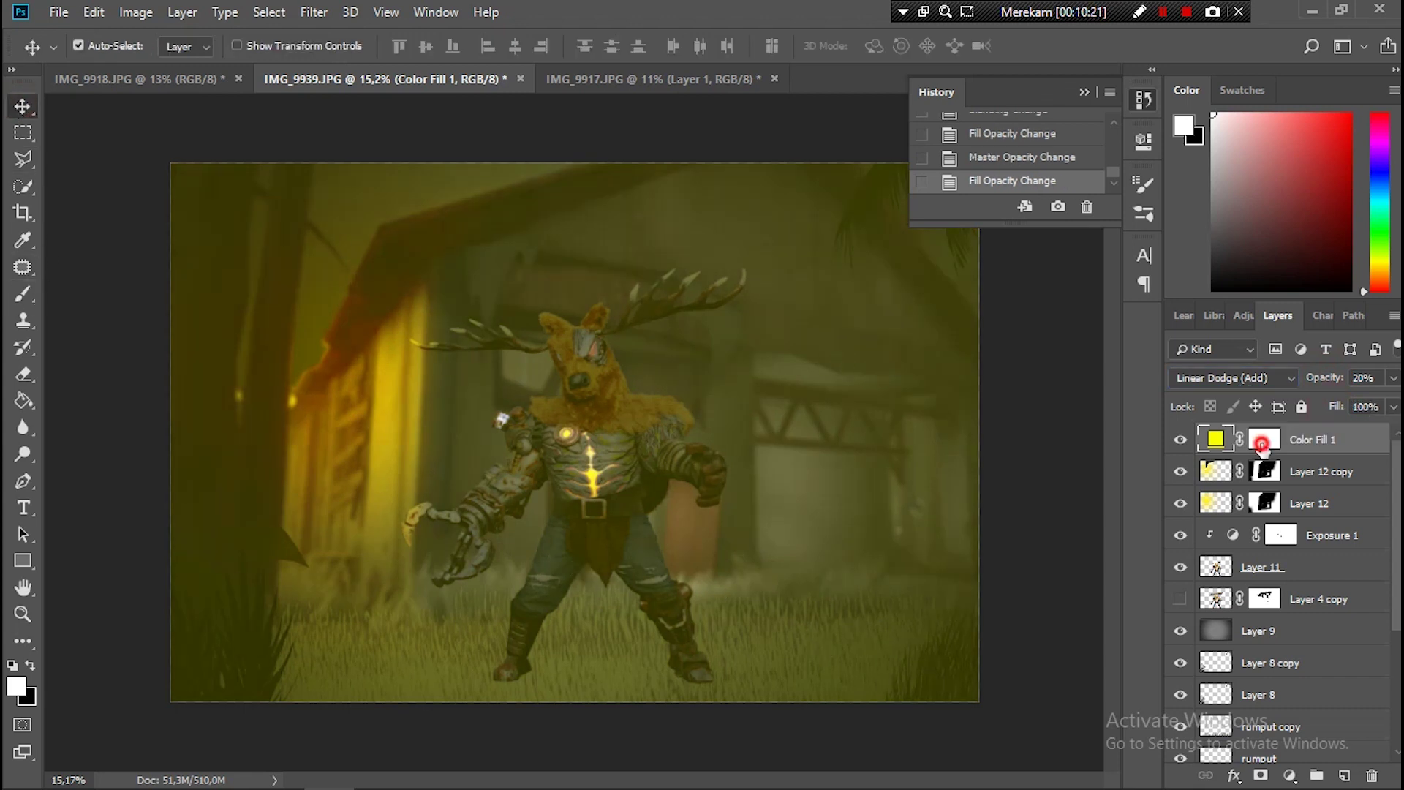
{"action": "left_click", "coordinate": [1261, 440]}
{"action": "key", "text": "x"}
{"action": "key", "text": "b"}
{"action": "mouse_move", "coordinate": [969, 421]}
{"action": "left_mouse_down"}
{"action": "mouse_move", "coordinate": [974, 277]}
{"action": "mouse_move", "coordinate": [1097, 602]}
{"action": "mouse_move", "coordinate": [840, 546]}
{"action": "mouse_move", "coordinate": [809, 586]}
{"action": "mouse_move", "coordinate": [743, 235]}
{"action": "left_mouse_up"}
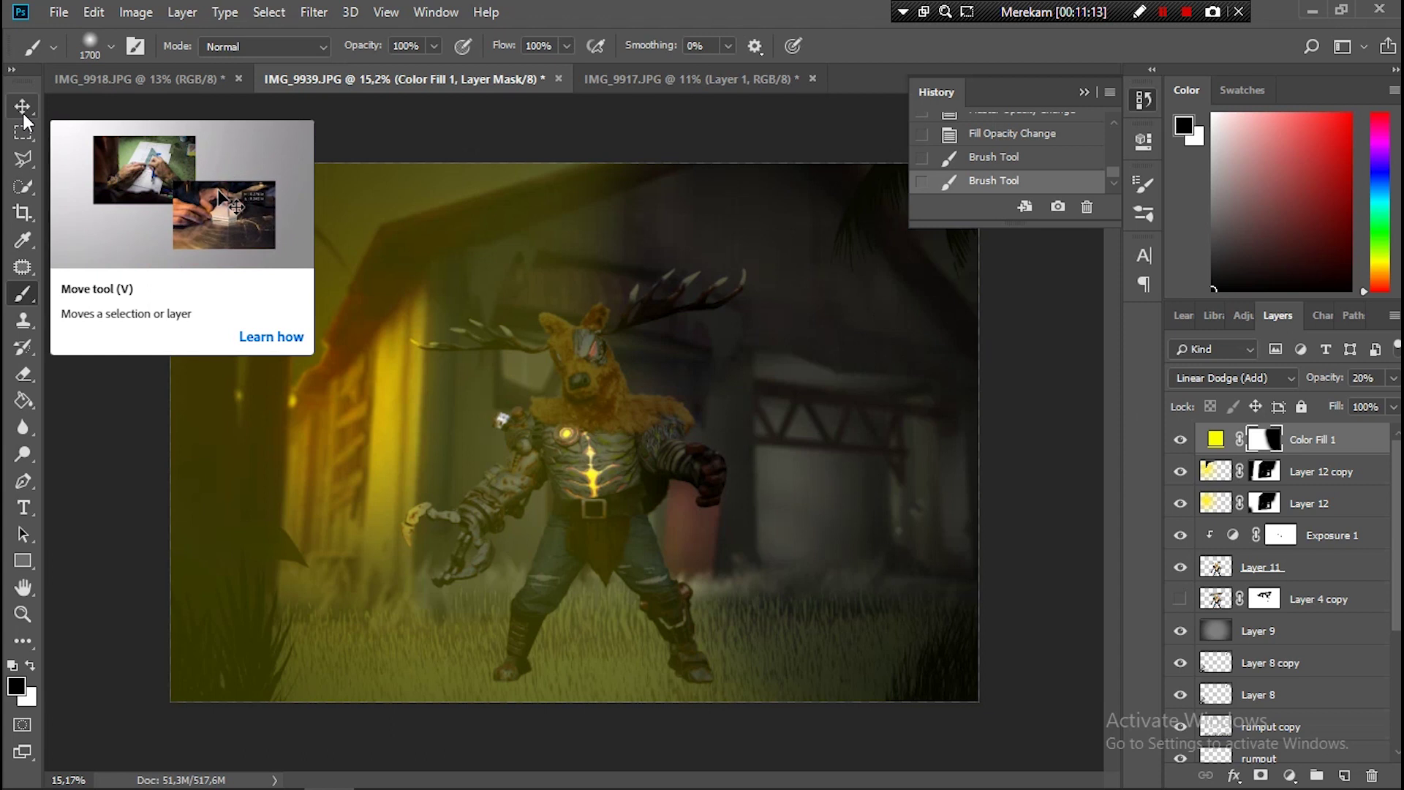
{"action": "scroll", "coordinate": [563, 356], "scroll_direction": "up", "scroll_amount": 5}
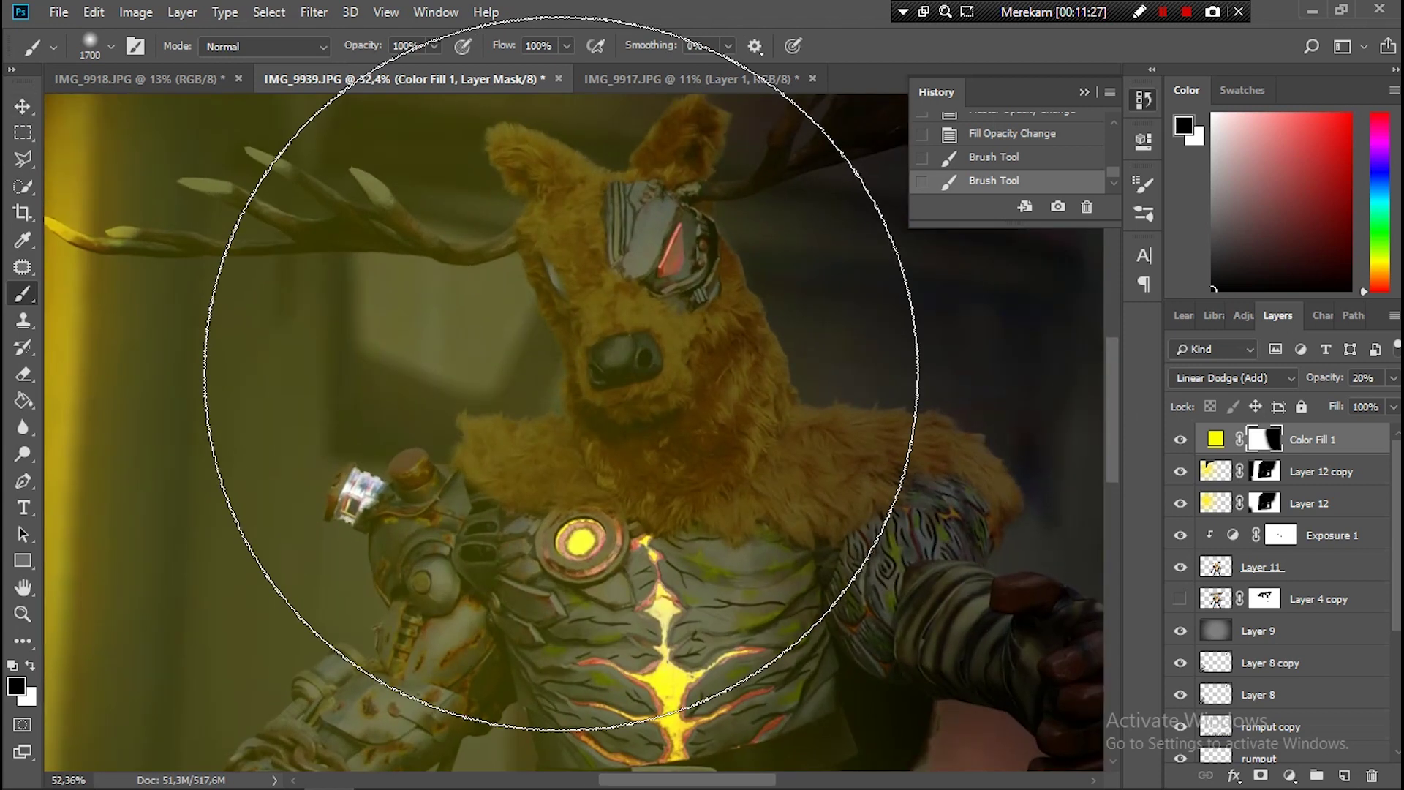
Step: Add a second Solid Color fill ffff00 in Color Dodge at 18% opacity
{"action": "left_click", "coordinate": [1216, 569], "text": "ctrl"}
{"action": "key", "text": "bracketleft"}
{"action": "key", "text": "bracketleft"}
{"action": "key", "text": "bracketleft"}
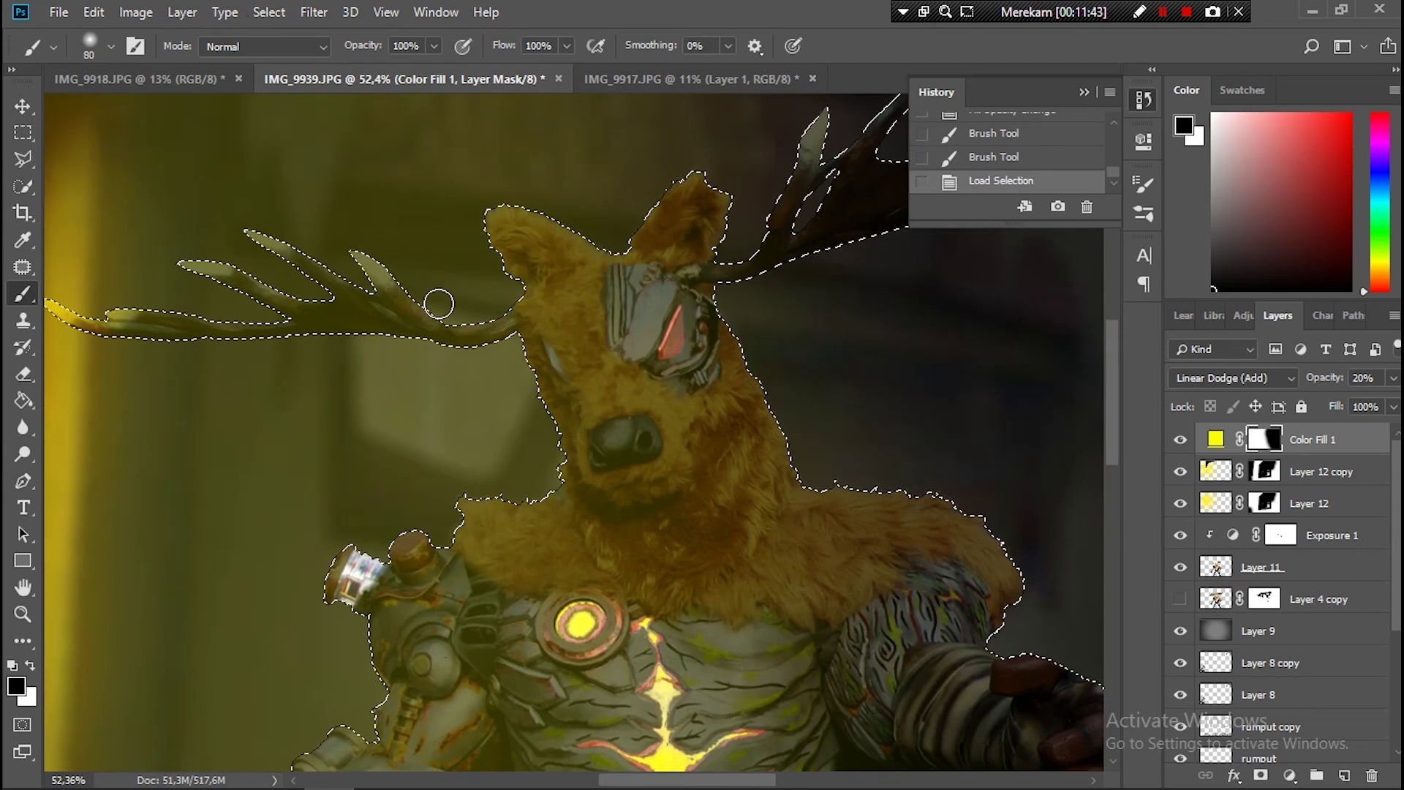
{"action": "key", "text": "ctrl+d"}
{"action": "left_click", "coordinate": [1289, 776]}
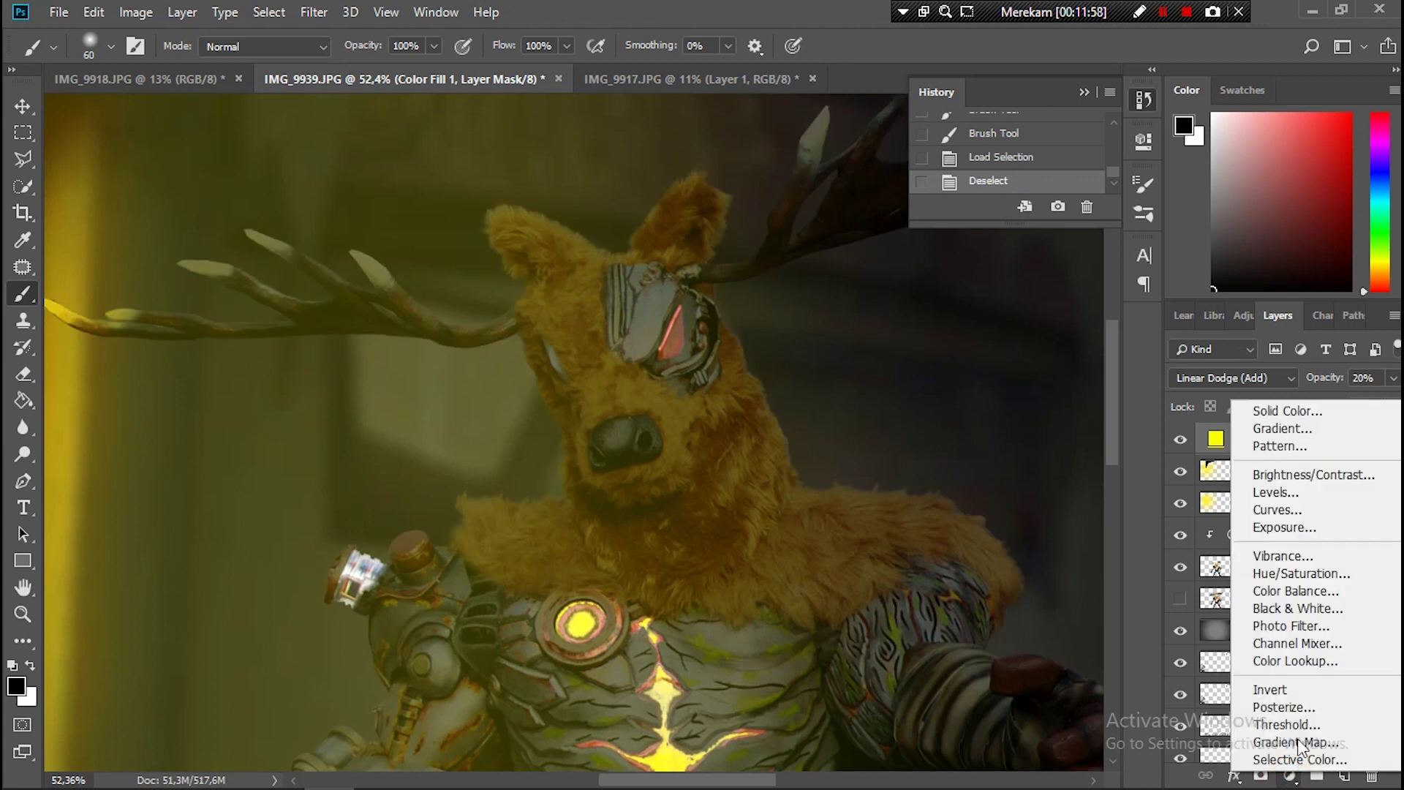
{"action": "left_click", "coordinate": [1287, 411]}
{"action": "type", "text": "ffff000"}
{"action": "left_click", "coordinate": [1034, 54]}
{"action": "left_click", "coordinate": [1233, 377]}
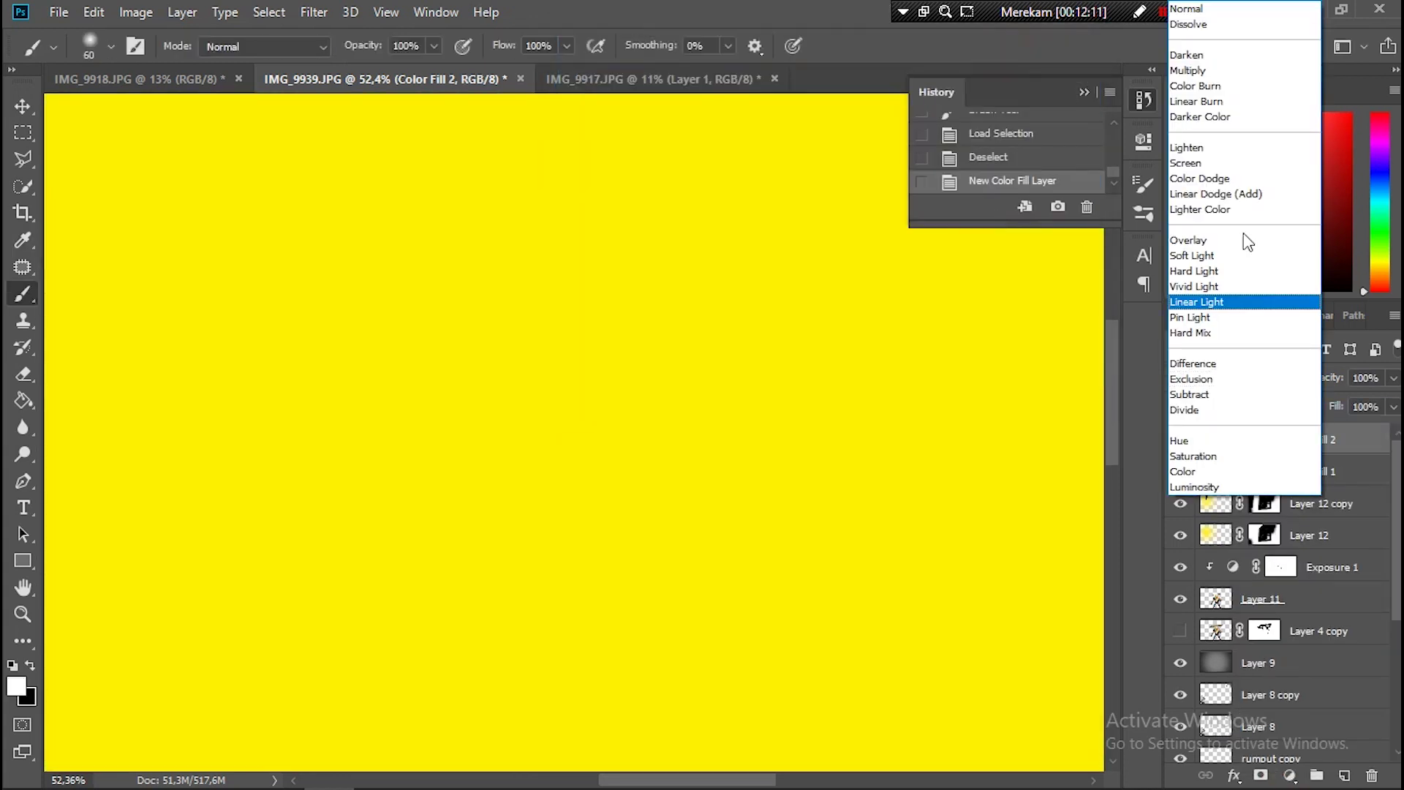
{"action": "left_click", "coordinate": [1270, 164]}
{"action": "left_click_drag", "start_coordinate": [1326, 388], "coordinate": [1239, 385]}
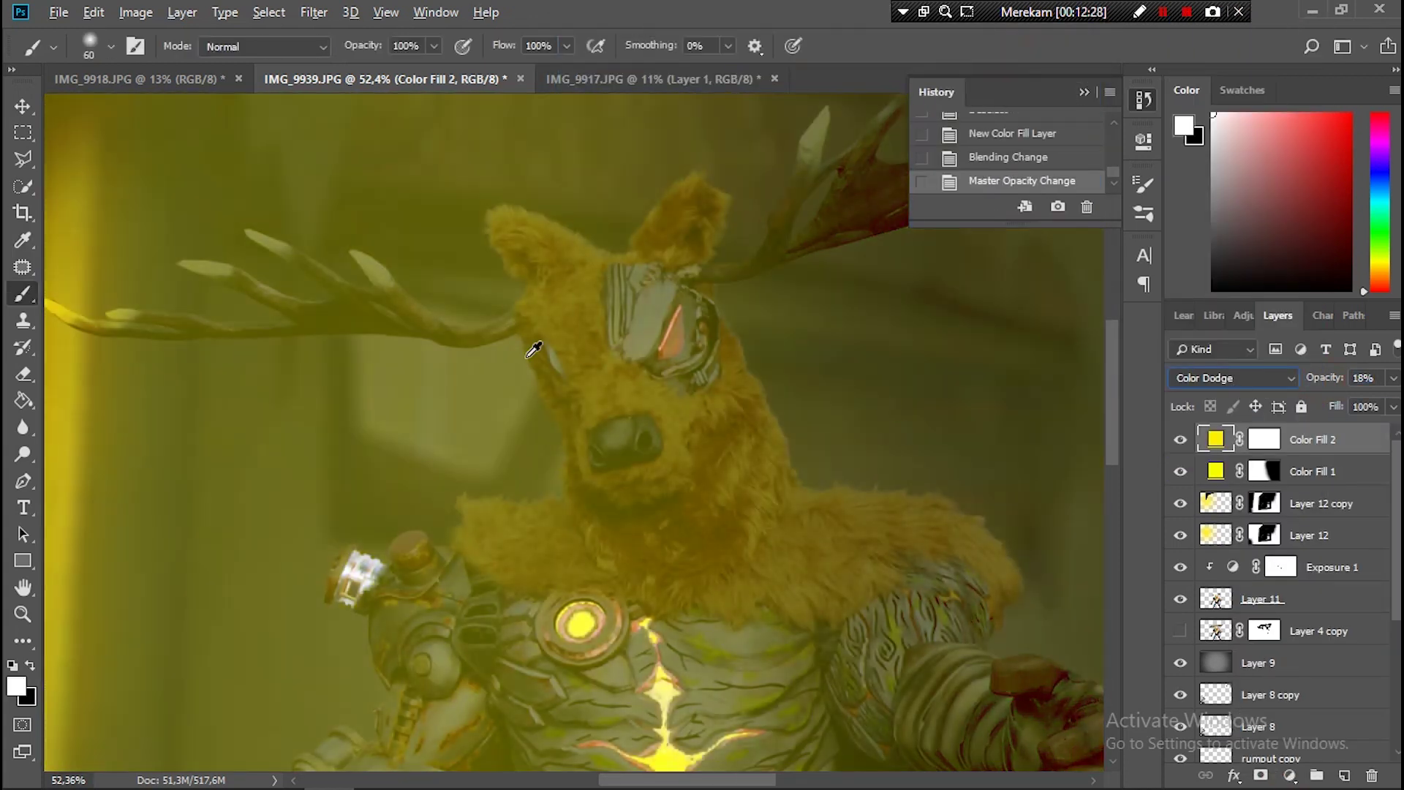
Step: Target the new fill's mask, swap to black, and fit the image in view
{"action": "left_click", "coordinate": [1109, 396]}
{"action": "left_click", "coordinate": [1264, 439]}
{"action": "key", "text": "x"}
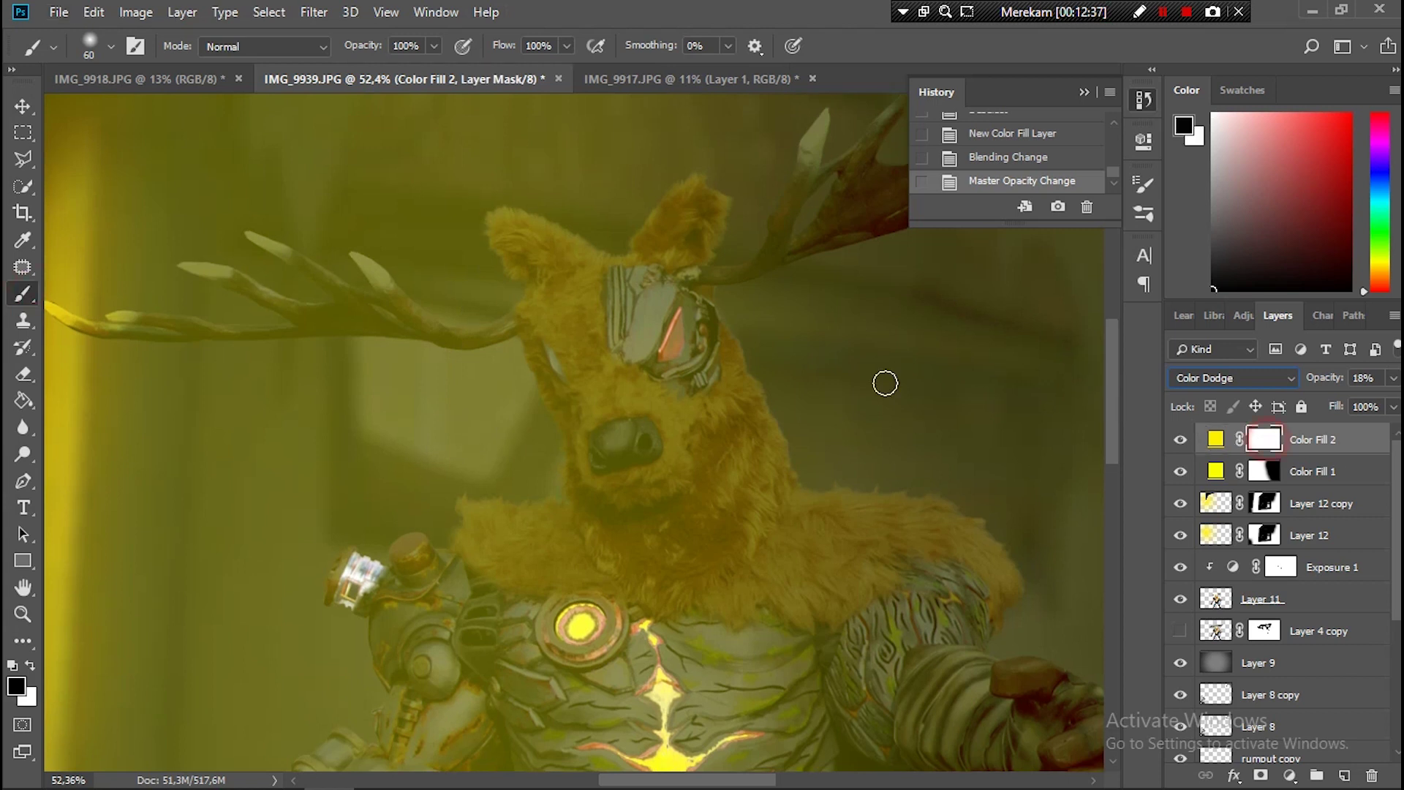
{"action": "key", "text": "ctrl+0"}
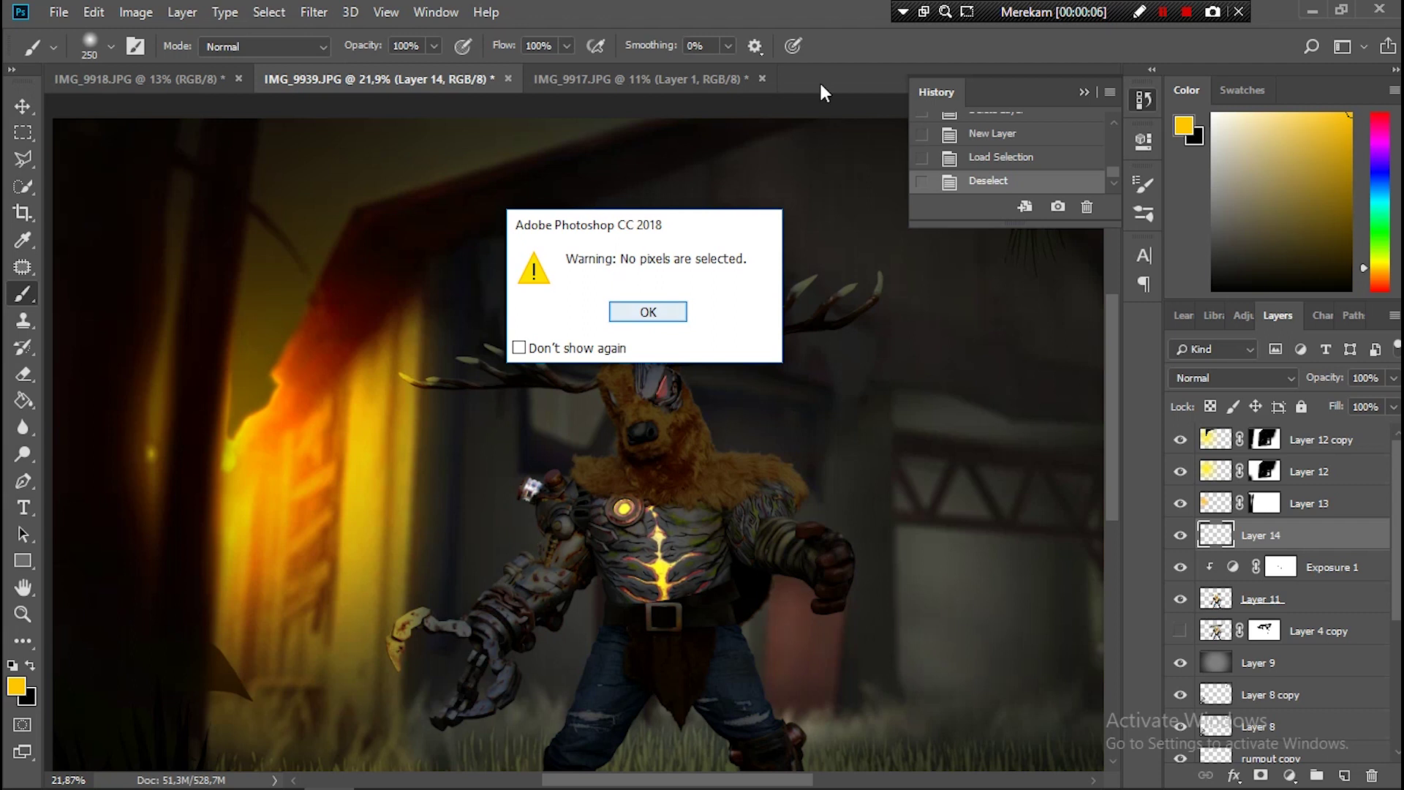
Step: Load the figure's outline as a selection and feather it by 22 pixels
{"action": "left_click", "coordinate": [1216, 599], "text": "ctrl"}
{"action": "left_click", "coordinate": [269, 12]}
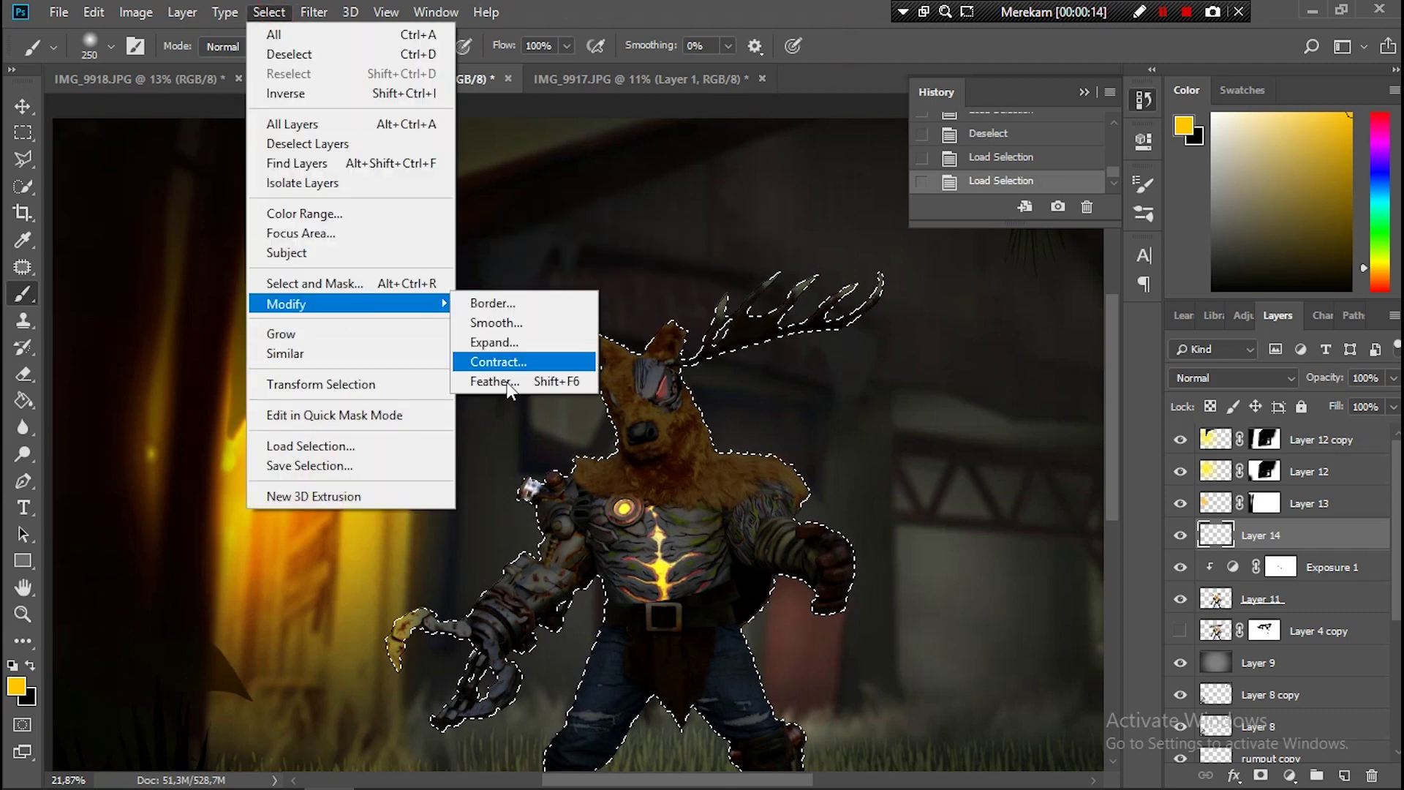
{"action": "left_click", "coordinate": [497, 402]}
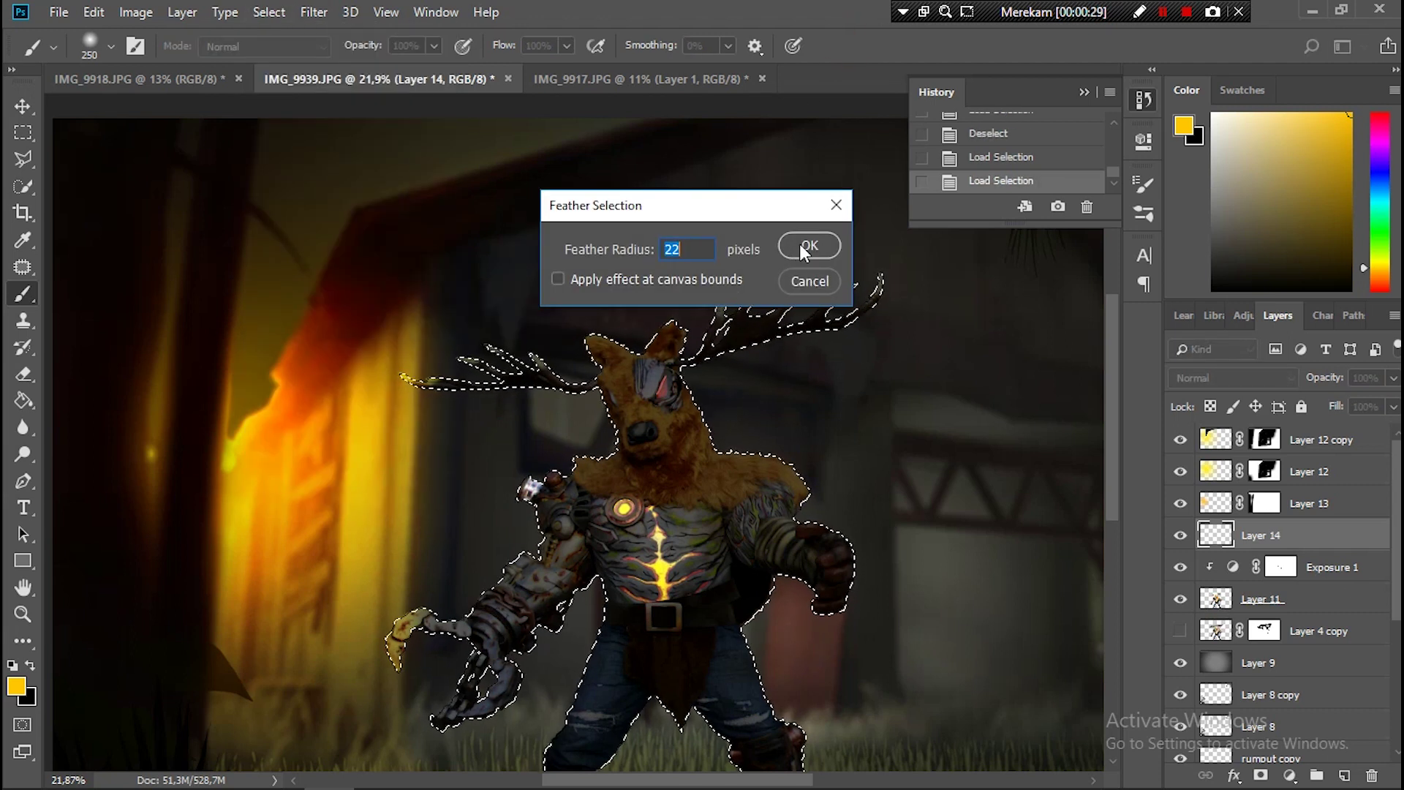
{"action": "left_click", "coordinate": [804, 247]}
{"action": "left_click", "coordinate": [595, 315]}
{"action": "key", "text": "ctrl+z"}
Step: Set Layer 14 to Linear Dodge (Add) and clip it to the layer below
{"action": "left_click", "coordinate": [1235, 378]}
{"action": "left_click", "coordinate": [1214, 183]}
{"action": "left_click", "coordinate": [1234, 378]}
{"action": "left_click", "coordinate": [1199, 206]}
{"action": "right_click", "coordinate": [1273, 534]}
{"action": "left_click", "coordinate": [1243, 358]}
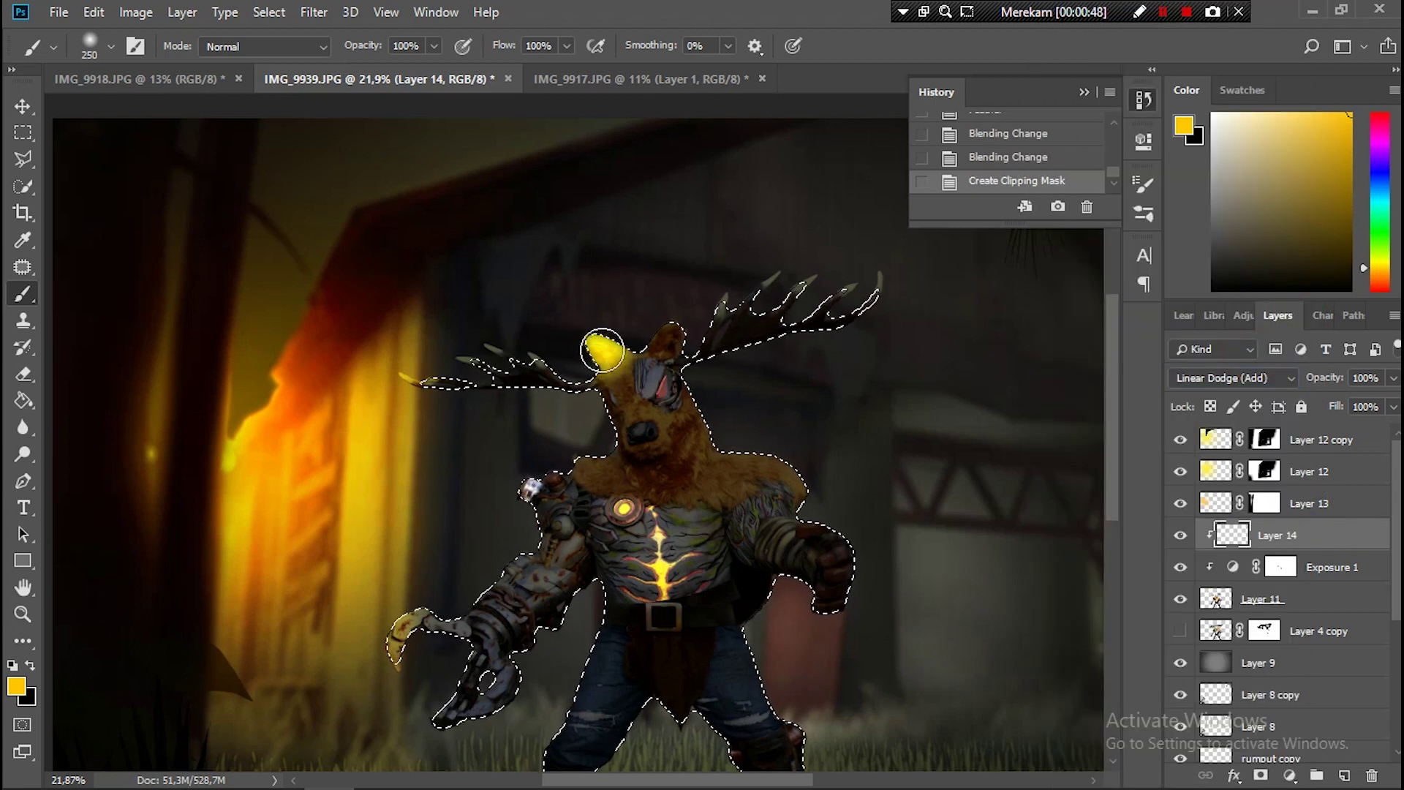
Step: Invert the selection and paint yellow glow along the head, shoulder and arm edges
{"action": "key", "text": "ctrl+shift+i"}
{"action": "scroll", "coordinate": [595, 351], "scroll_direction": "up", "scroll_amount": 1}
{"action": "left_click", "coordinate": [595, 362]}
{"action": "mouse_move", "coordinate": [609, 435]}
{"action": "left_mouse_down"}
{"action": "mouse_move", "coordinate": [428, 607]}
{"action": "mouse_move", "coordinate": [453, 629]}
{"action": "left_mouse_up"}
{"action": "left_click_drag", "start_coordinate": [516, 581], "coordinate": [564, 471]}
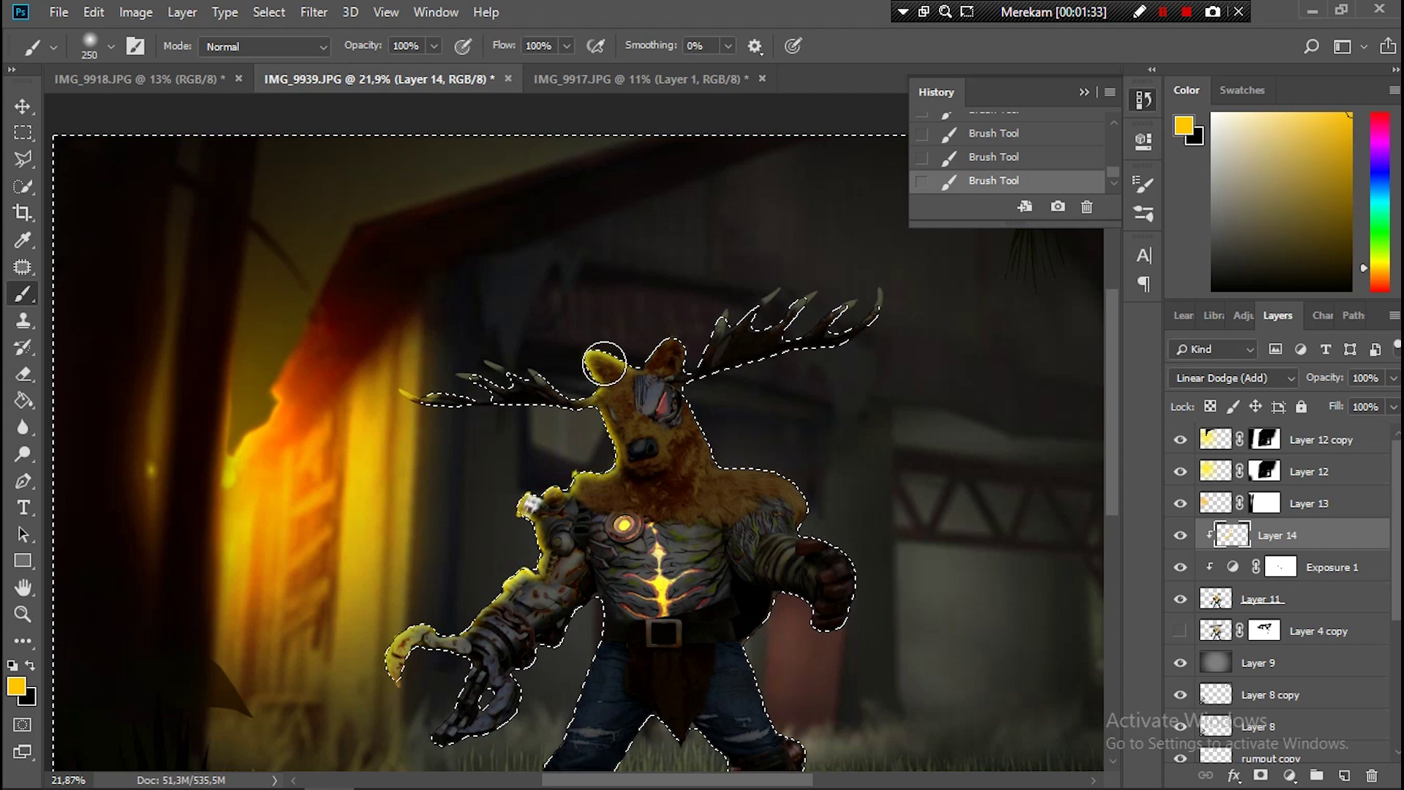
{"action": "left_click_drag", "start_coordinate": [523, 598], "coordinate": [475, 629]}
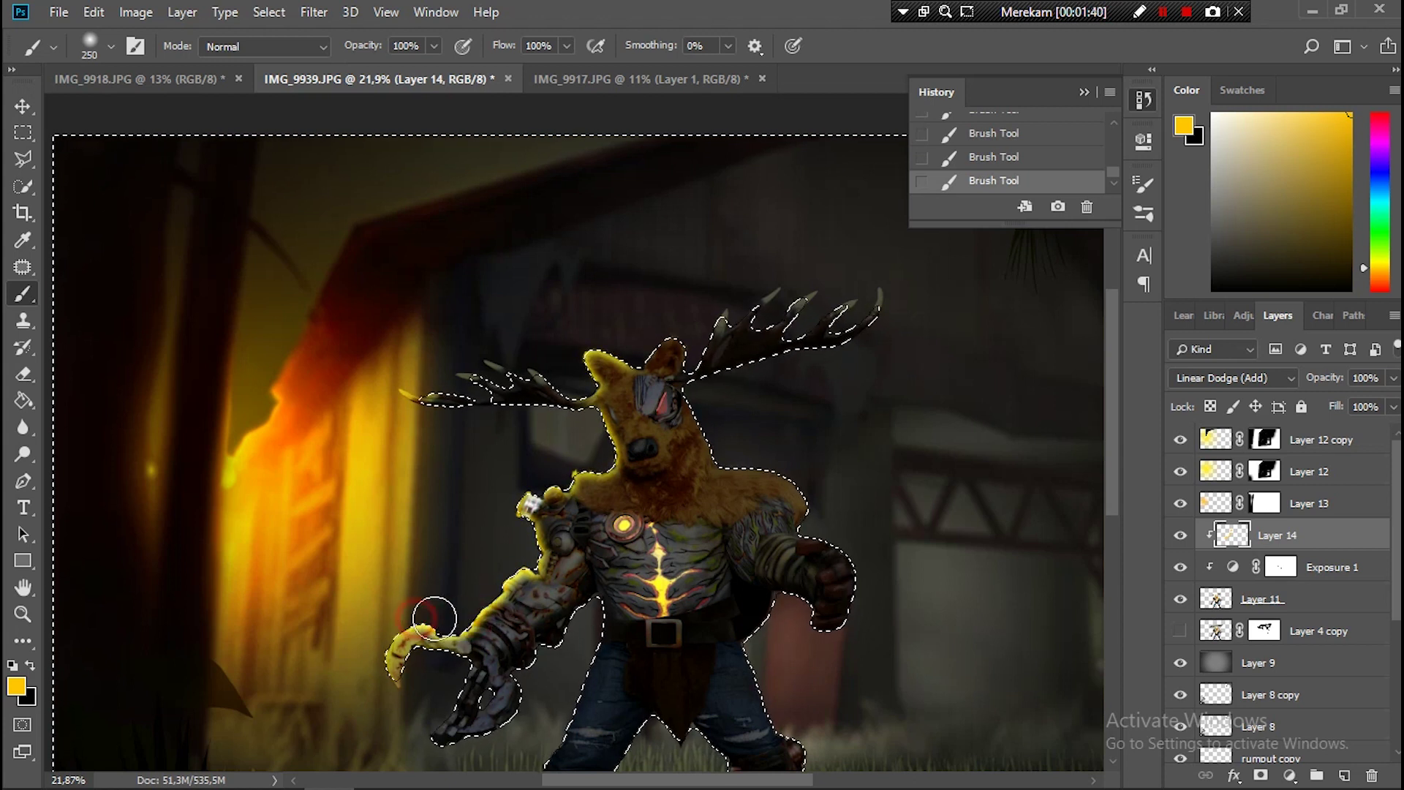
Step: Restore the figure selection, paint more yellow glow near the legs, then deselect
{"action": "key", "text": "ctrl+d"}
{"action": "scroll", "coordinate": [605, 541], "scroll_direction": "down", "scroll_amount": 1}
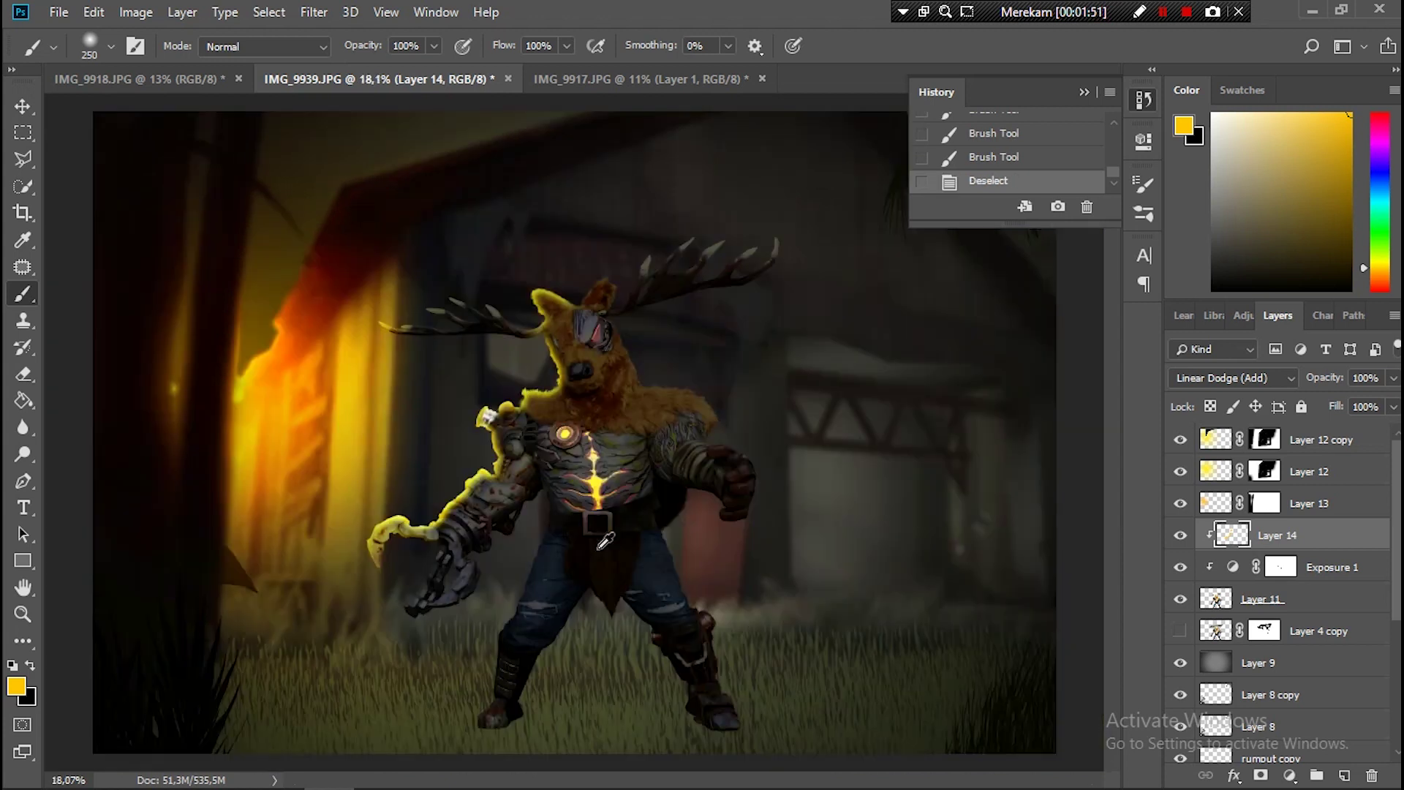
{"action": "scroll", "coordinate": [605, 541], "scroll_direction": "down", "scroll_amount": 1}
{"action": "key", "text": "ctrl+z"}
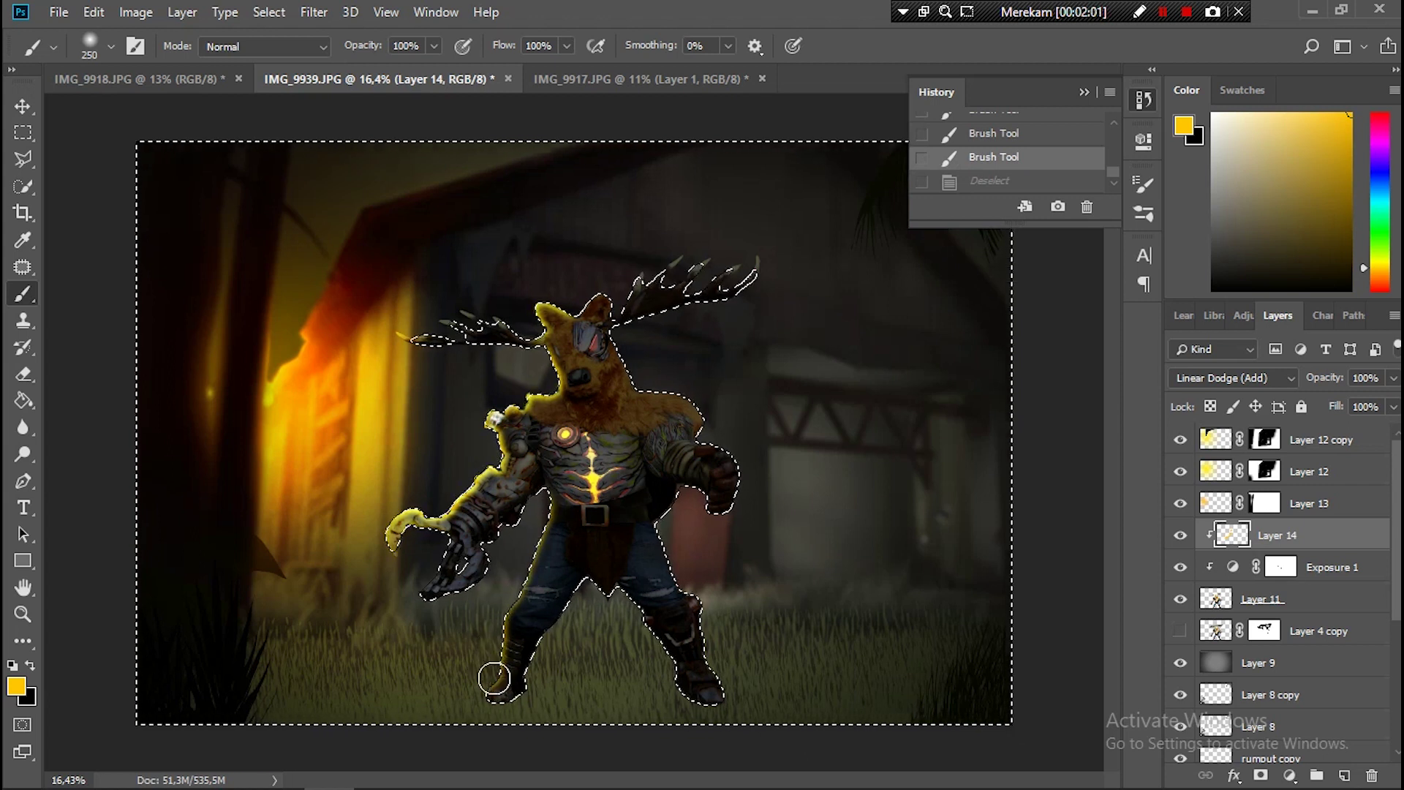
{"action": "left_click_drag", "start_coordinate": [511, 687], "coordinate": [637, 595]}
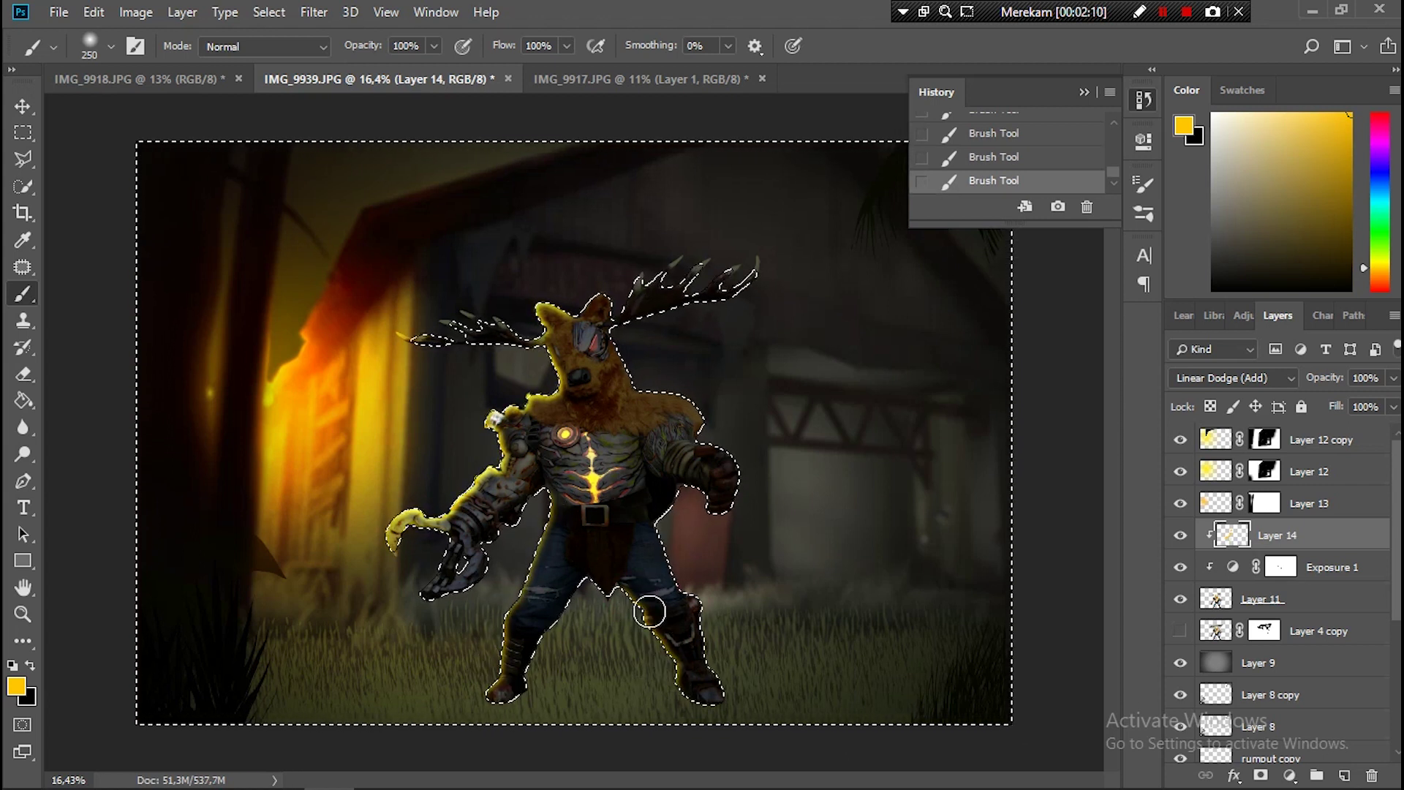
{"action": "key", "text": "ctrl+d"}
{"action": "scroll", "coordinate": [753, 548], "scroll_direction": "up", "scroll_amount": 2}
{"action": "scroll", "coordinate": [282, 602], "scroll_direction": "up", "scroll_amount": 8}
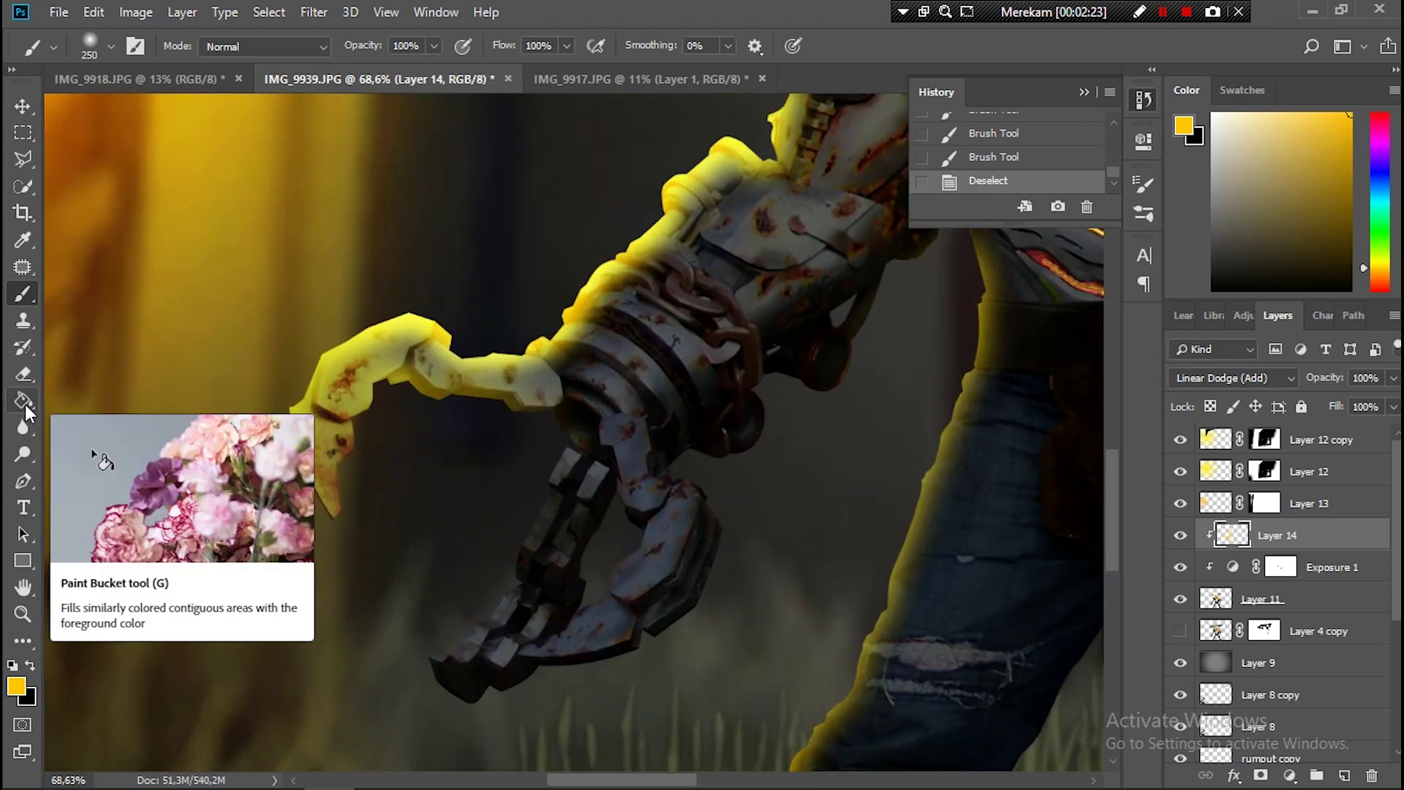
Step: Erase stray yellow glow from the claw's bend, upper claw and upper arm
{"action": "key", "text": "e"}
{"action": "left_click_drag", "start_coordinate": [460, 406], "coordinate": [477, 483]}
{"action": "left_click", "coordinate": [1180, 536]}
{"action": "left_click_drag", "start_coordinate": [408, 350], "coordinate": [362, 392]}
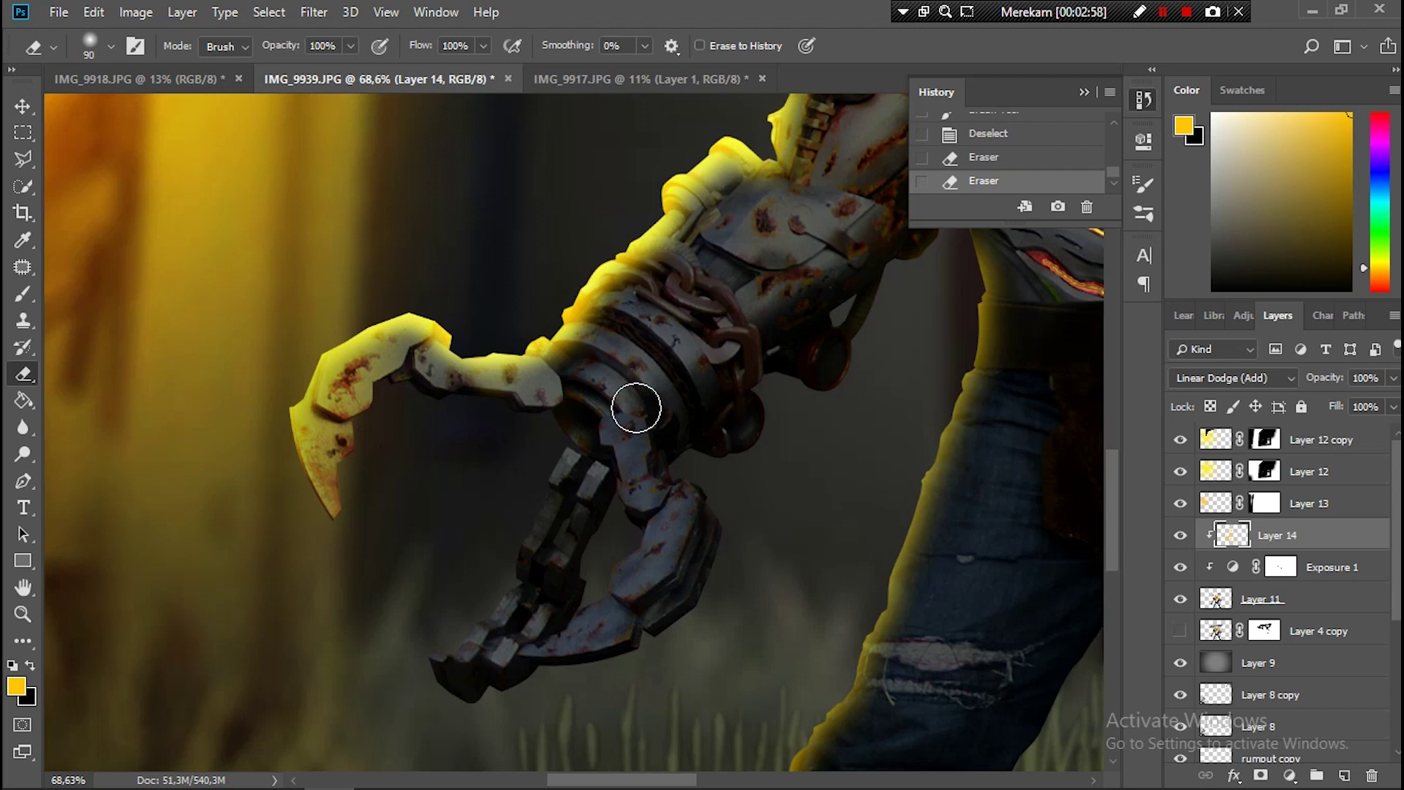
{"action": "key", "text": "ctrl+plus"}
{"action": "mouse_move", "coordinate": [693, 220]}
{"action": "left_mouse_down"}
{"action": "mouse_move", "coordinate": [643, 219]}
{"action": "mouse_move", "coordinate": [563, 329]}
{"action": "left_mouse_up"}
{"action": "scroll", "coordinate": [821, 417], "scroll_direction": "up", "scroll_amount": 3}
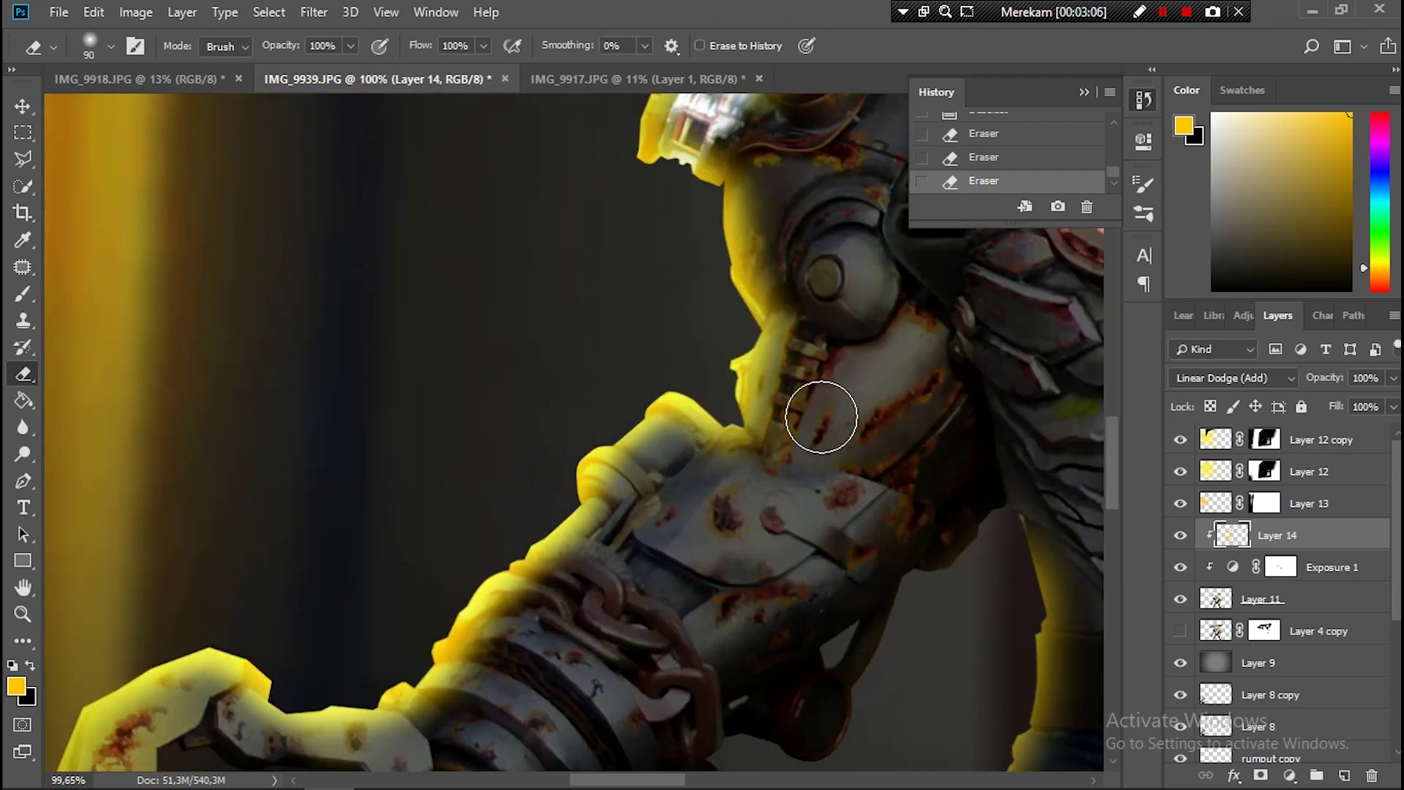
{"action": "scroll", "coordinate": [820, 417], "scroll_direction": "down", "scroll_amount": 3}
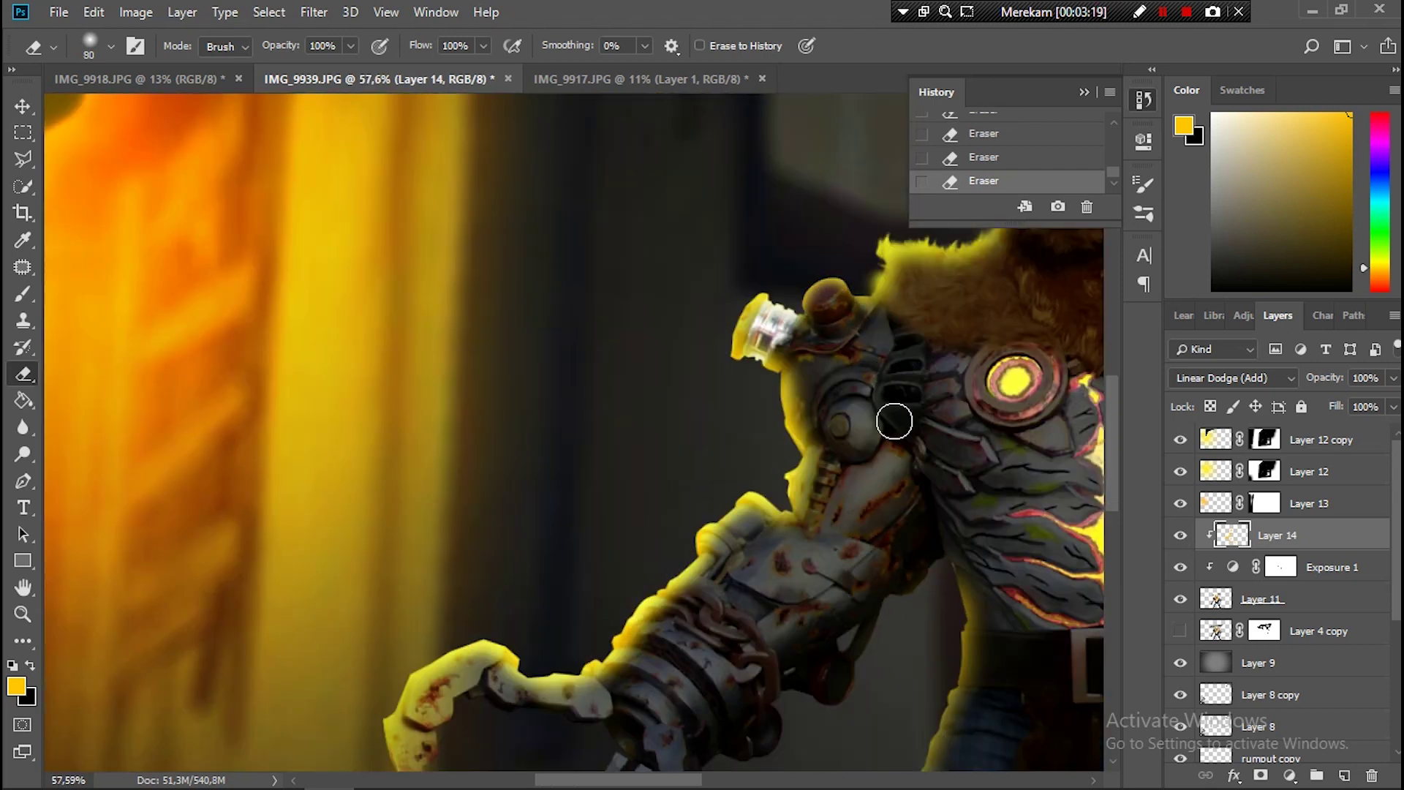
{"action": "scroll", "coordinate": [890, 416], "scroll_direction": "down", "scroll_amount": 3}
{"action": "scroll", "coordinate": [890, 417], "scroll_direction": "down", "scroll_amount": 3}
{"action": "scroll", "coordinate": [327, 570], "scroll_direction": "up", "scroll_amount": 2}
{"action": "scroll", "coordinate": [328, 571], "scroll_direction": "up", "scroll_amount": 2}
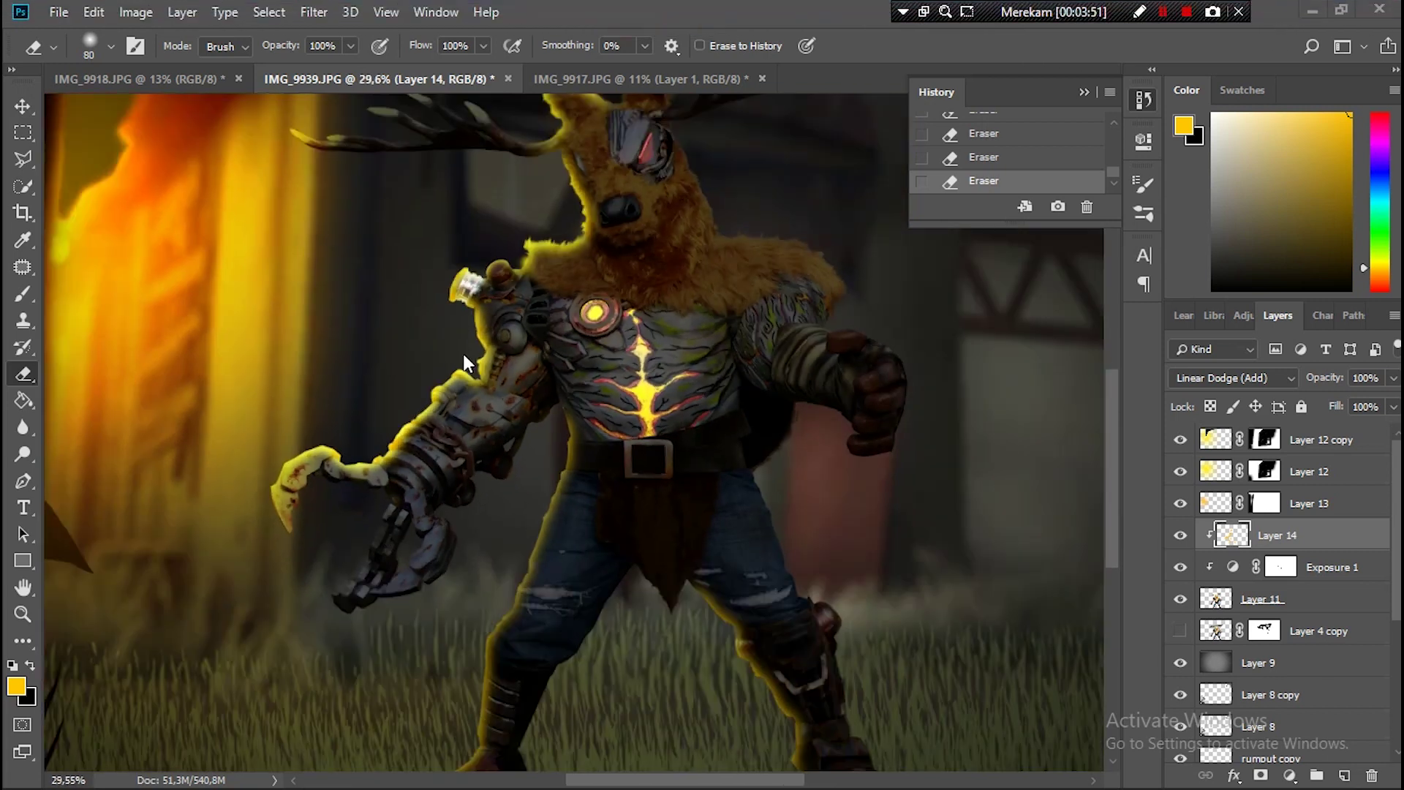
{"action": "scroll", "coordinate": [463, 353], "scroll_direction": "down", "scroll_amount": 3}
Step: Delete Layer 12 and lower Layer 12 copy's opacity to about 59%
{"action": "left_click", "coordinate": [1181, 440]}
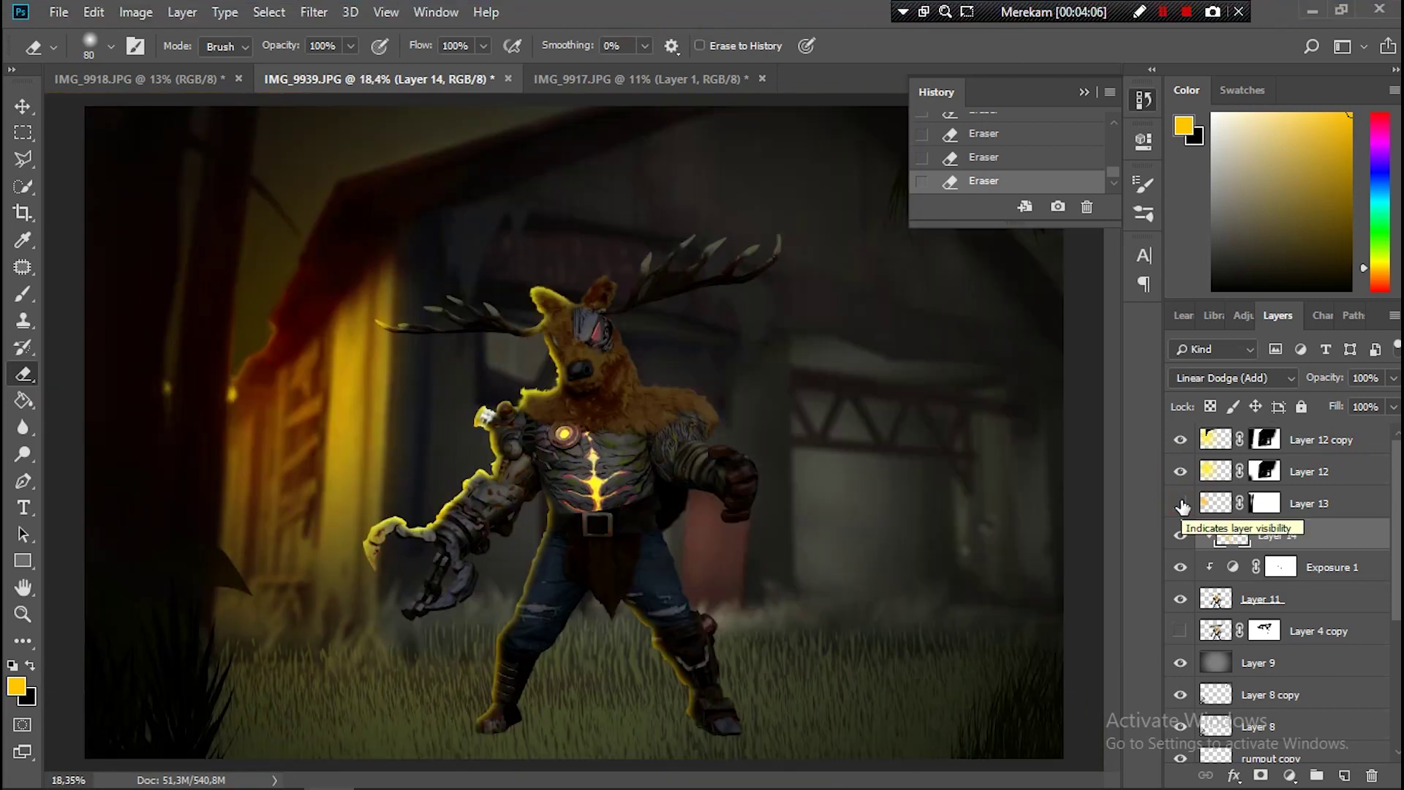
{"action": "left_click", "coordinate": [1323, 441]}
{"action": "left_click", "coordinate": [1180, 440]}
{"action": "left_click", "coordinate": [1302, 471]}
{"action": "key", "text": "Delete"}
{"action": "left_click", "coordinate": [1317, 440]}
{"action": "left_click_drag", "start_coordinate": [1324, 377], "coordinate": [1282, 392]}
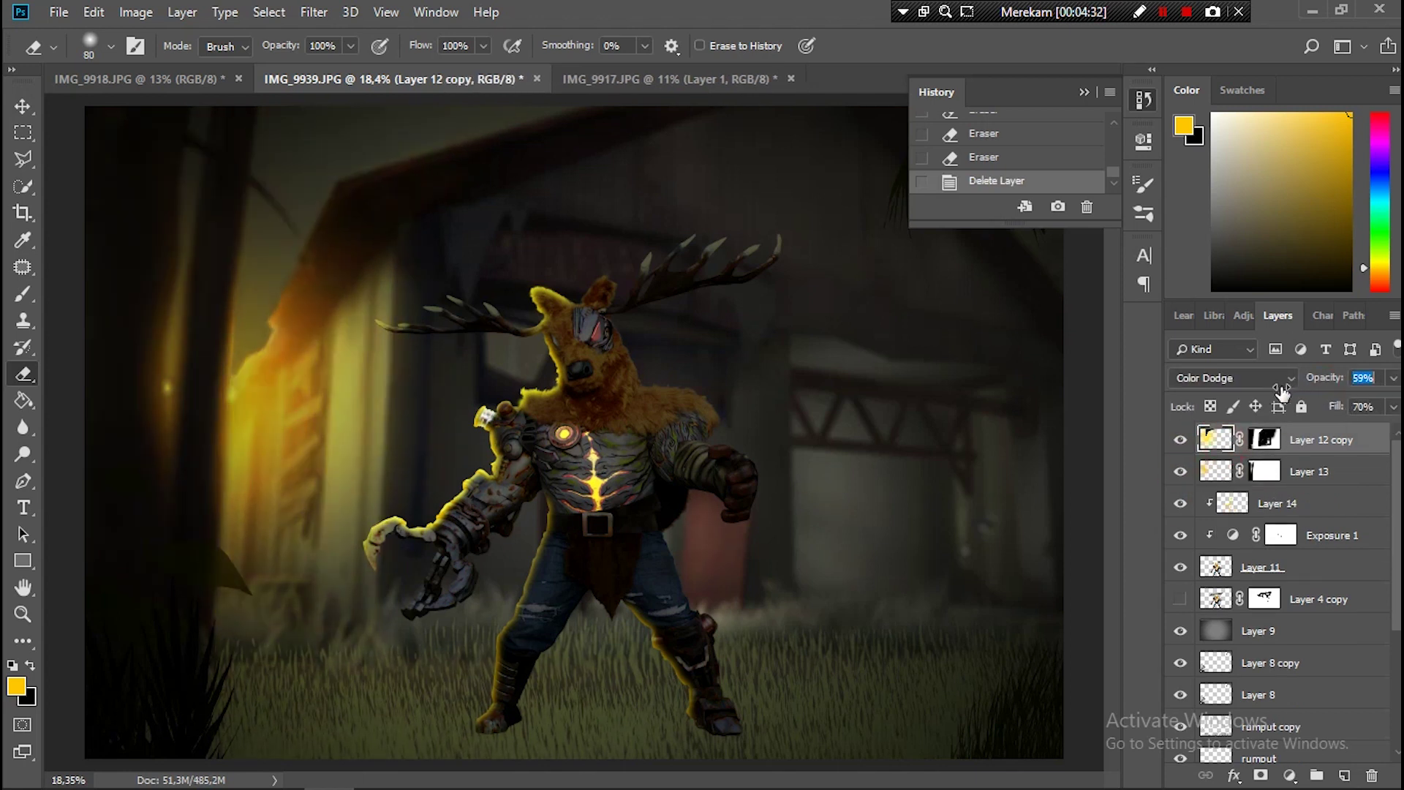
{"action": "type", "text": "60"}
Step: Add a Solid Color fill ffc600 in Linear Dodge (Add) at 14% opacity
{"action": "key", "text": "v"}
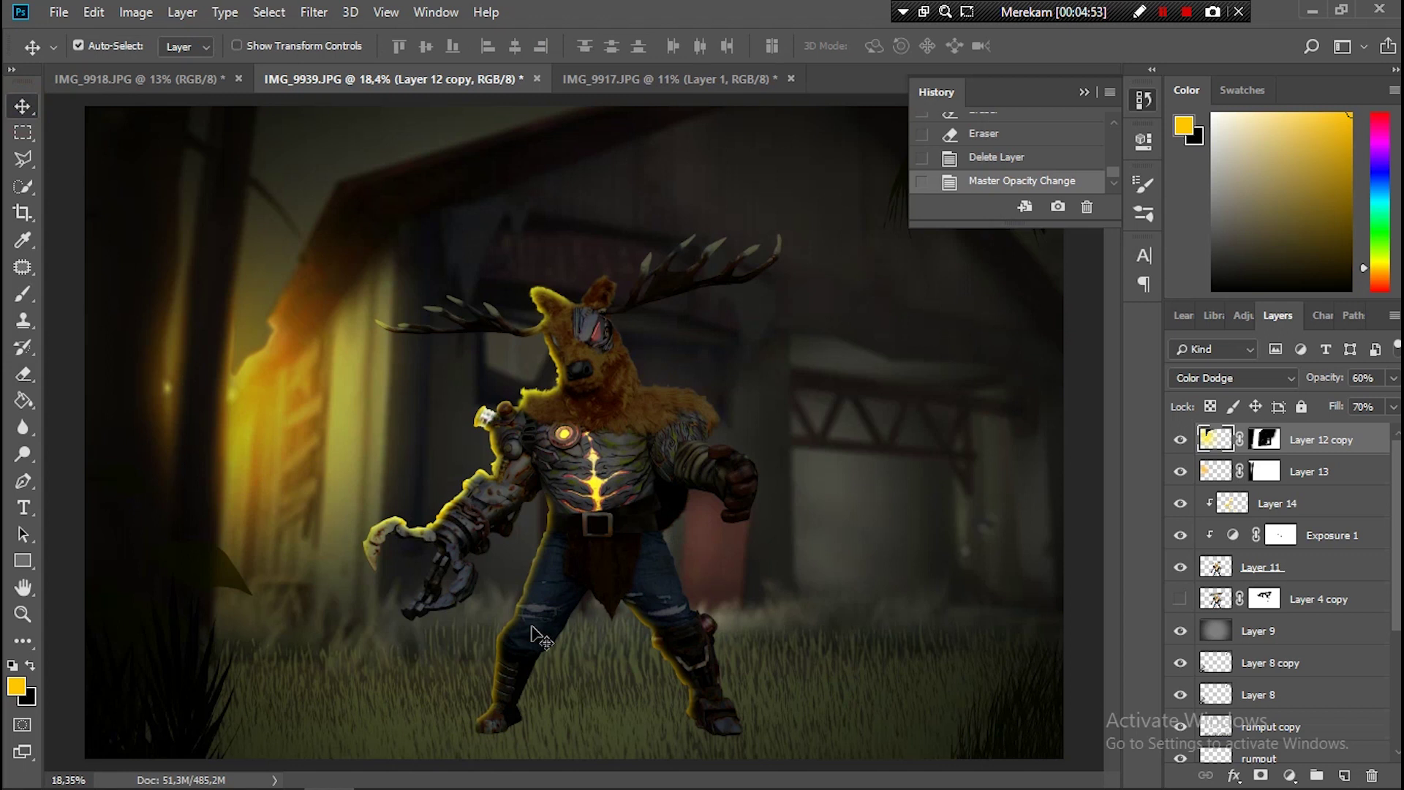
{"action": "left_click", "coordinate": [1291, 776]}
{"action": "left_click", "coordinate": [1287, 413]}
{"action": "left_click", "coordinate": [1024, 58]}
{"action": "double_click", "coordinate": [1216, 439]}
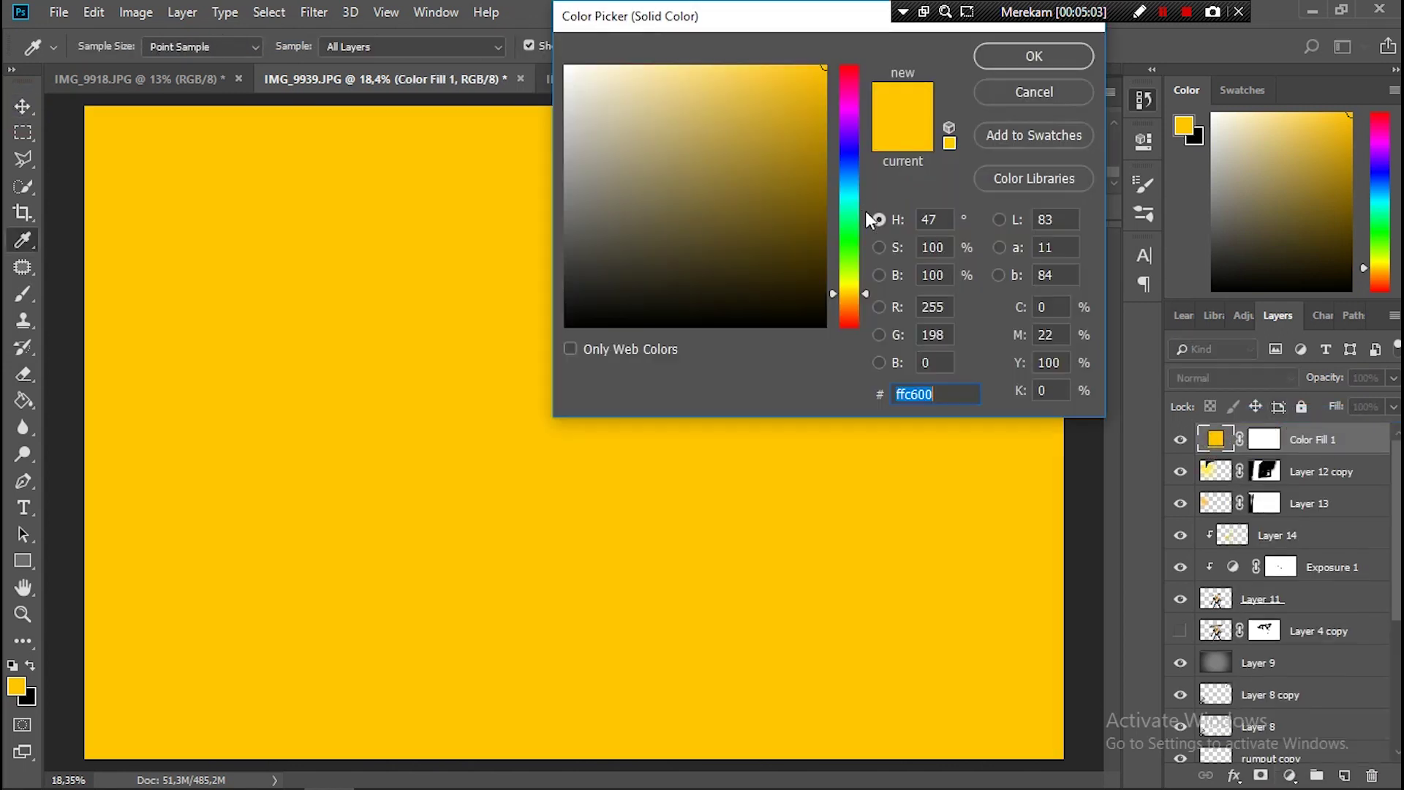
{"action": "left_click", "coordinate": [857, 285]}
{"action": "key", "text": "Return"}
{"action": "left_click", "coordinate": [1235, 378]}
{"action": "left_click", "coordinate": [1214, 183]}
{"action": "type", "text": "14"}
{"action": "key", "text": "Return"}
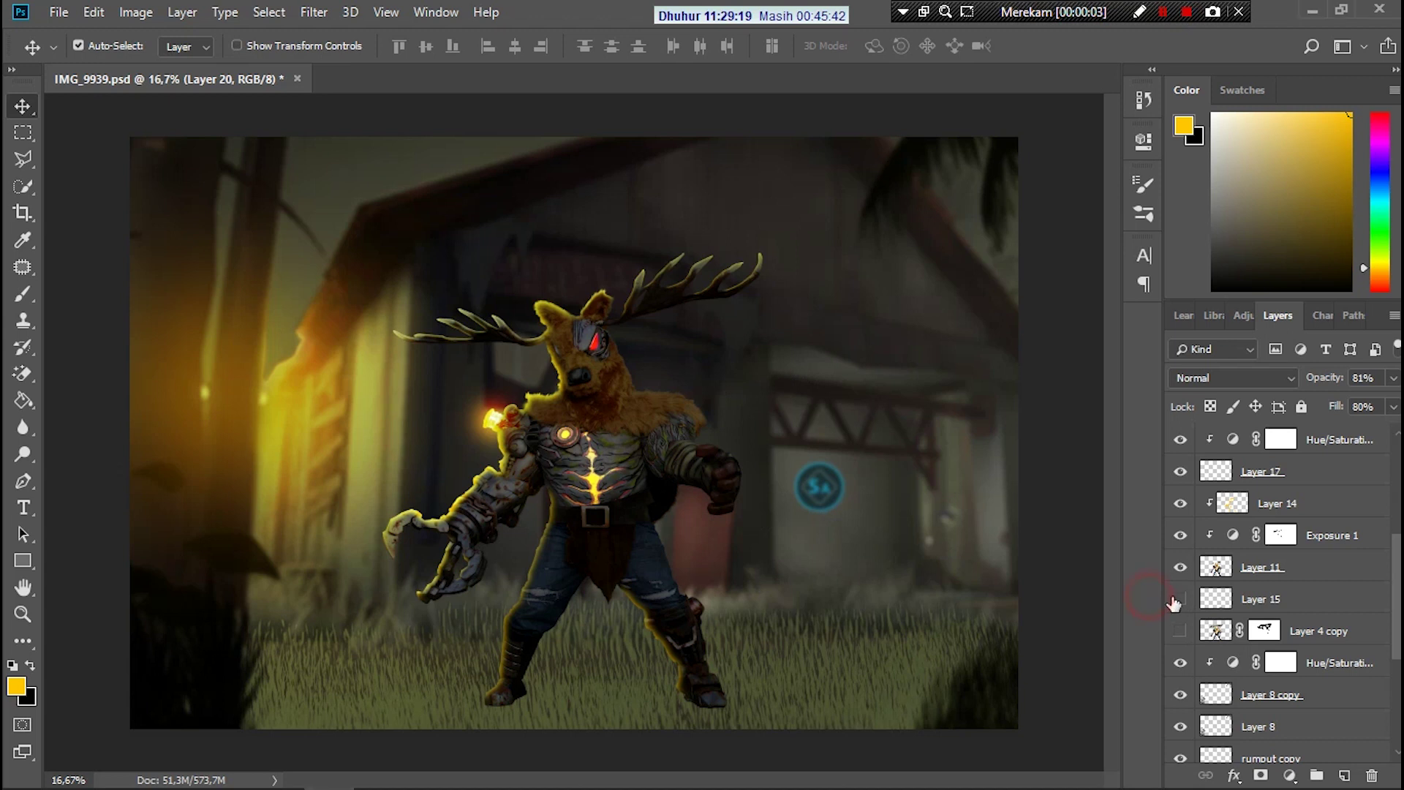
Step: Show Layers 15 and 16 for the foot shadows and dismiss the Java notification
{"action": "left_click", "coordinate": [1180, 599]}
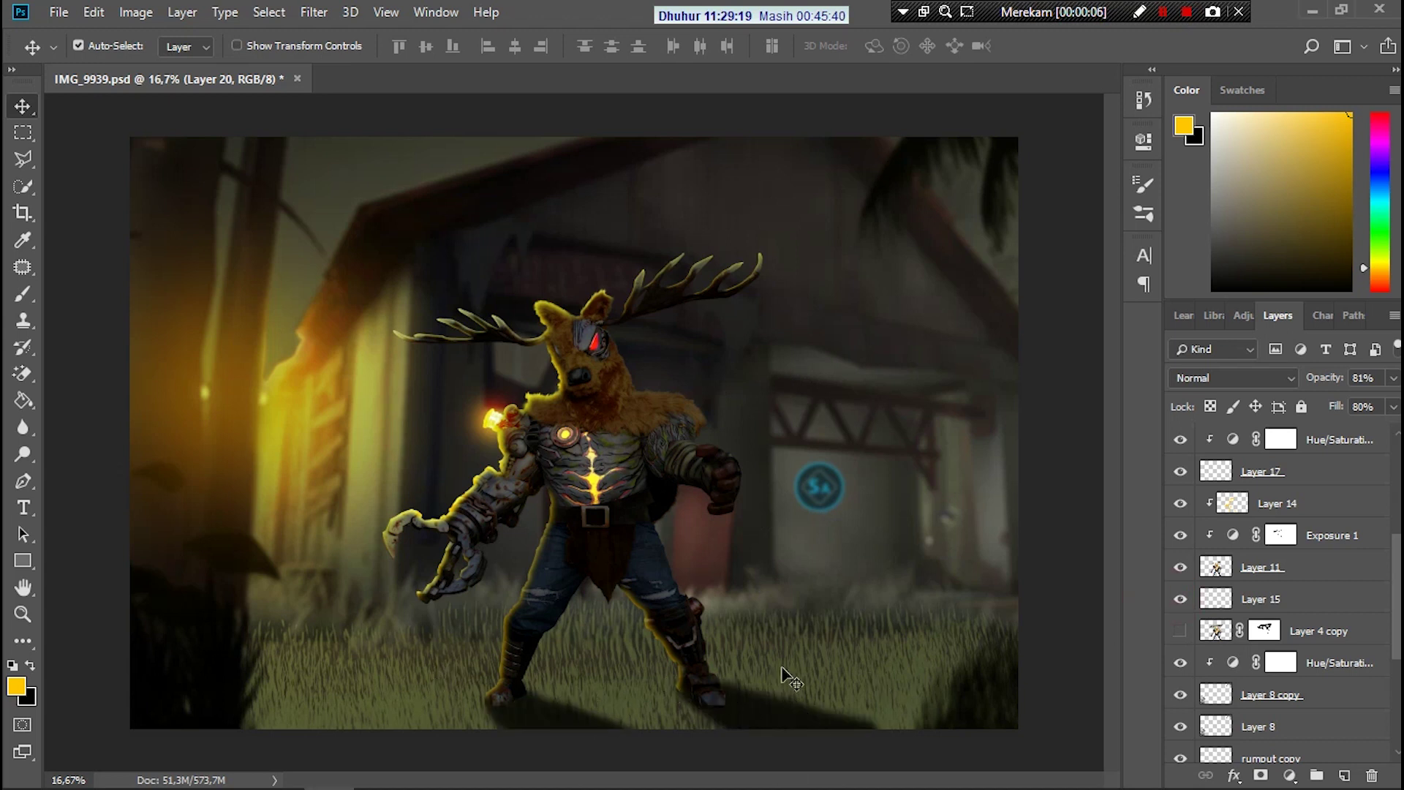
{"action": "scroll", "coordinate": [1186, 538], "scroll_direction": "up", "scroll_amount": 3}
{"action": "scroll", "coordinate": [1182, 541], "scroll_direction": "up", "scroll_amount": 1}
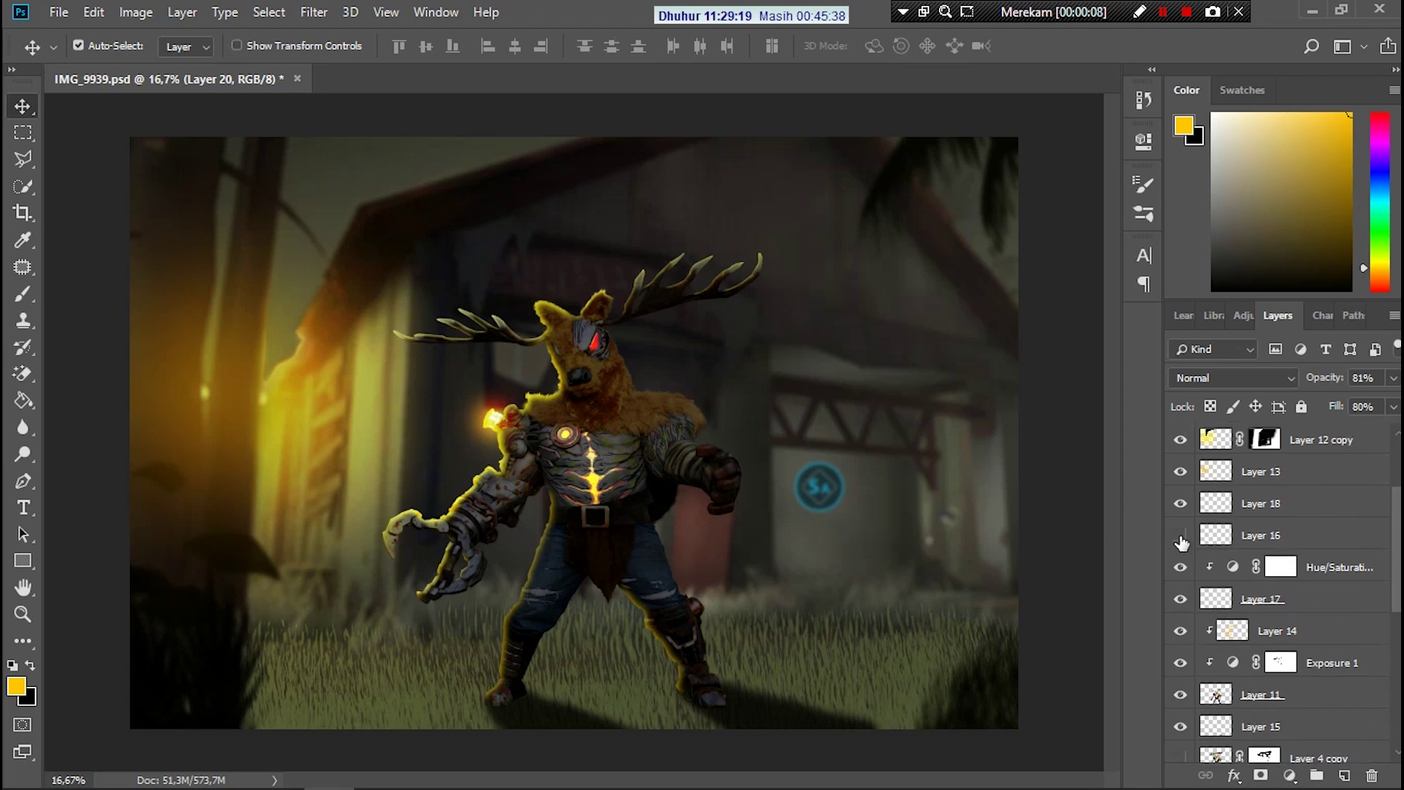
{"action": "left_click", "coordinate": [1181, 538]}
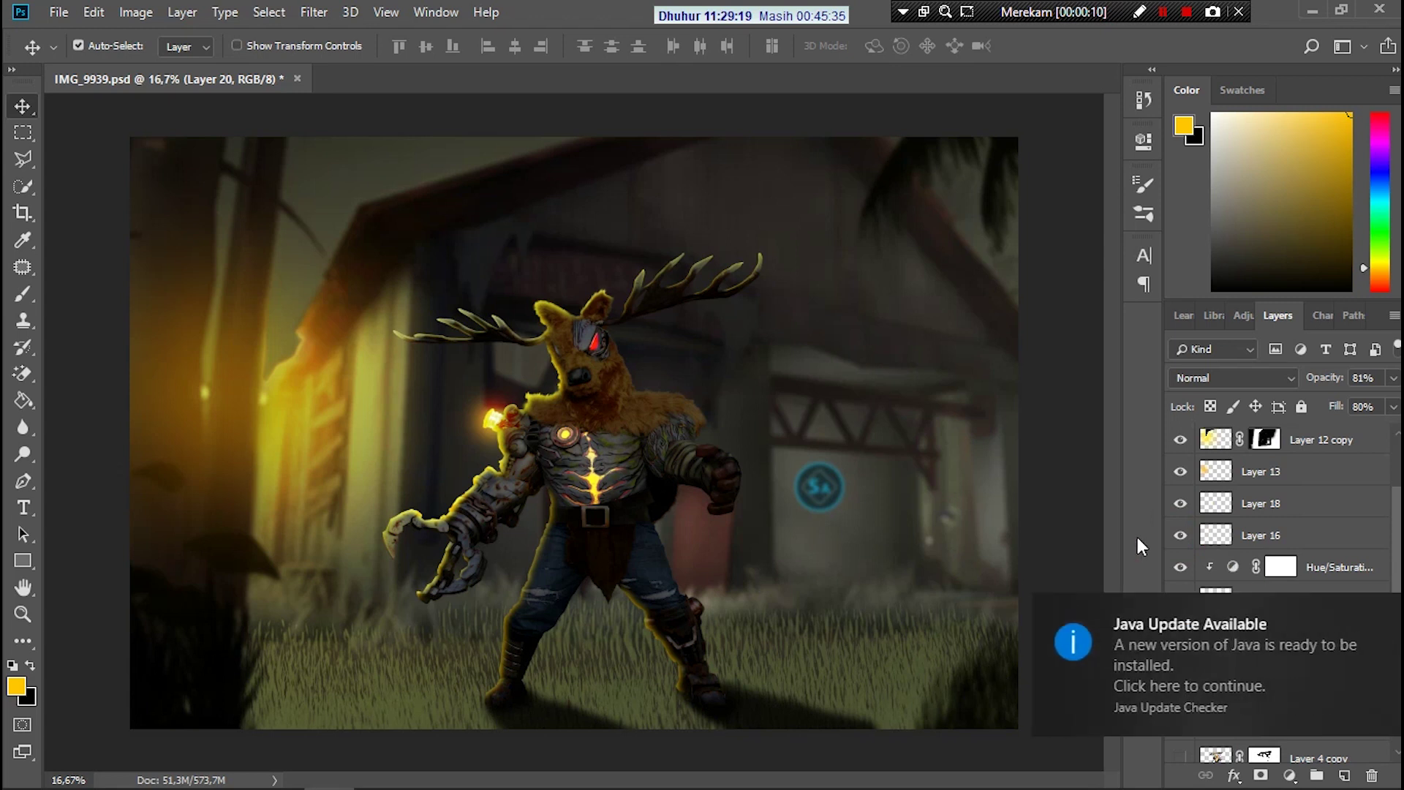
{"action": "left_click", "coordinate": [1372, 615]}
Step: Show Layer 9's dark vignette and Layer 19's warm yellow glow, then stop recording
{"action": "scroll", "coordinate": [1204, 542], "scroll_direction": "up", "scroll_amount": 3}
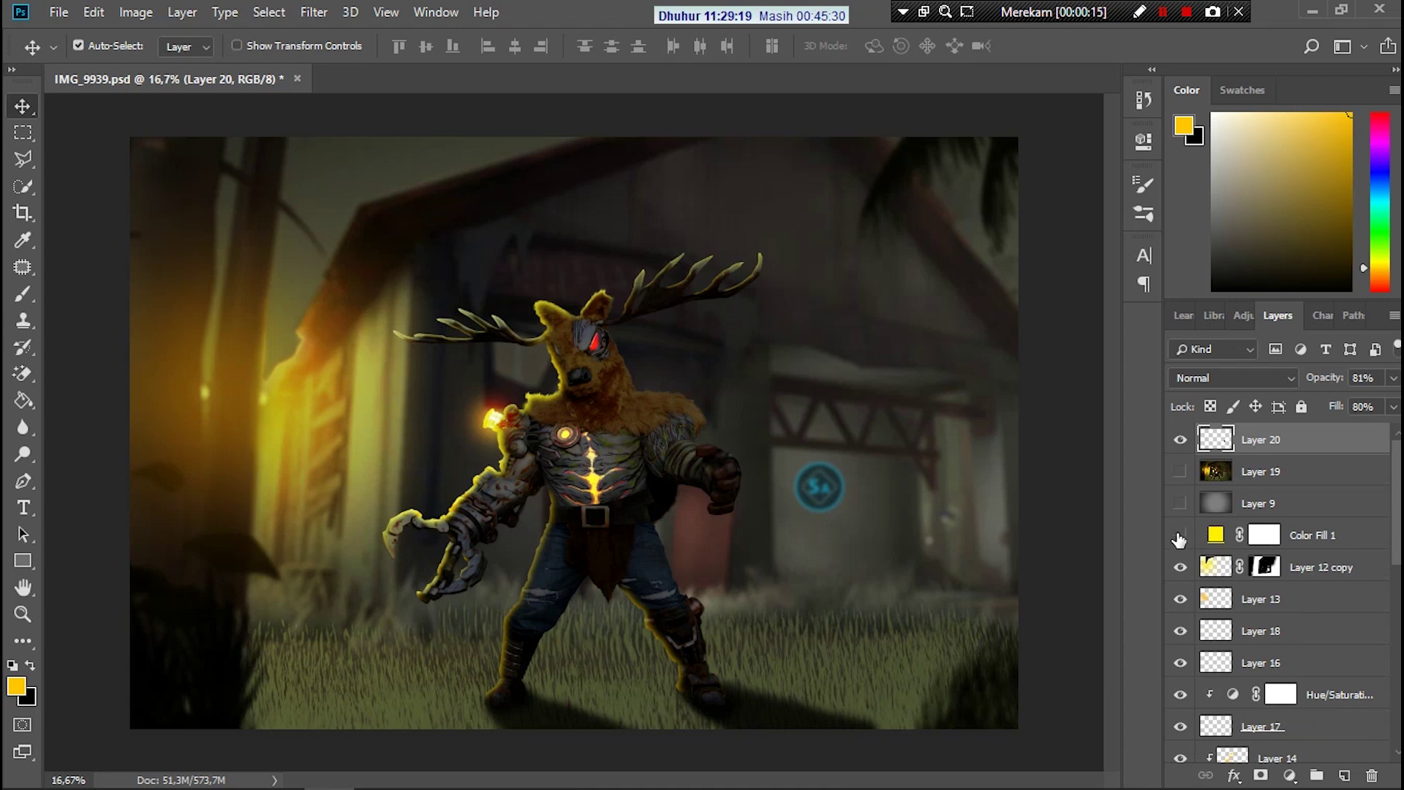
{"action": "left_click", "coordinate": [1180, 505]}
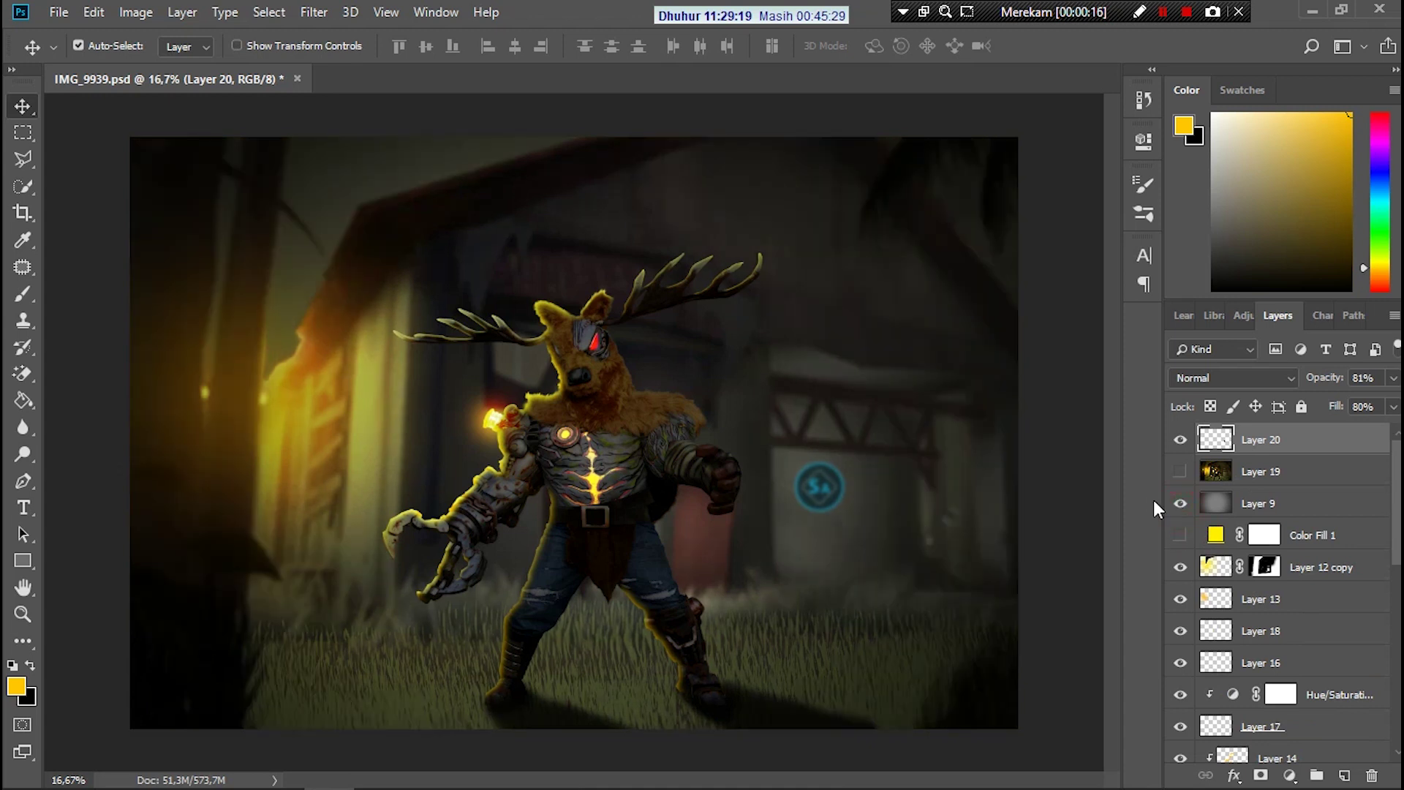
{"action": "left_click", "coordinate": [1181, 471]}
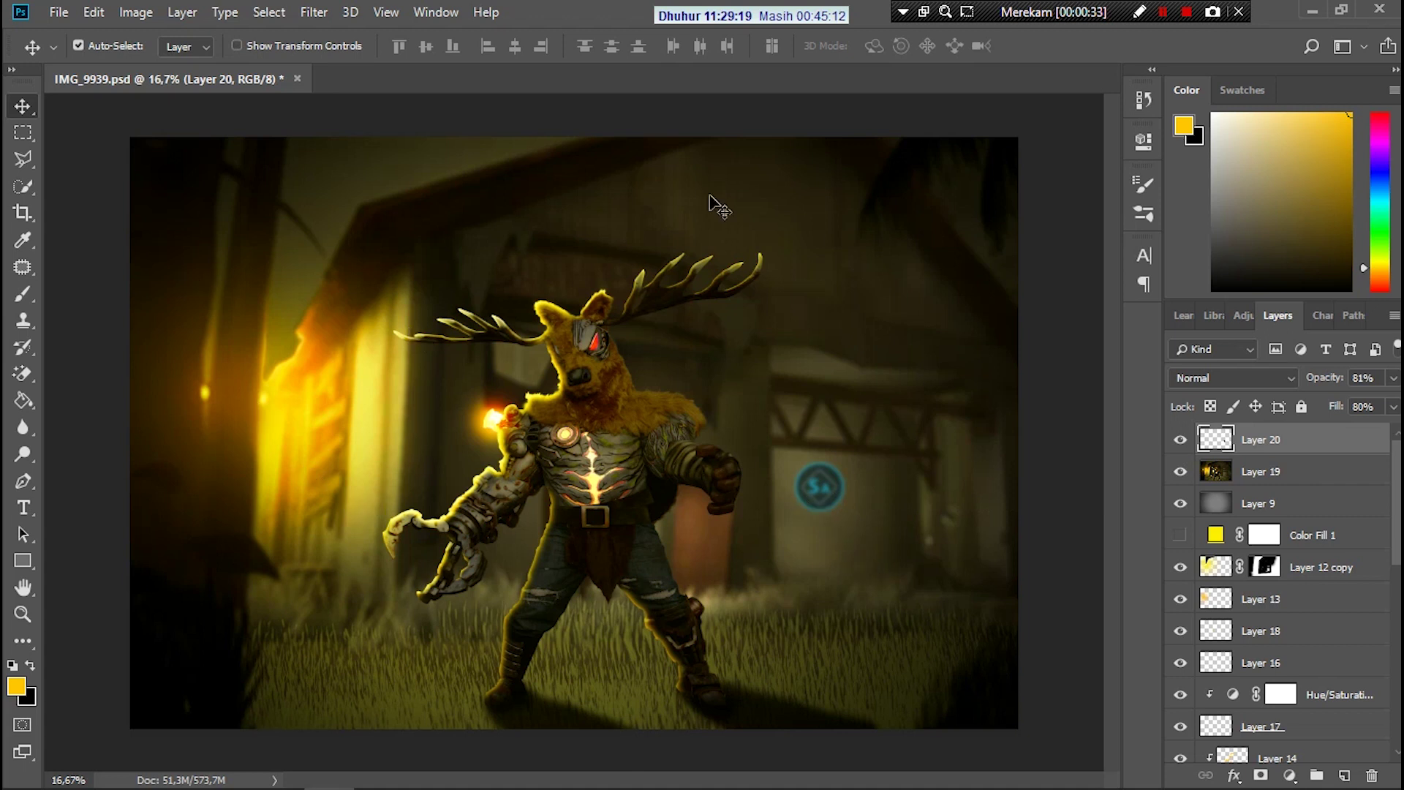
{"action": "left_click", "coordinate": [1186, 12]}
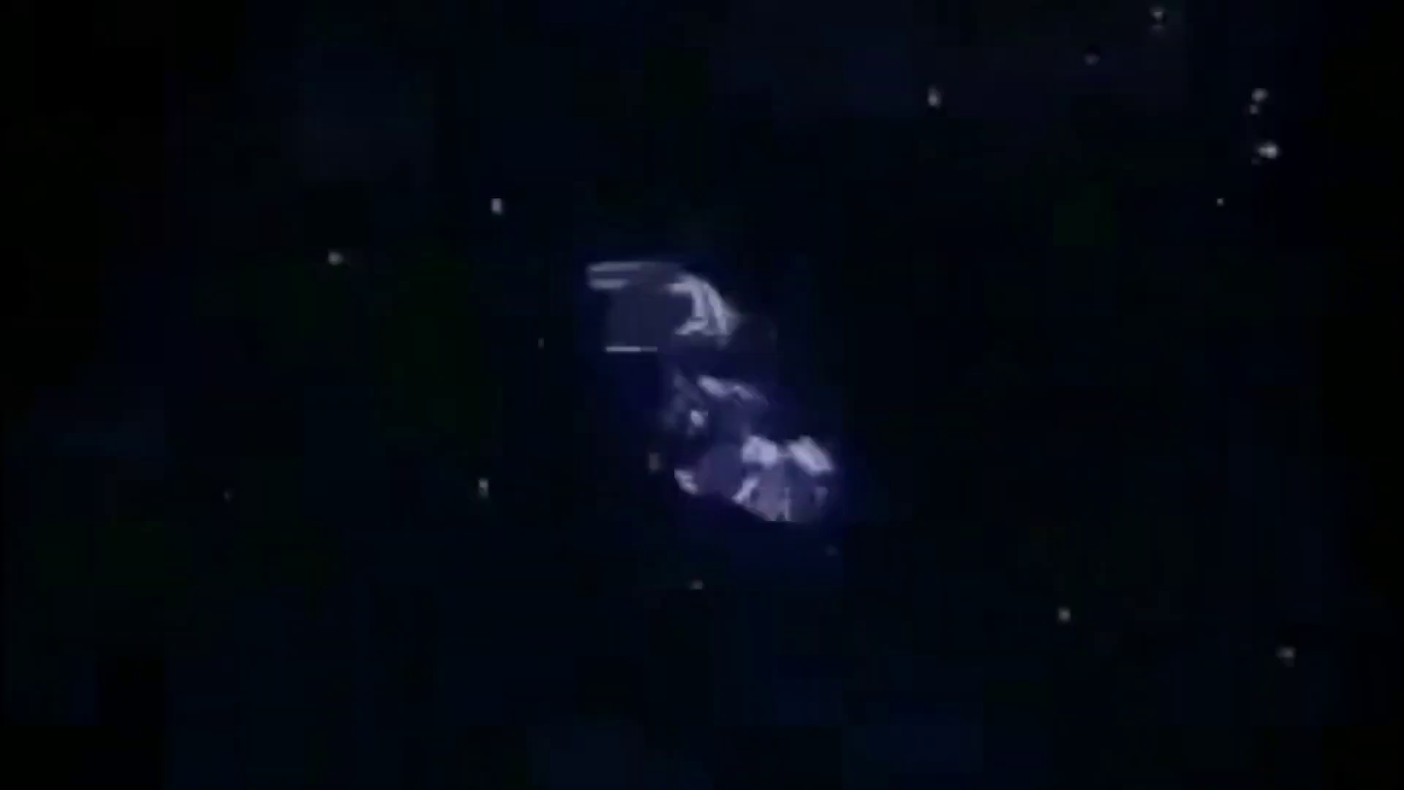